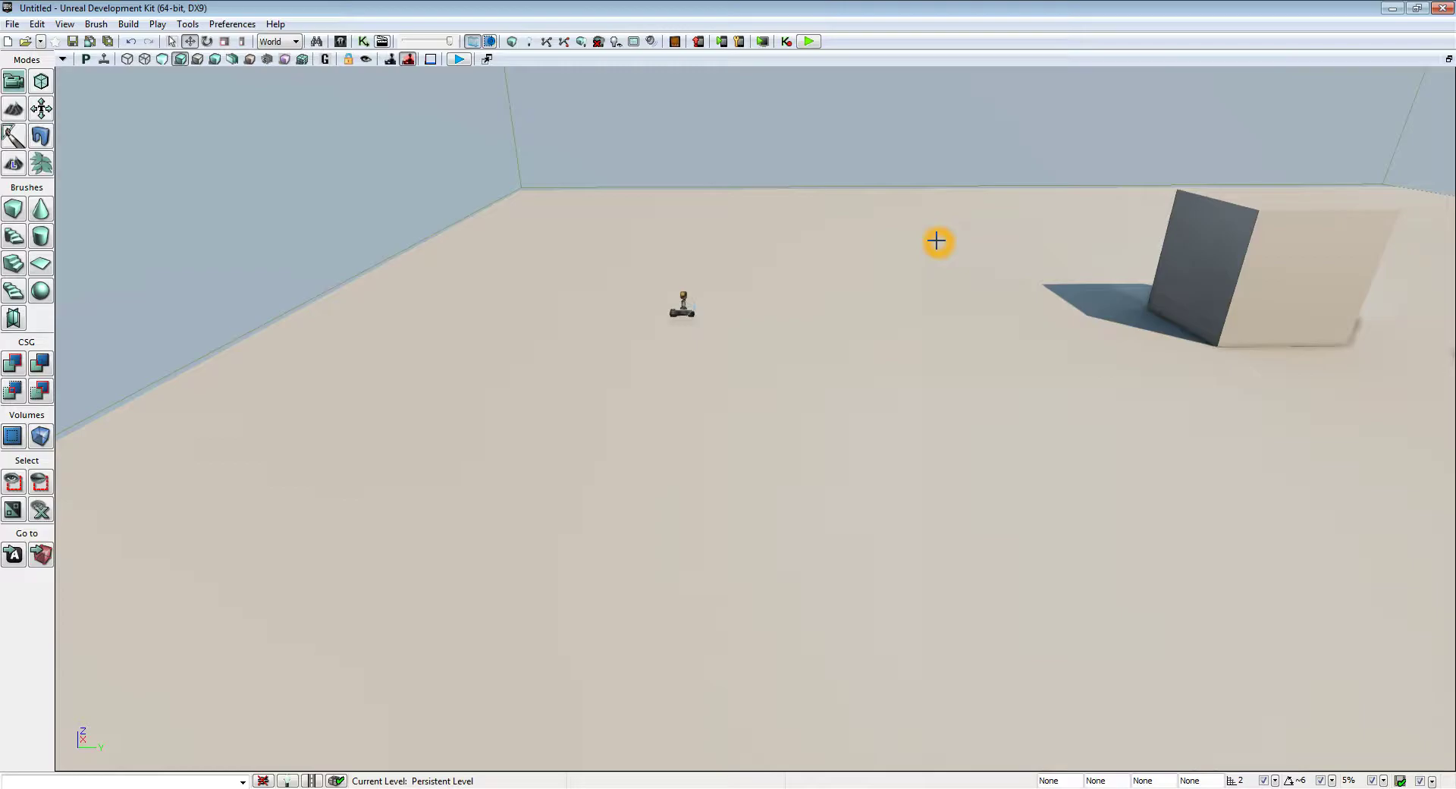
# - Play-test the level in the viewport, move around near the cube, and end the play session
pyautogui.moveTo(936, 240); pyautogui.dragTo(1211, 323, button='right')
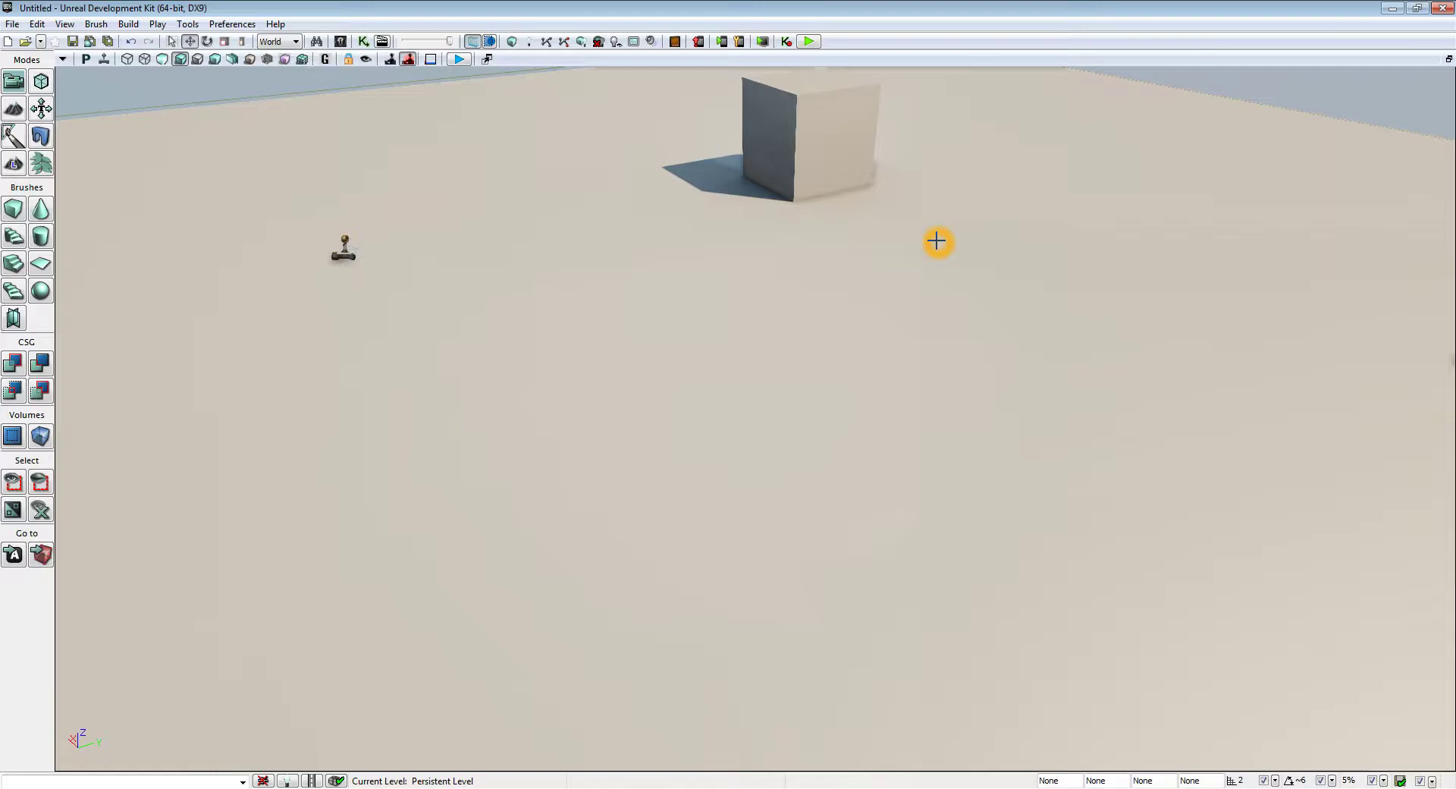
pyautogui.moveTo(936, 240); pyautogui.dragTo(877, 195, button='right')
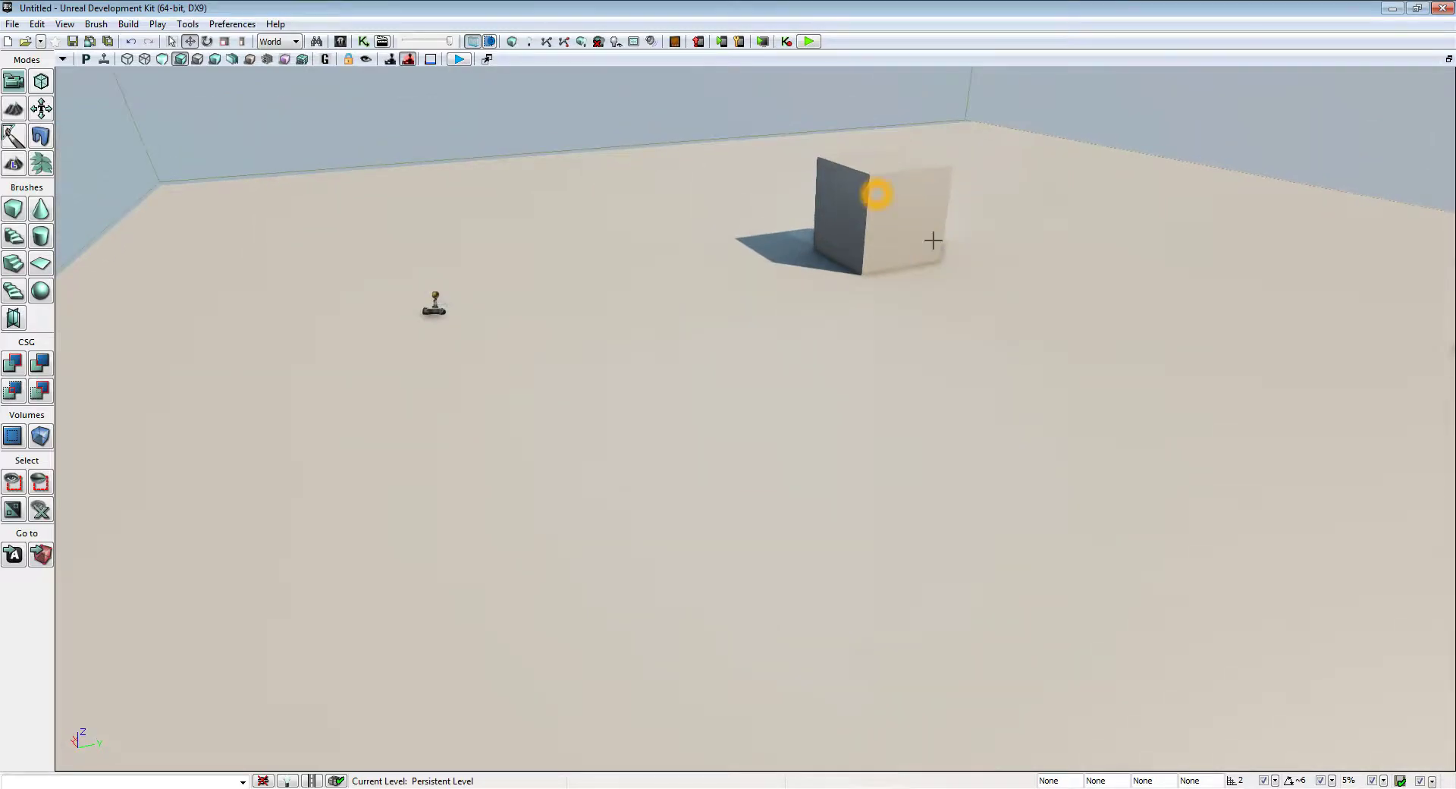
pyautogui.moveTo(904, 243); pyautogui.dragTo(953, 194, button='right')
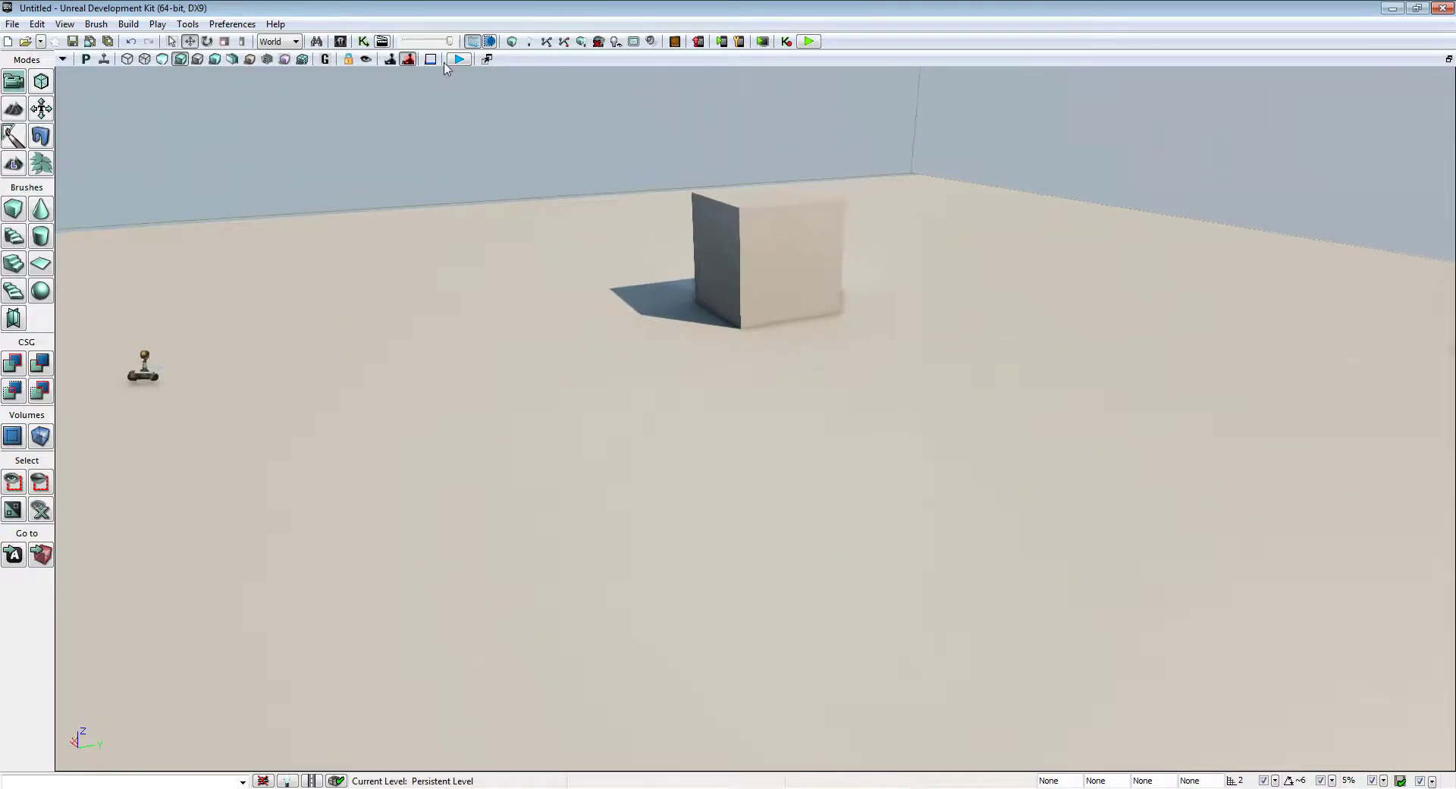
pyautogui.click(465, 60)
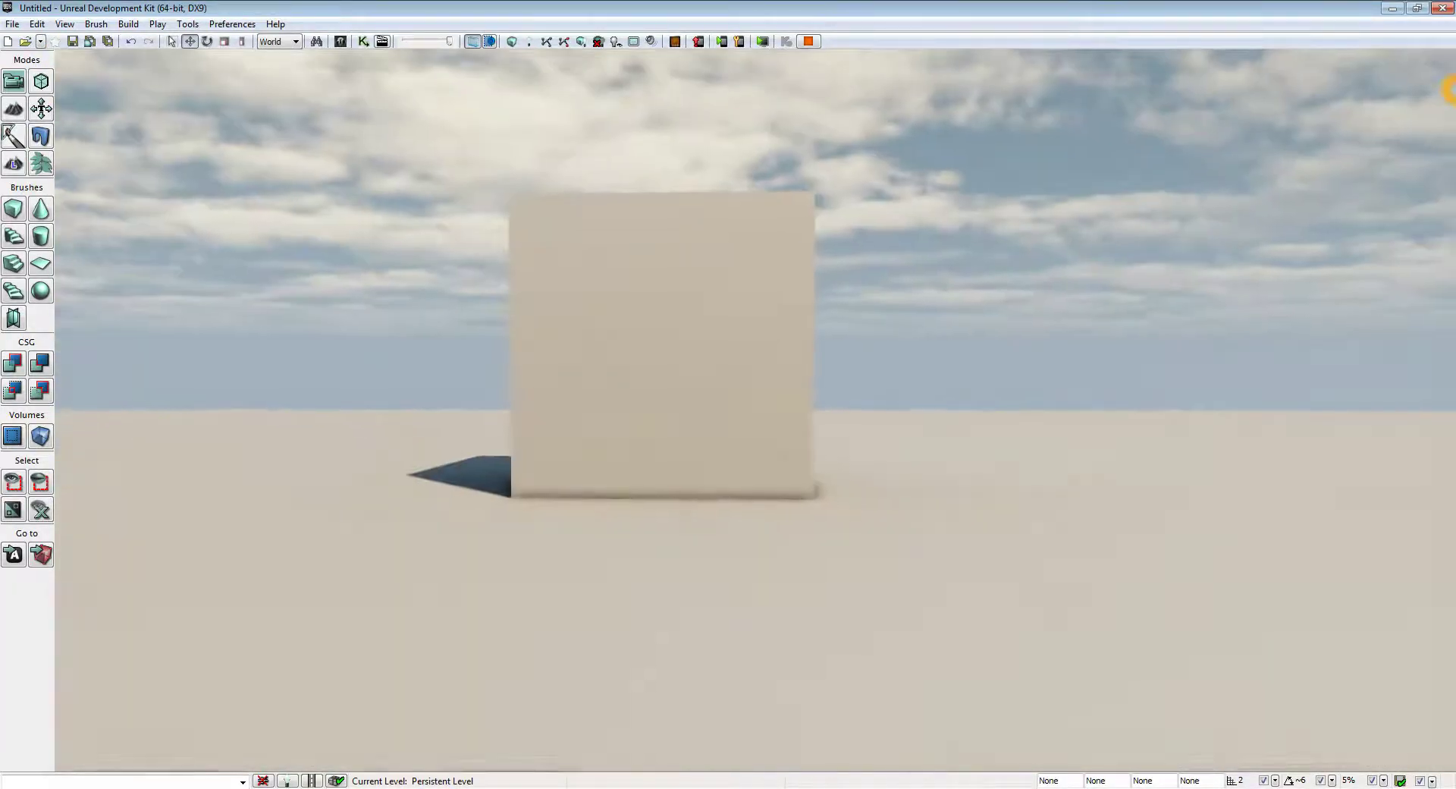
pyautogui.press('d')
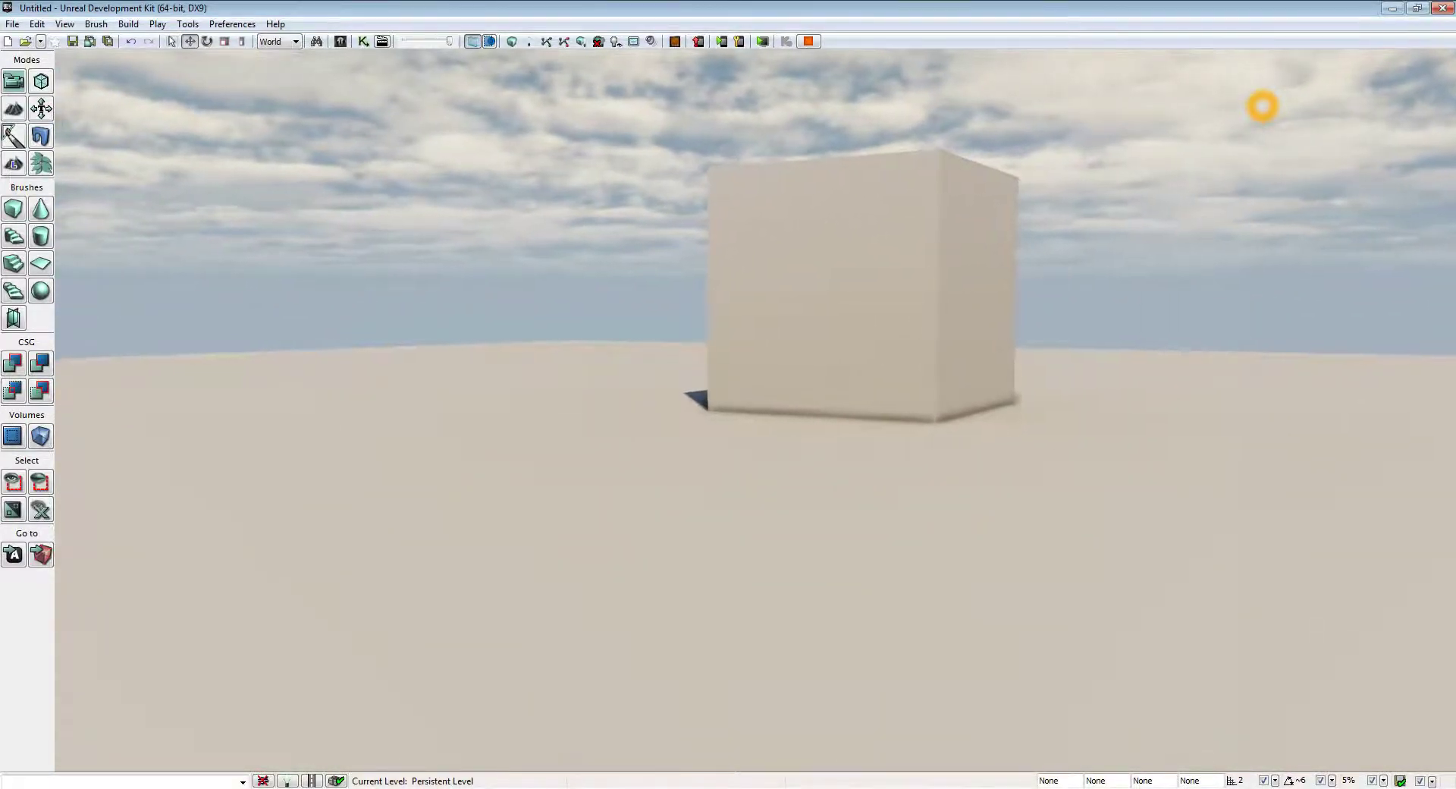
pyautogui.press('Escape')
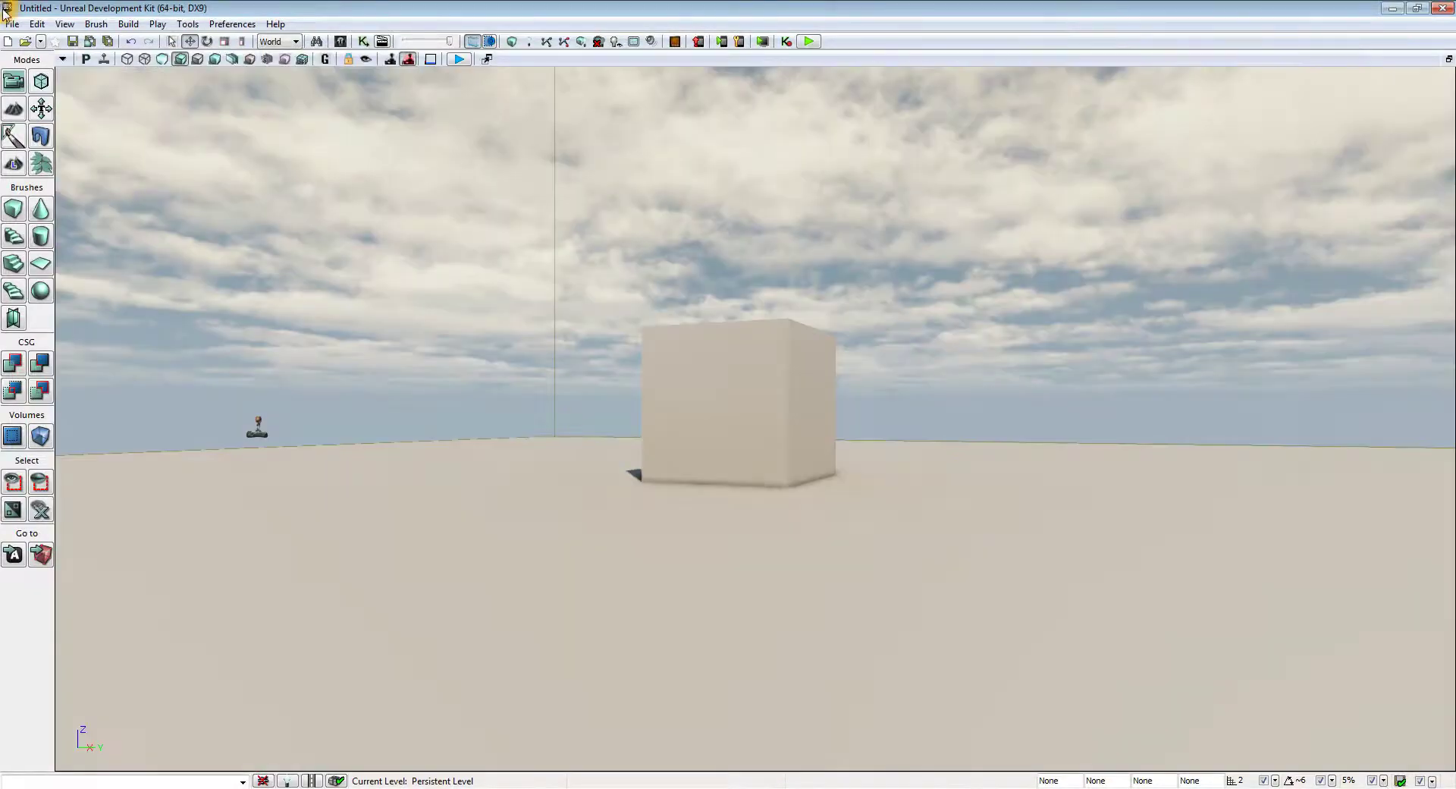
# - Set the Default Game Type to UTGame in the world properties and close the properties window
pyautogui.click(67, 24)
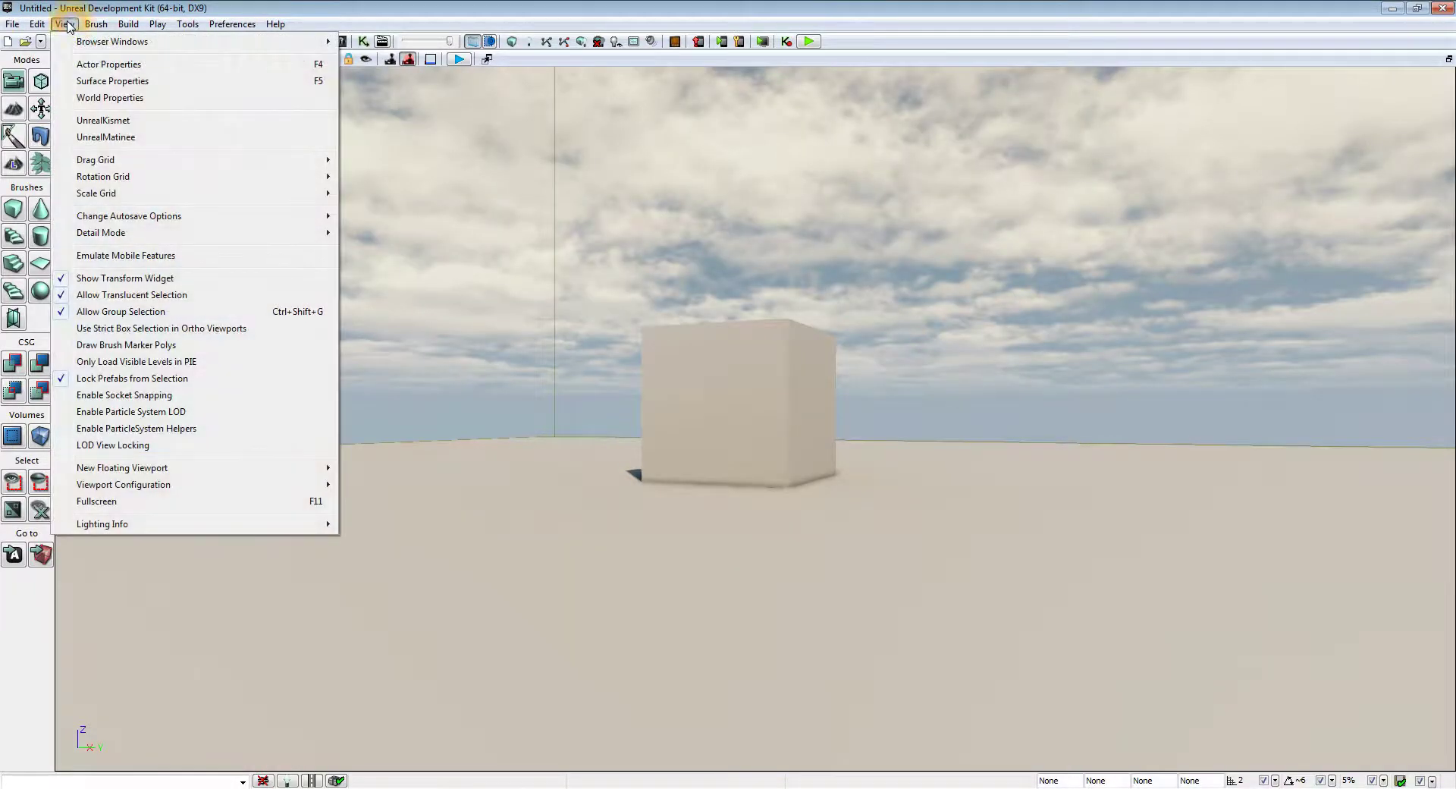
pyautogui.click(107, 98)
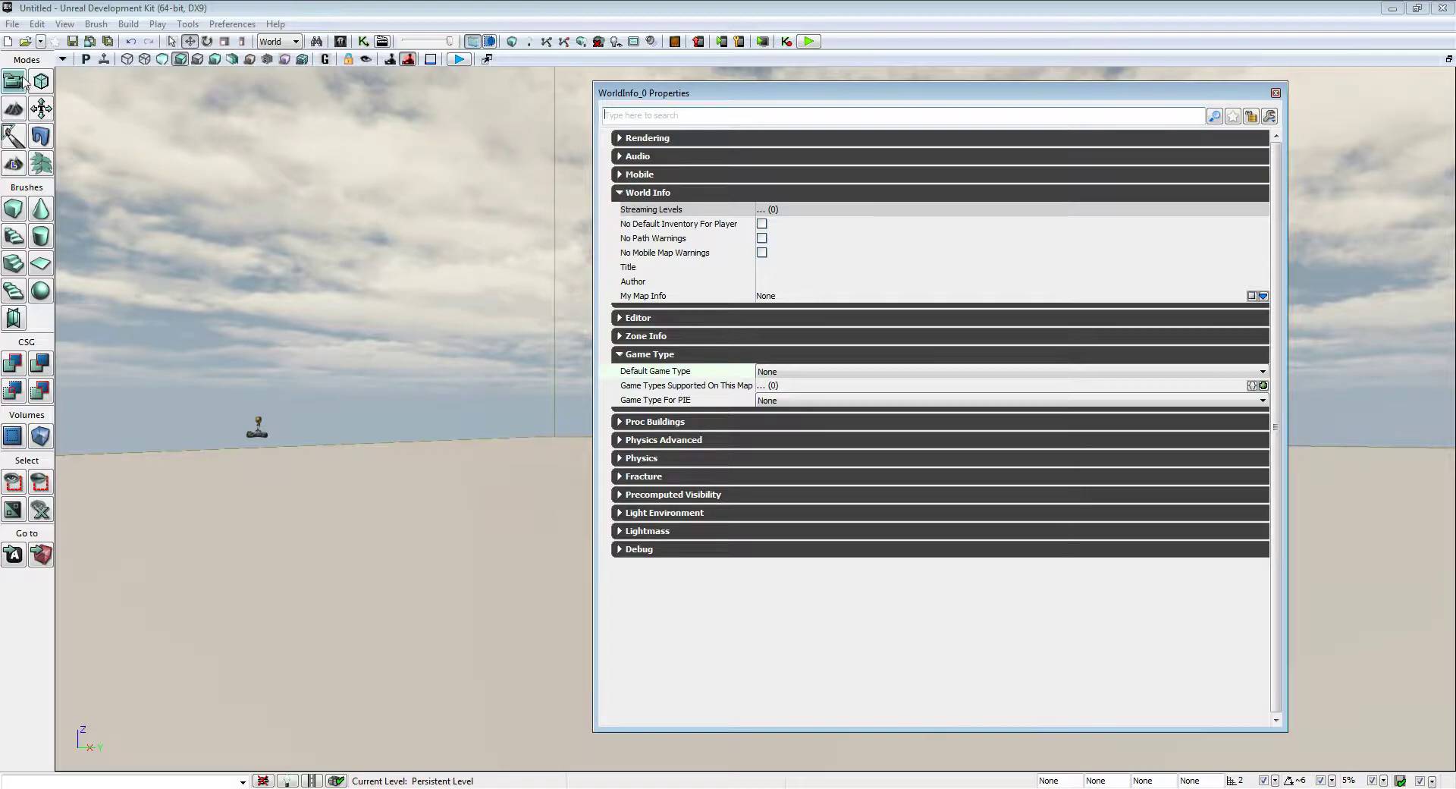
pyautogui.click(66, 24)
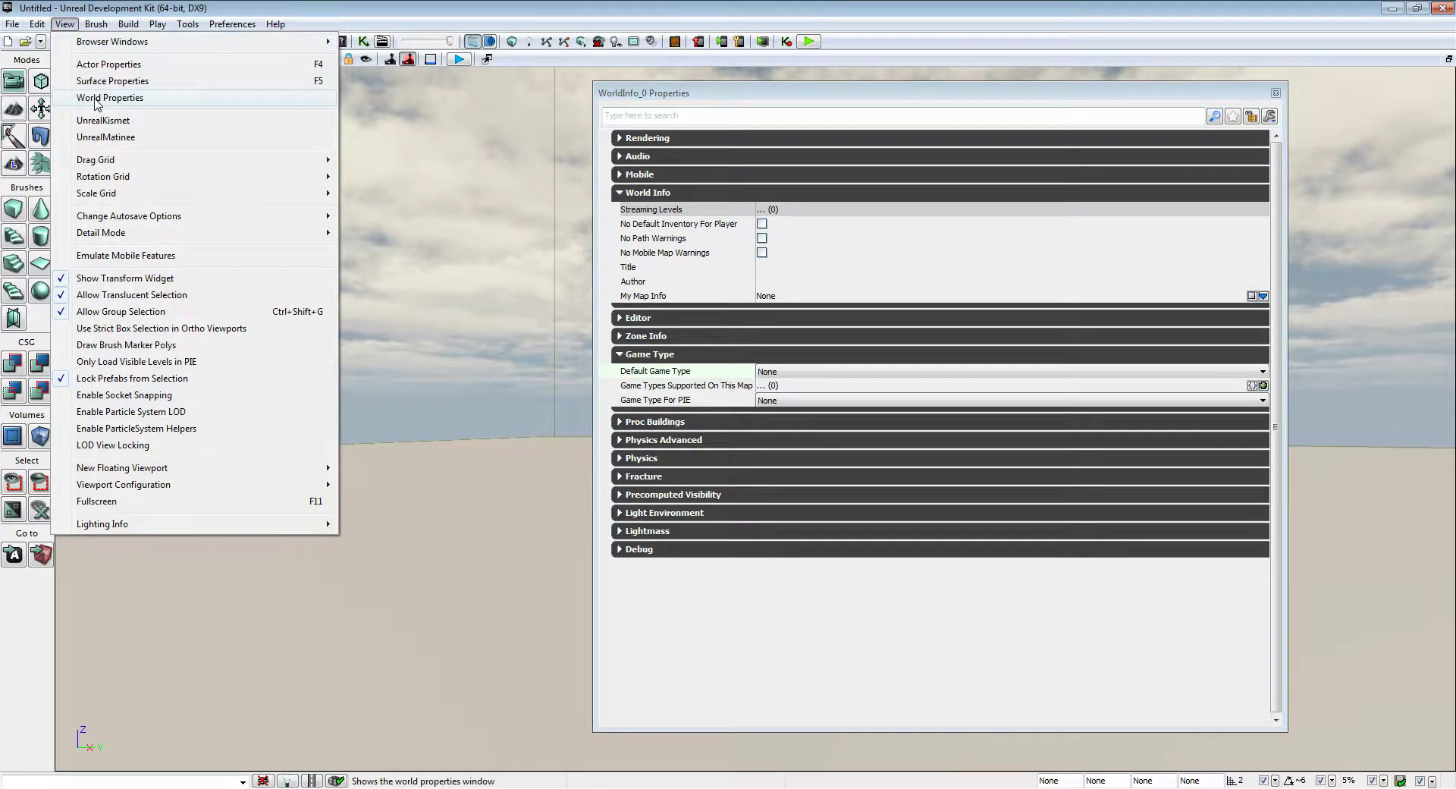
pyautogui.click(802, 103)
pyautogui.moveTo(802, 103); pyautogui.dragTo(656, 100)
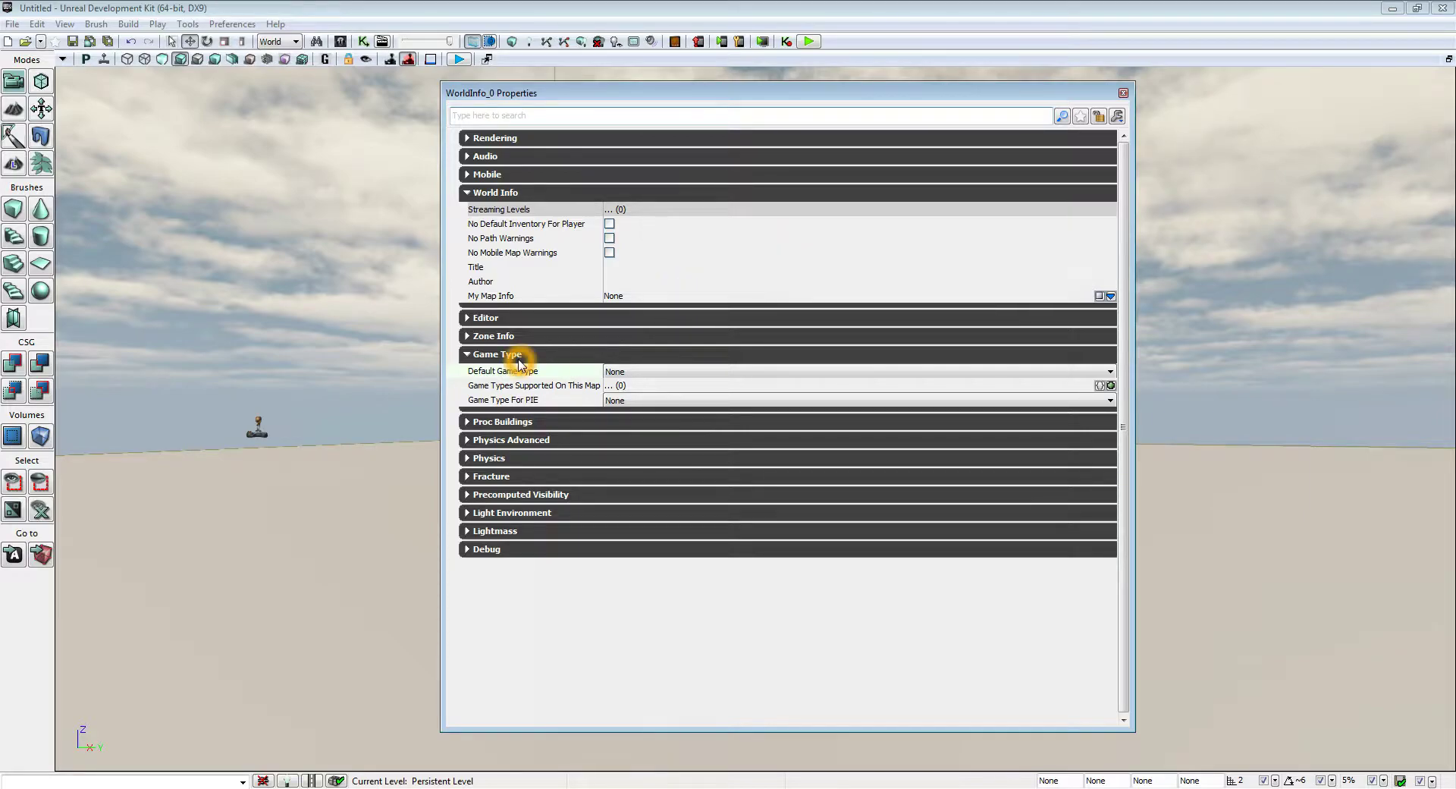
pyautogui.click(651, 373)
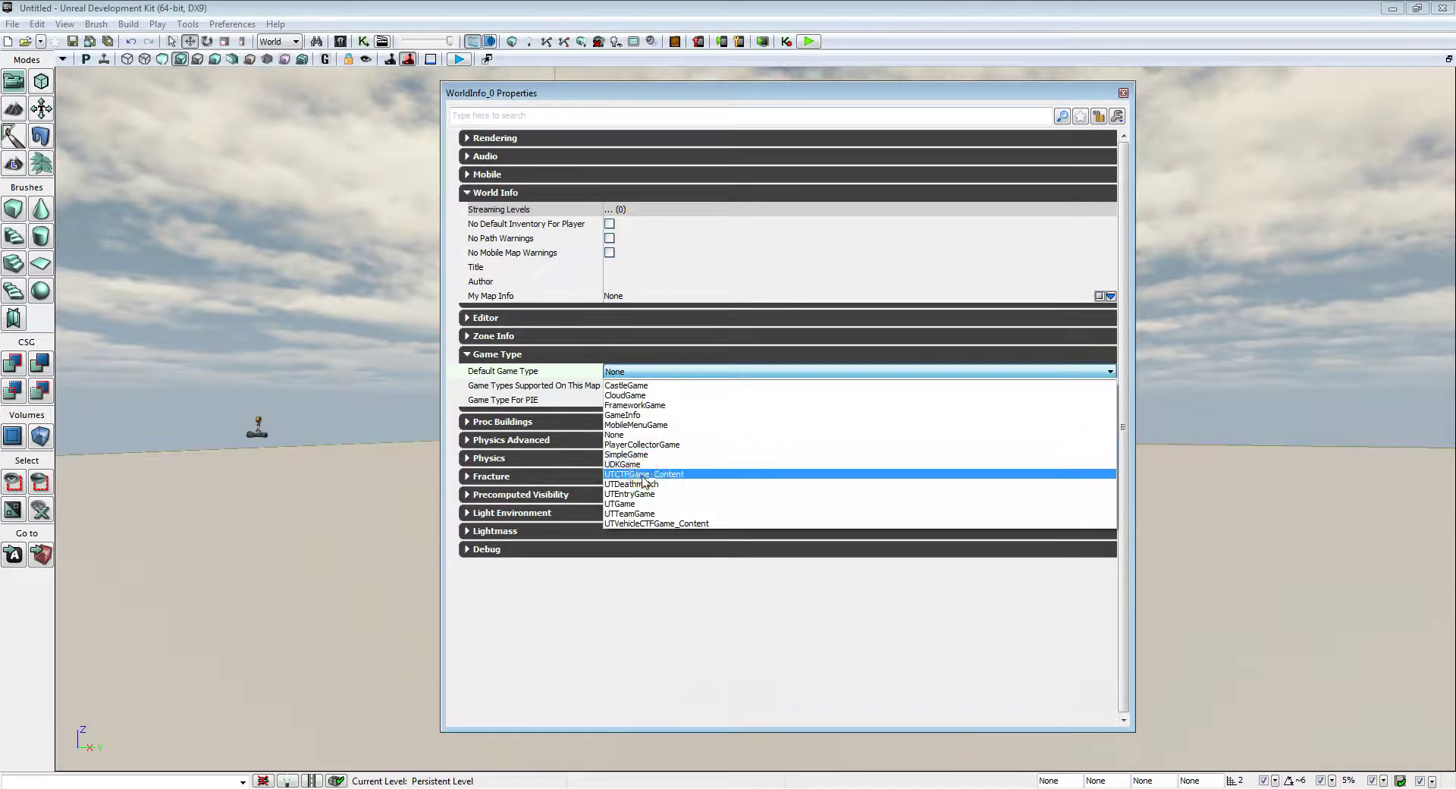
pyautogui.click(646, 505)
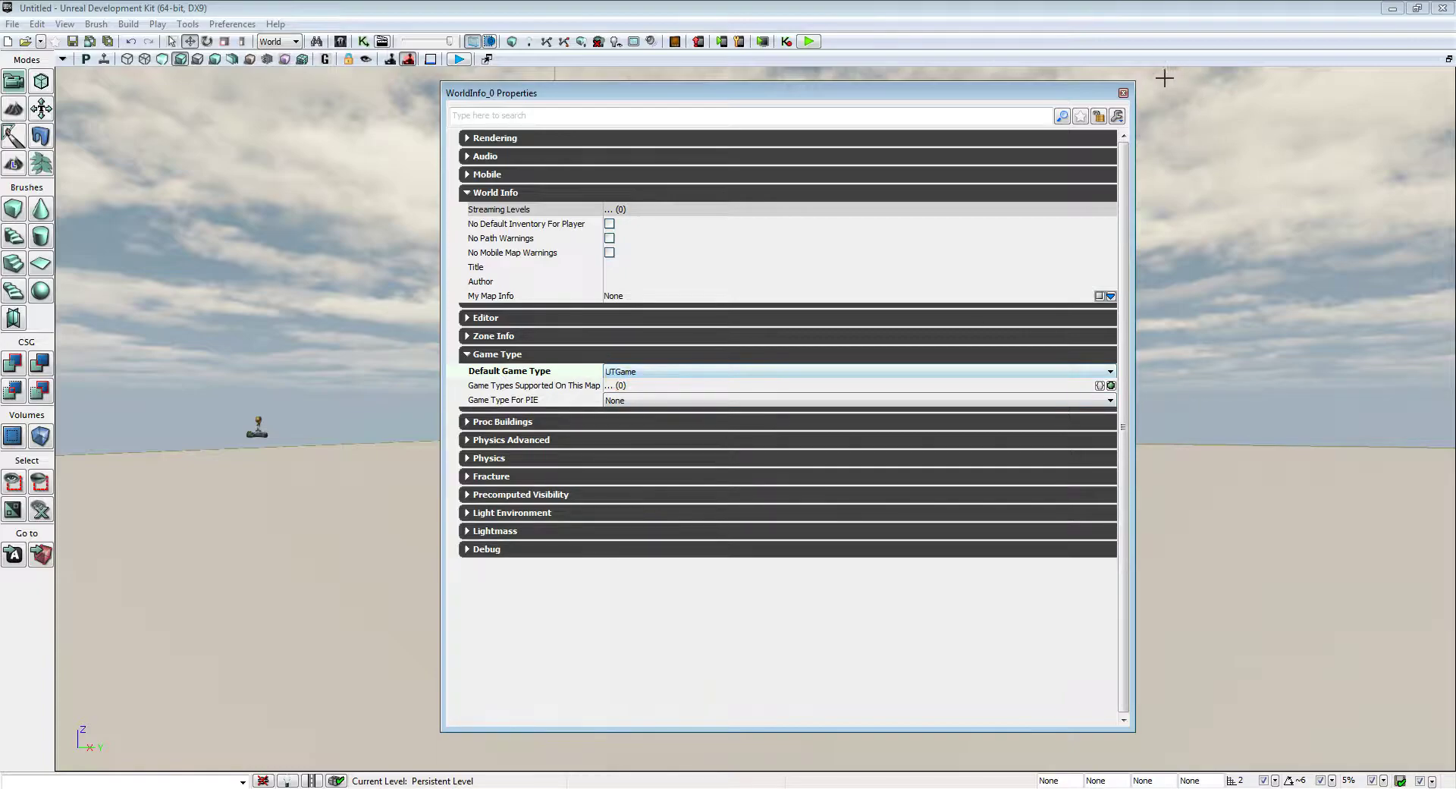
pyautogui.click(1123, 94)
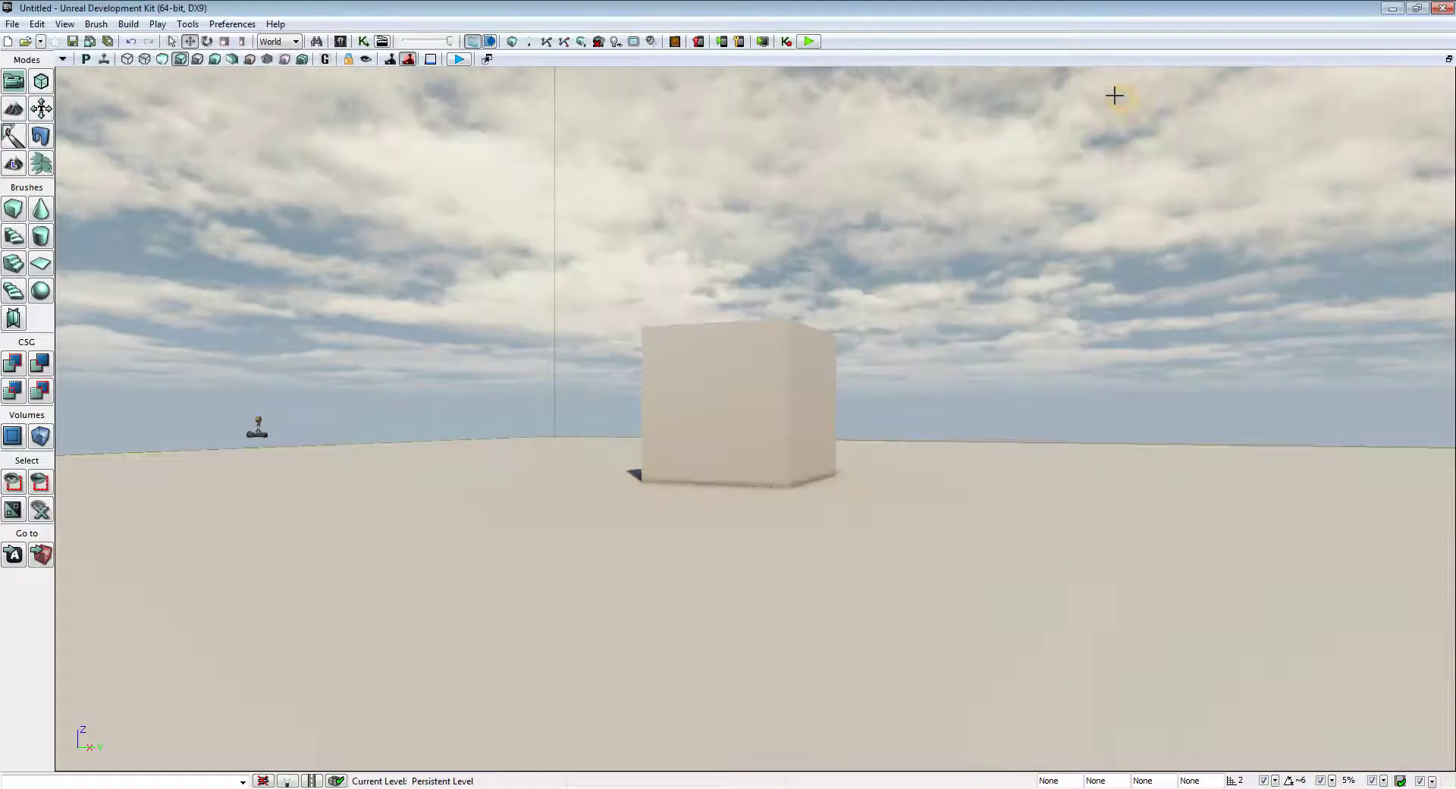
# - Play-test the level with the UTGame game type, walking around the cube and firing the weapon, and end the session
pyautogui.click(457, 59)
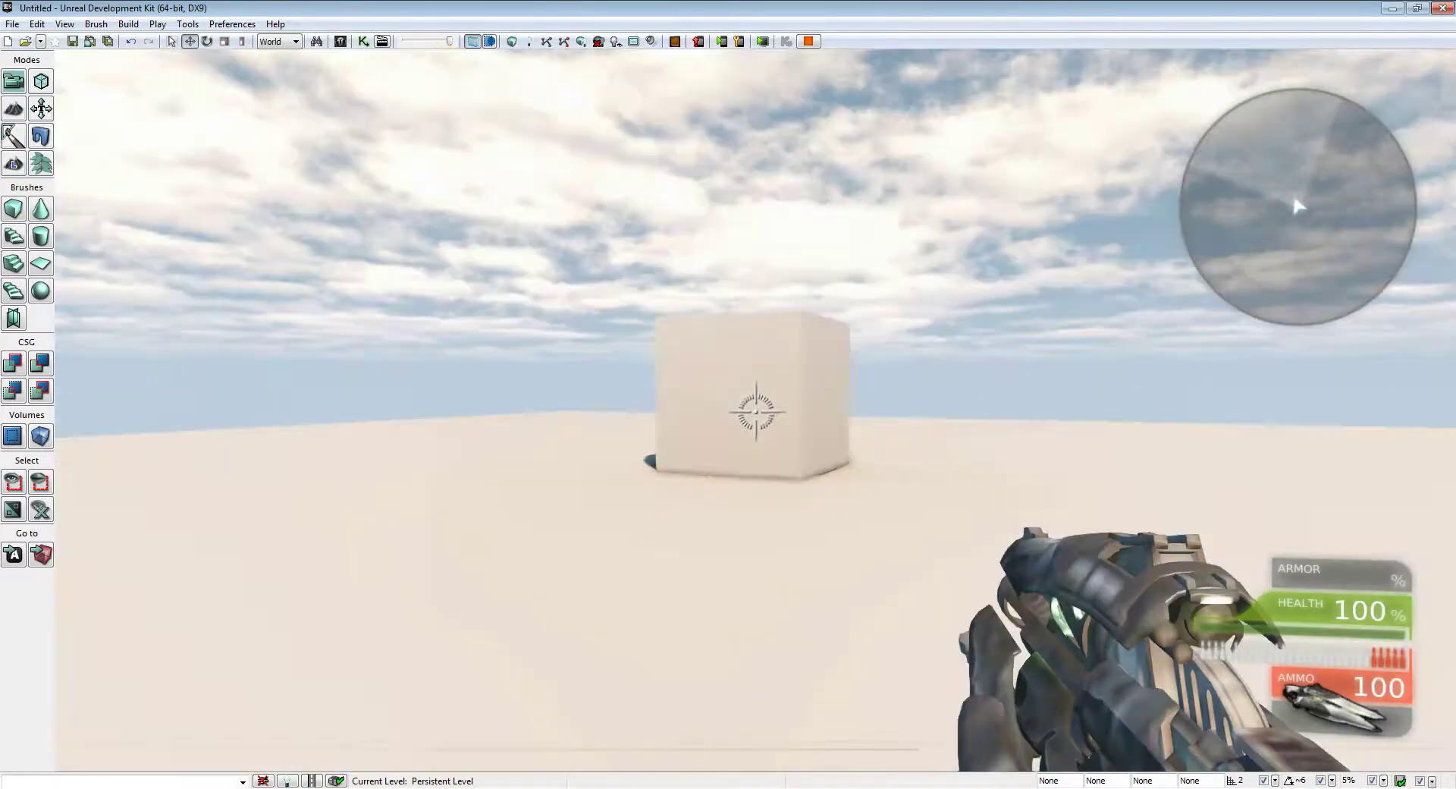
pyautogui.press('w')
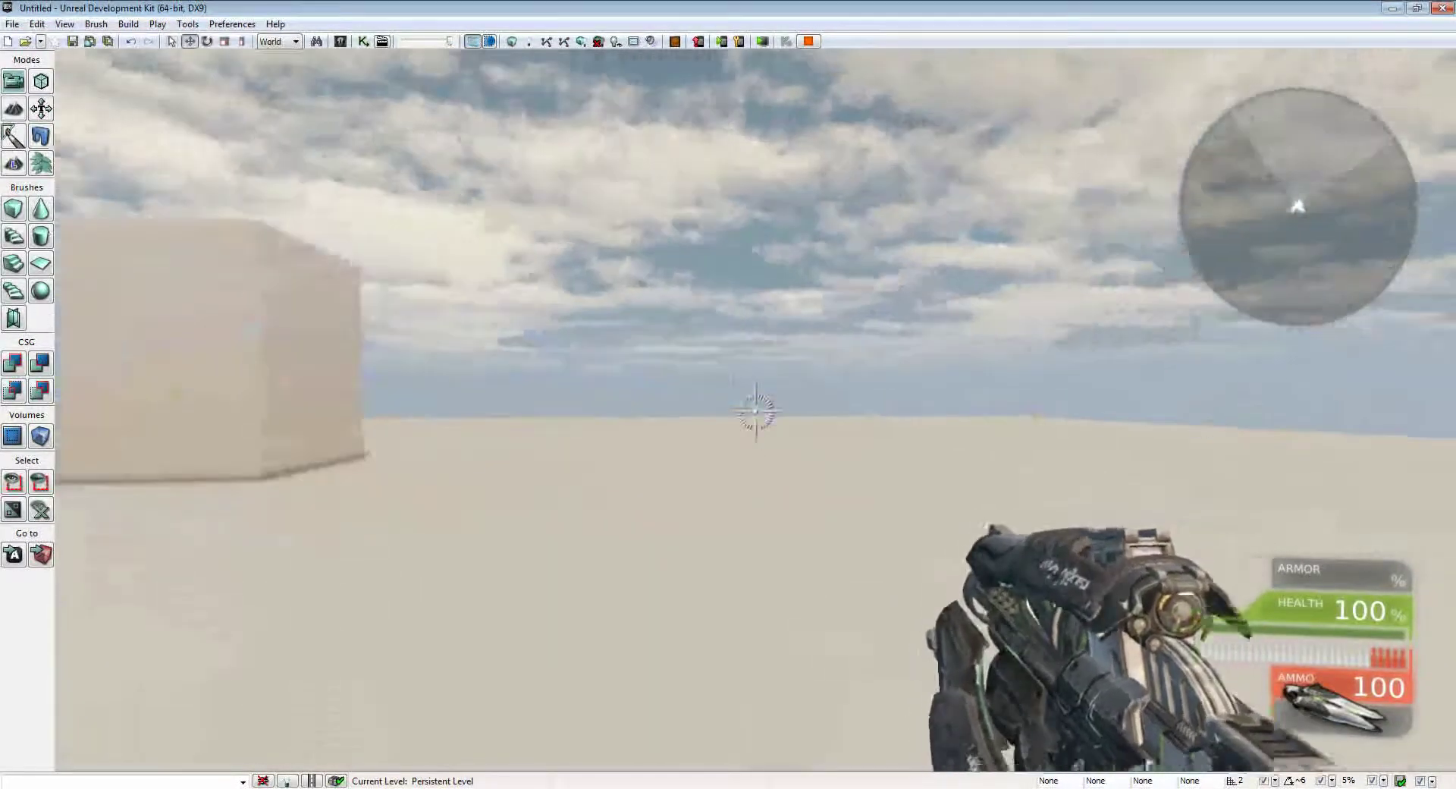
pyautogui.click(756, 412)
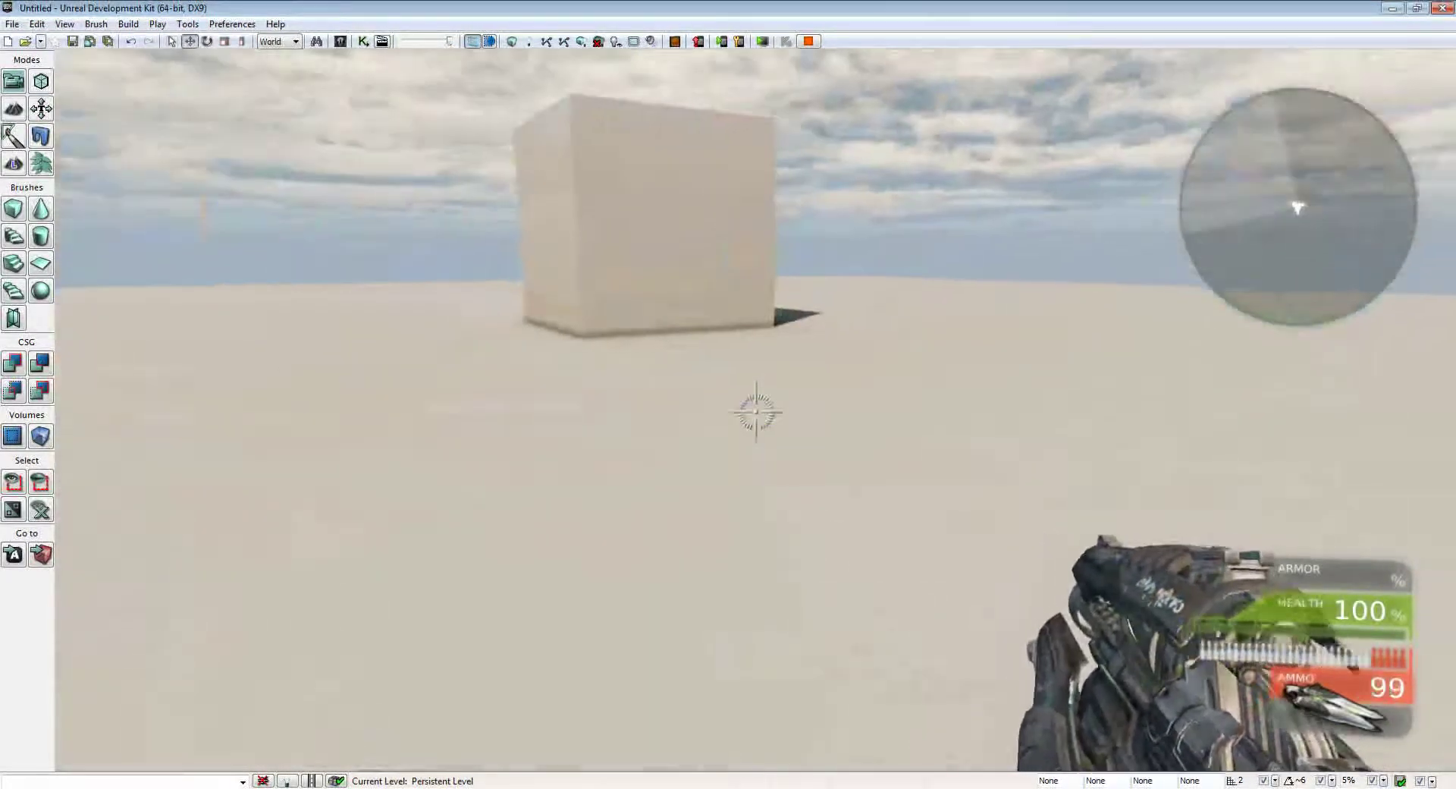
pyautogui.press('w')
pyautogui.press('w')
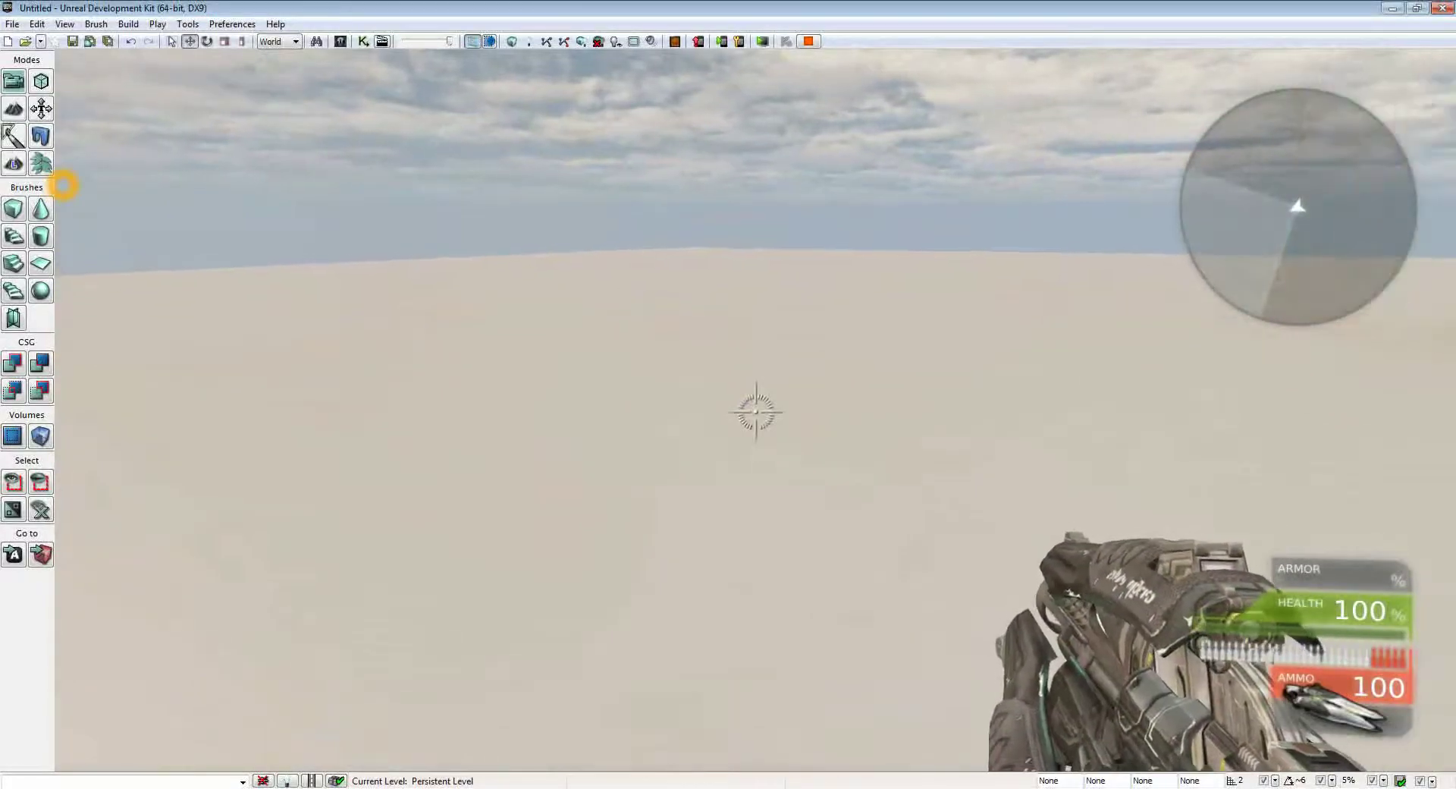
pyautogui.press('s')
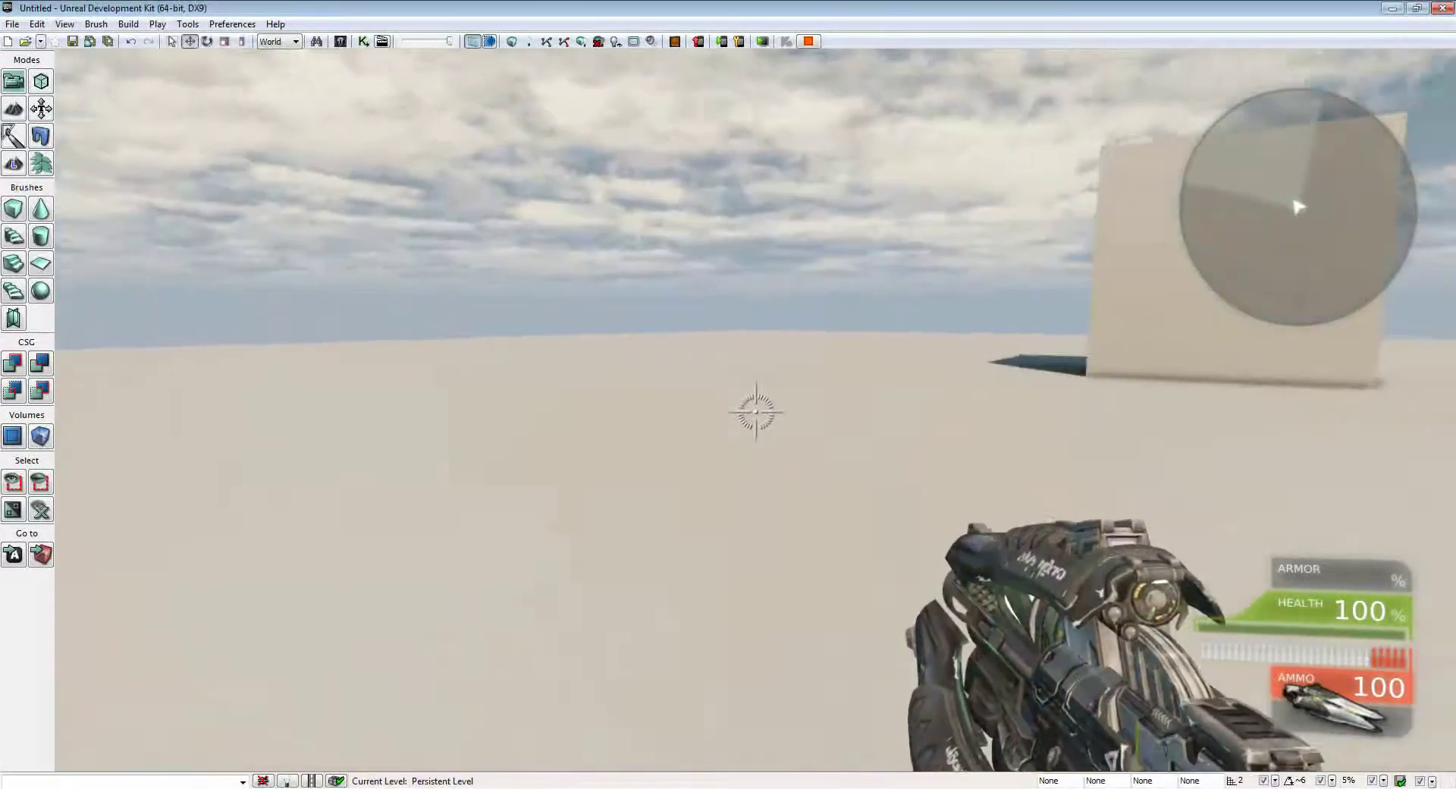
pyautogui.press('w')
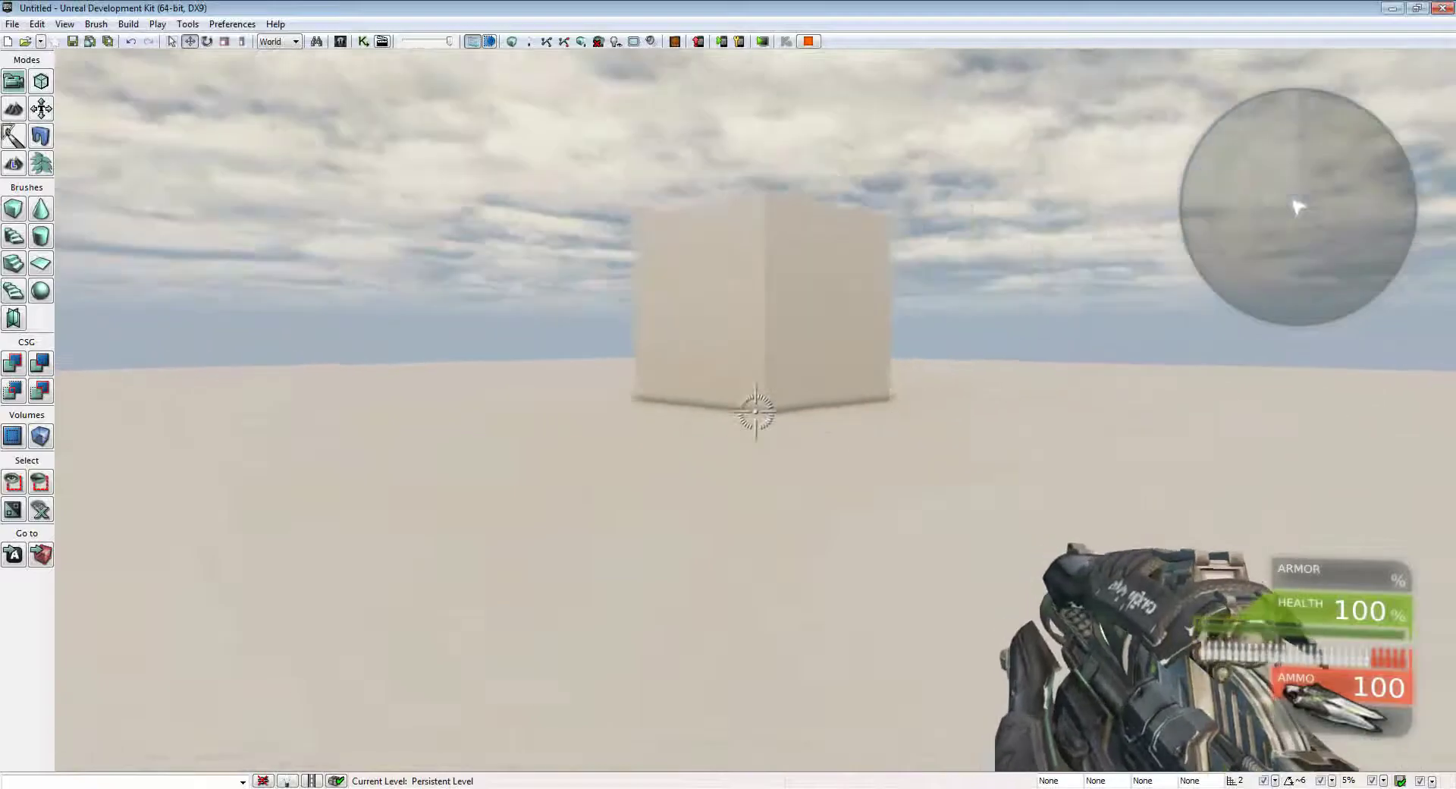
pyautogui.press('w')
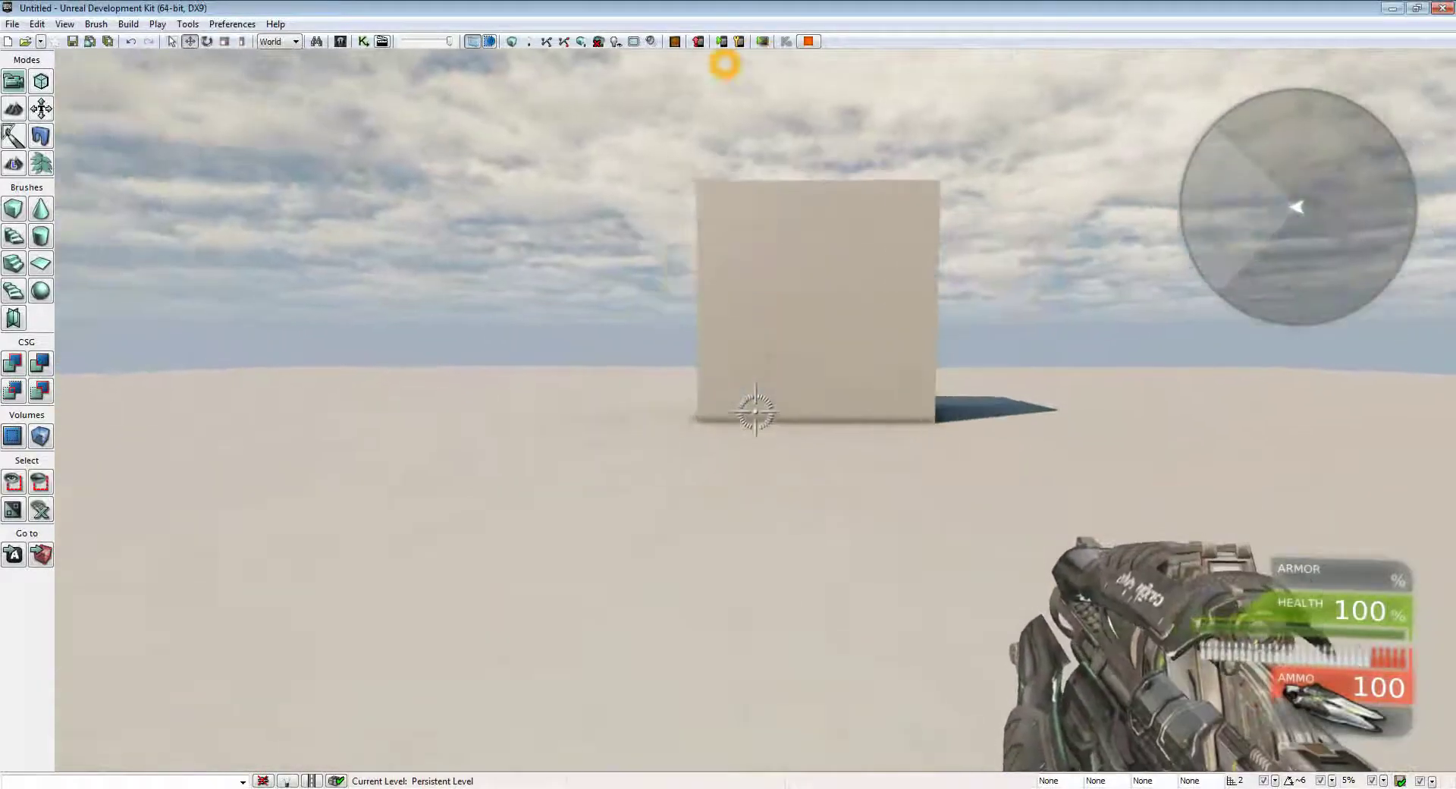
pyautogui.press('w')
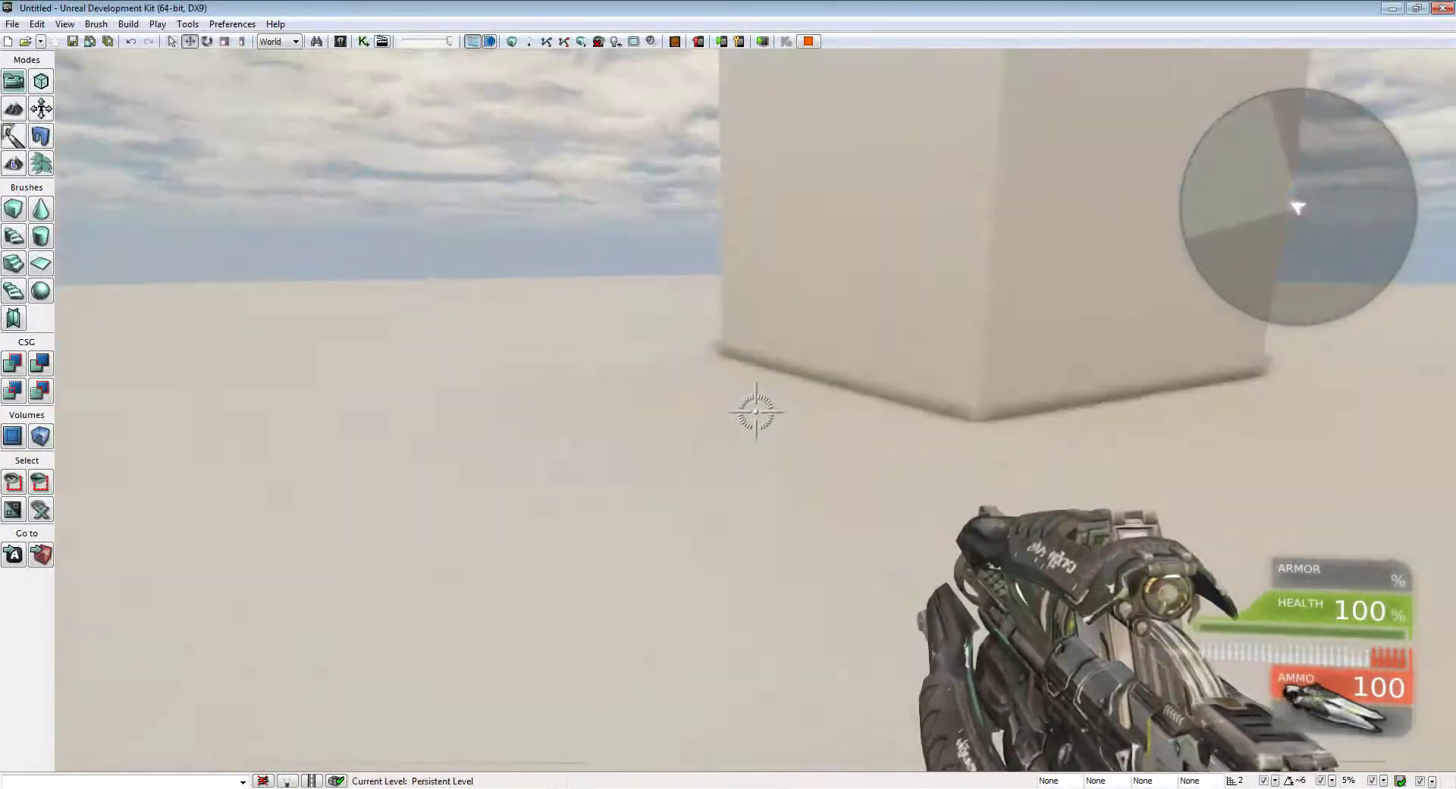
pyautogui.press('s')
pyautogui.press('s')
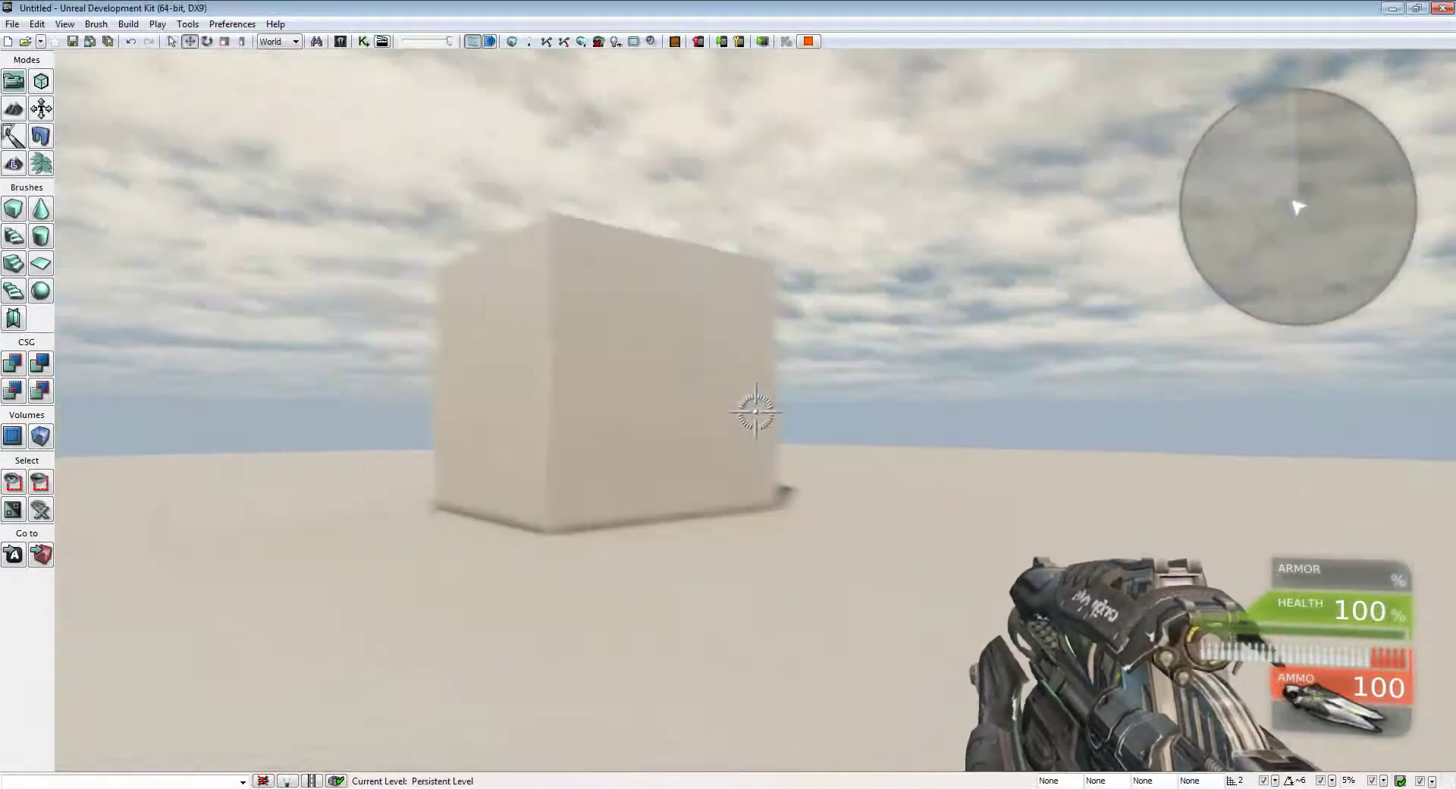
pyautogui.click(755, 412)
pyautogui.press('w')
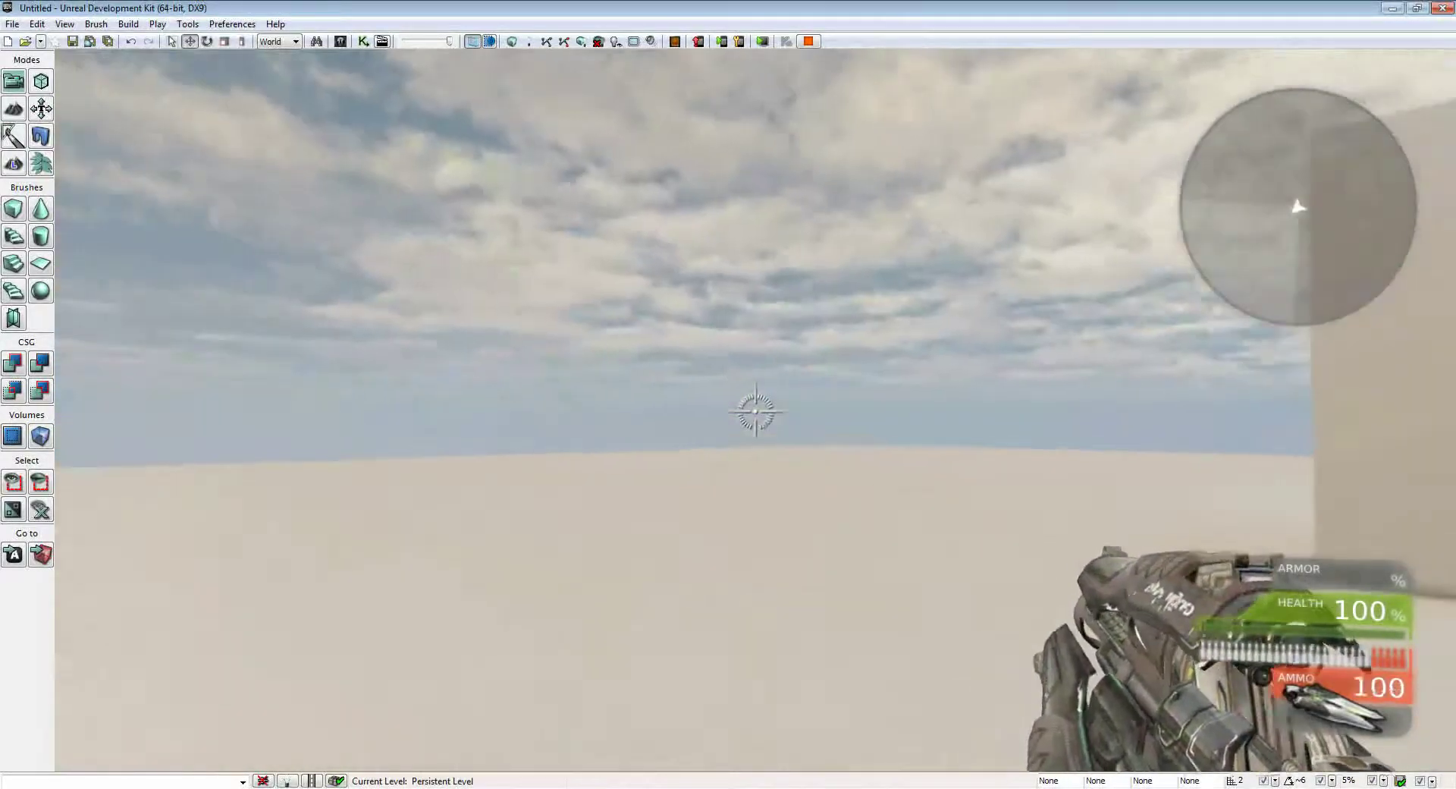
pyautogui.press('s')
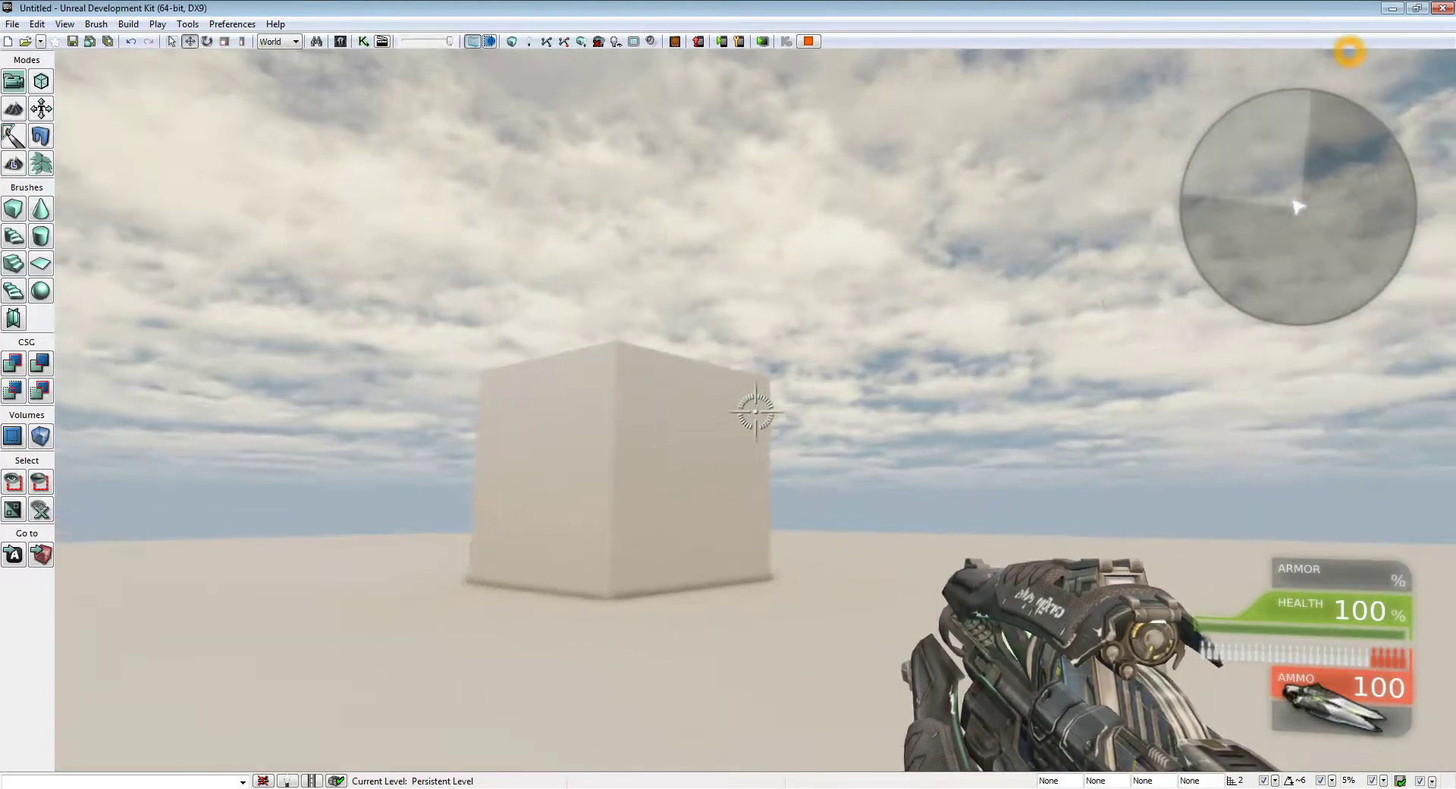
pyautogui.press('Escape')
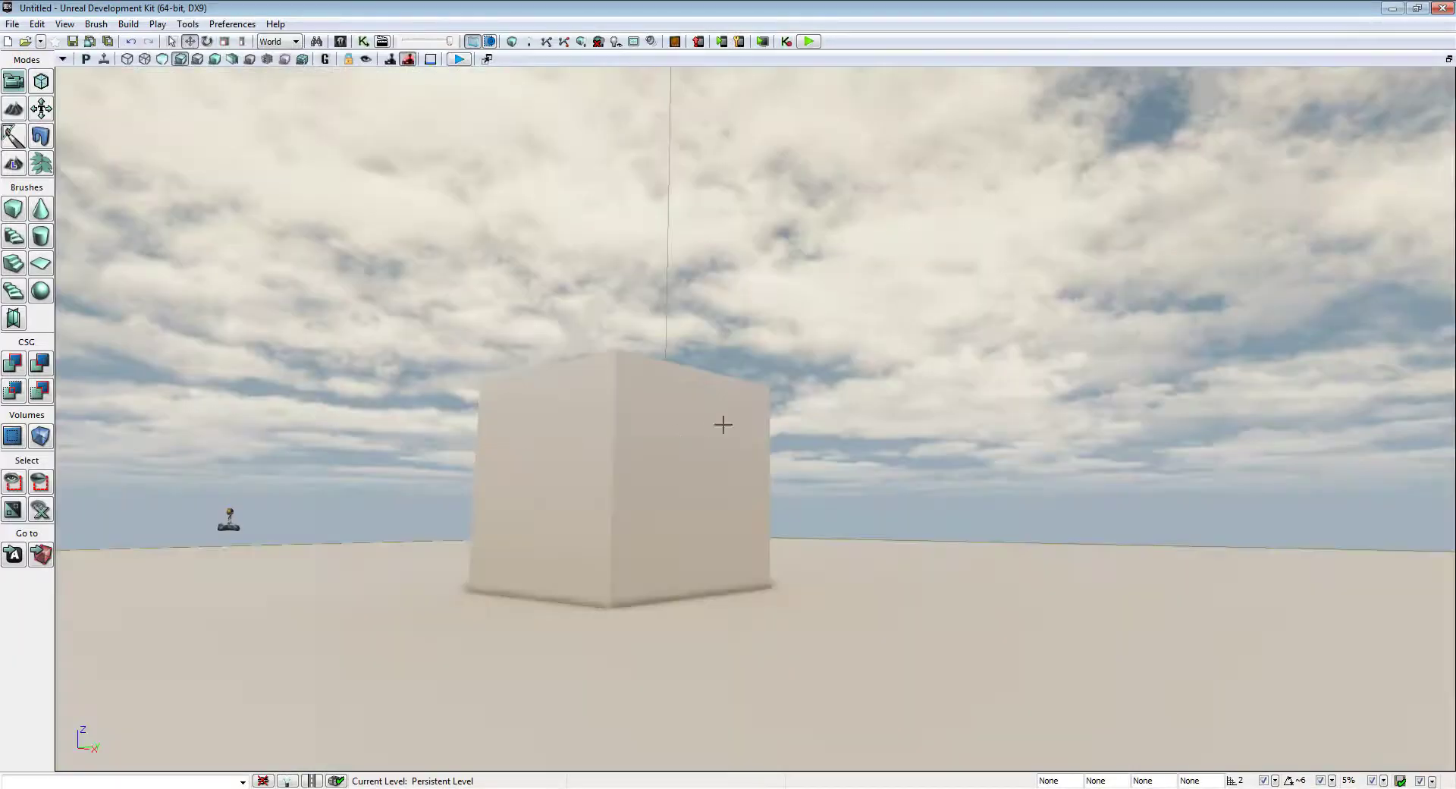
# - Enable No Default Inventory For Player in the world properties and close the properties window
pyautogui.moveTo(920, 429); pyautogui.dragTo(768, 638, button='right')
pyautogui.press('s')
pyautogui.moveTo(964, 381)
pyautogui.mouseDown(button='right')
pyautogui.moveTo(786, 303)
pyautogui.moveTo(965, 387)
pyautogui.mouseUp(button='right')
pyautogui.press('w')
pyautogui.moveTo(212, 227); pyautogui.dragTo(247, 197, button='right')
pyautogui.press('s')
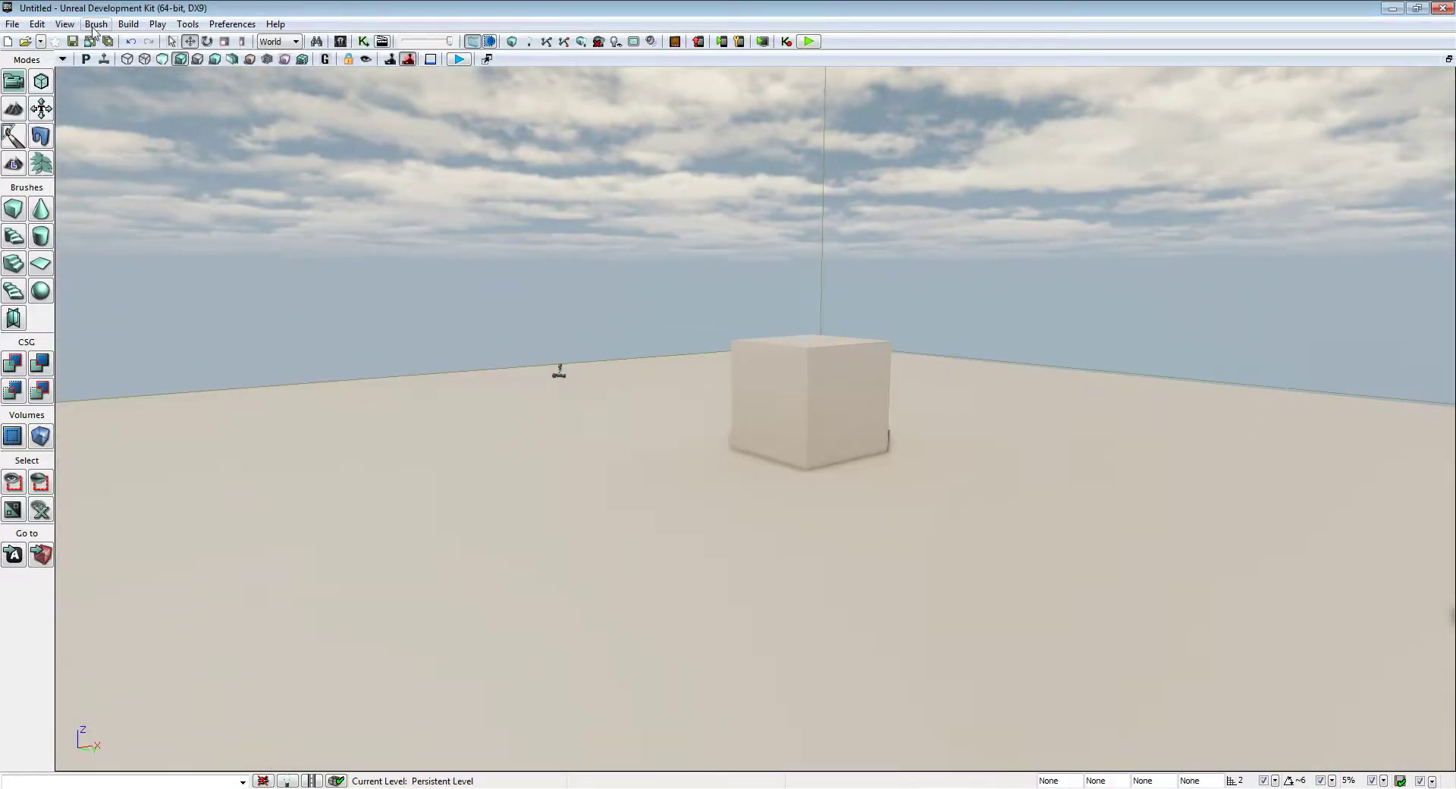
pyautogui.click(65, 25)
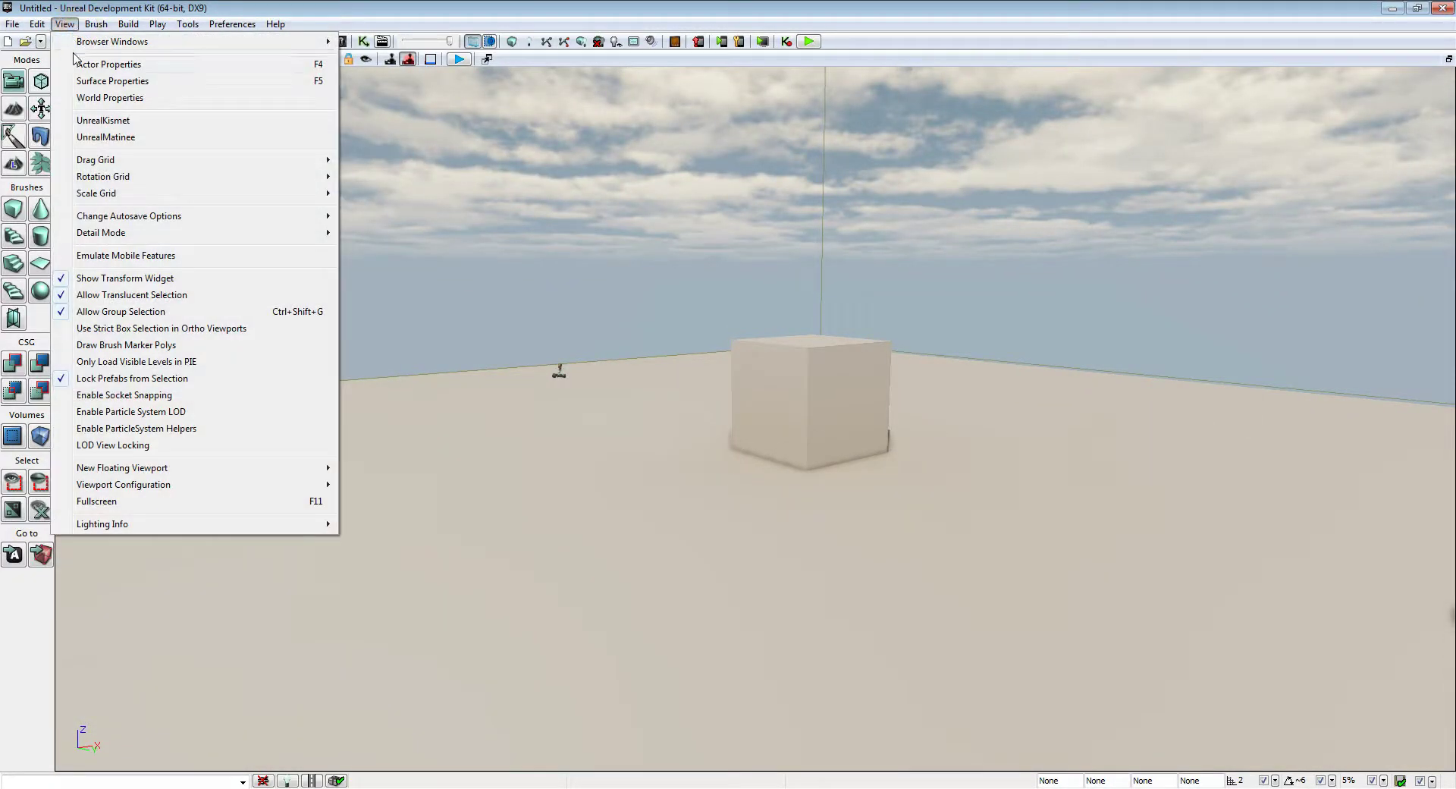
pyautogui.click(85, 97)
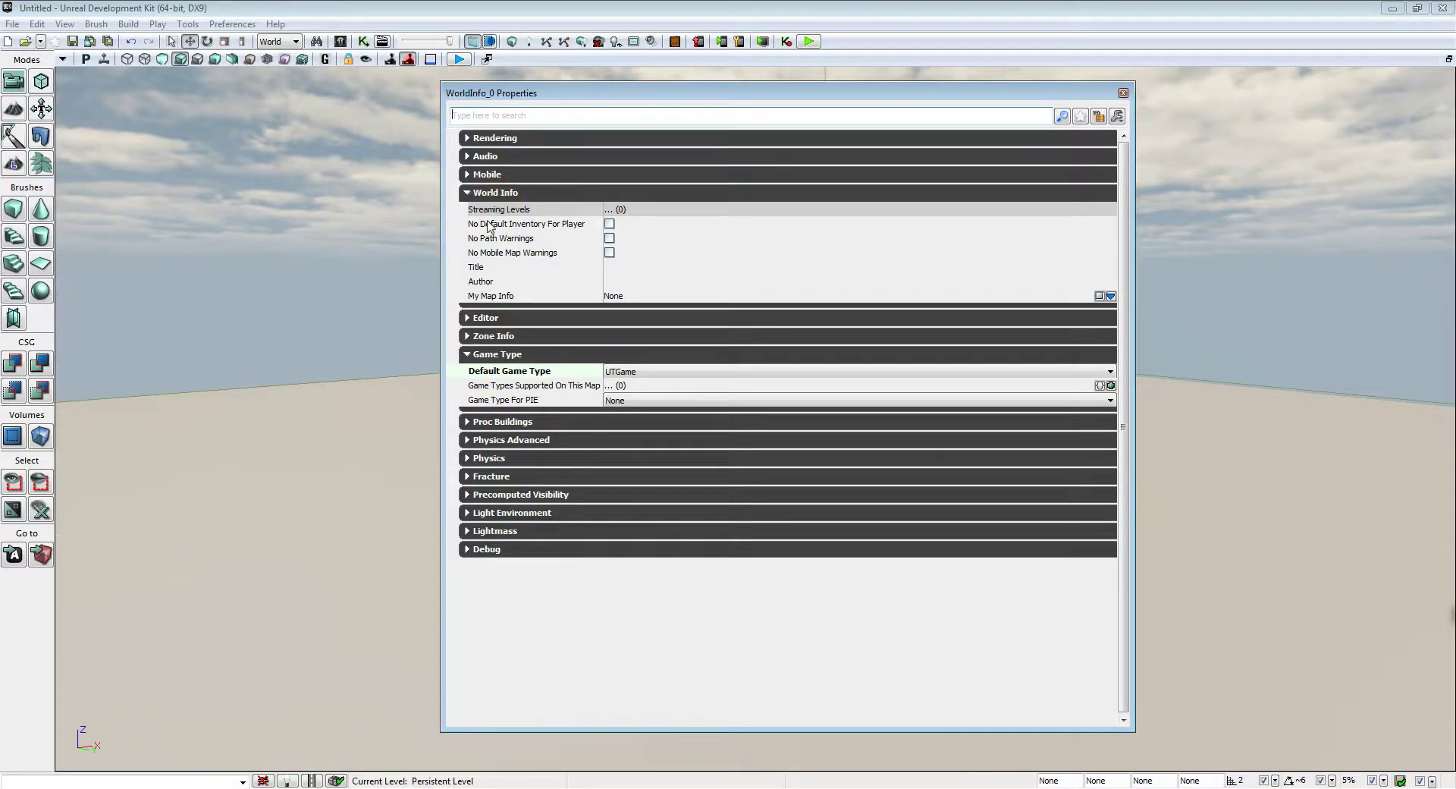
pyautogui.moveTo(487, 227)
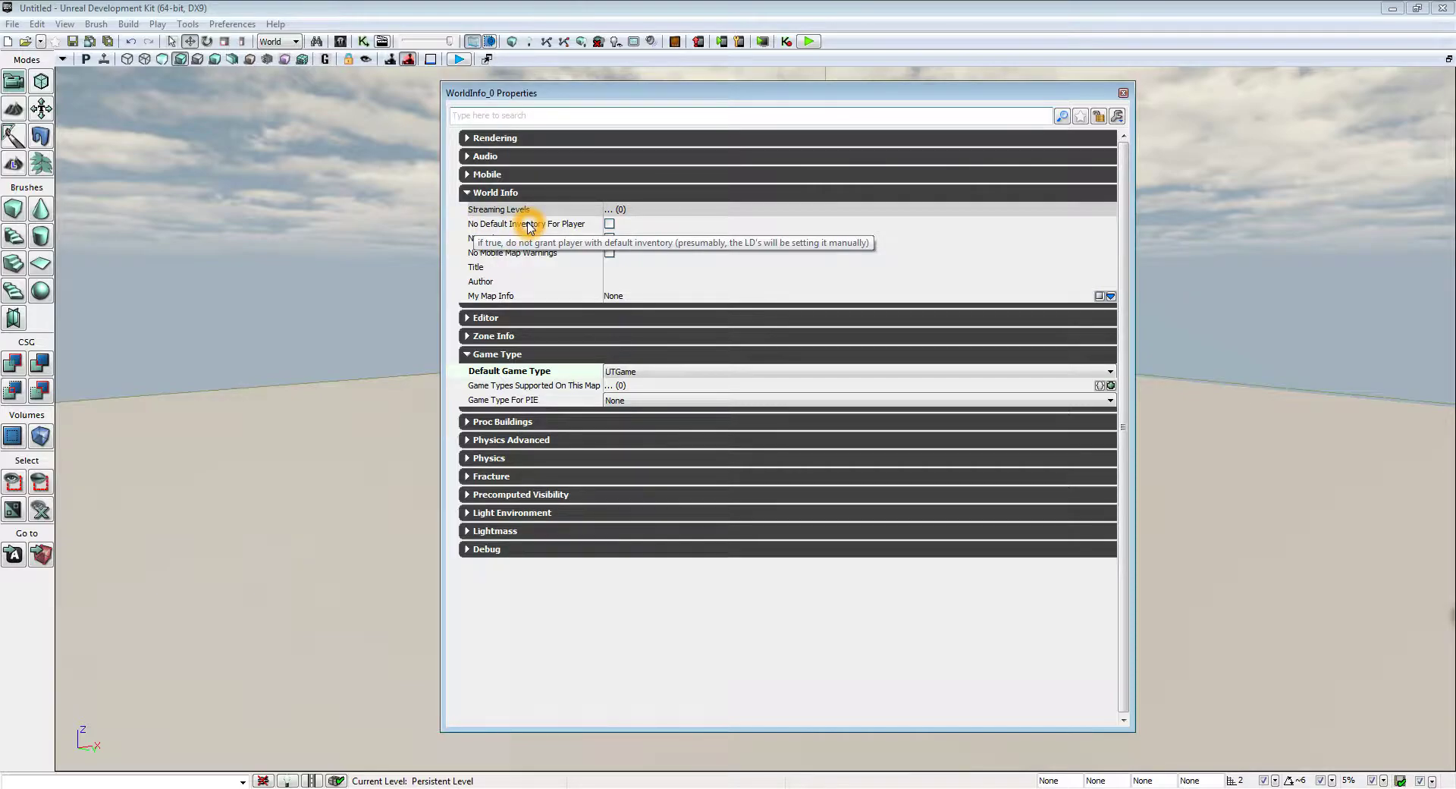
pyautogui.click(612, 225)
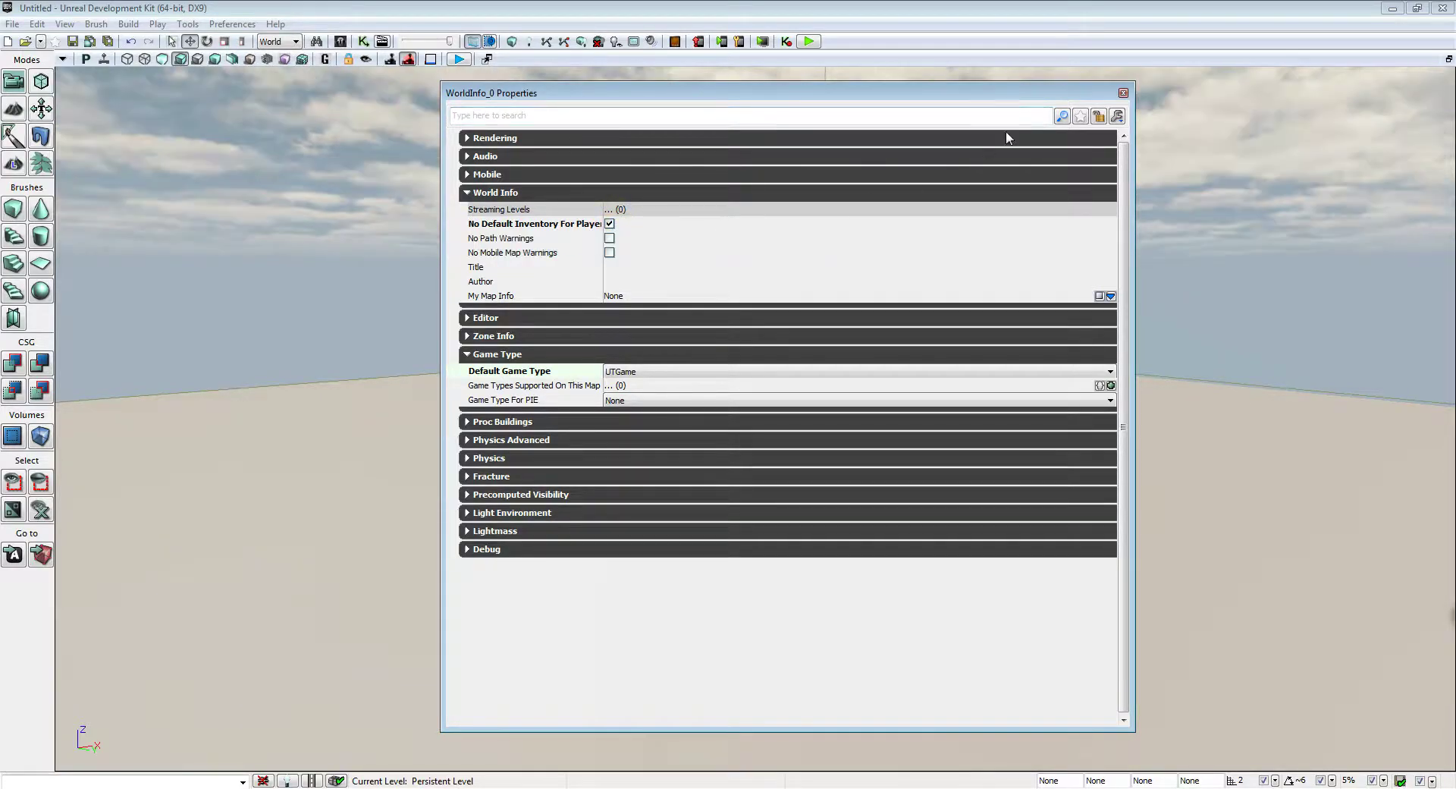
pyautogui.click(1124, 93)
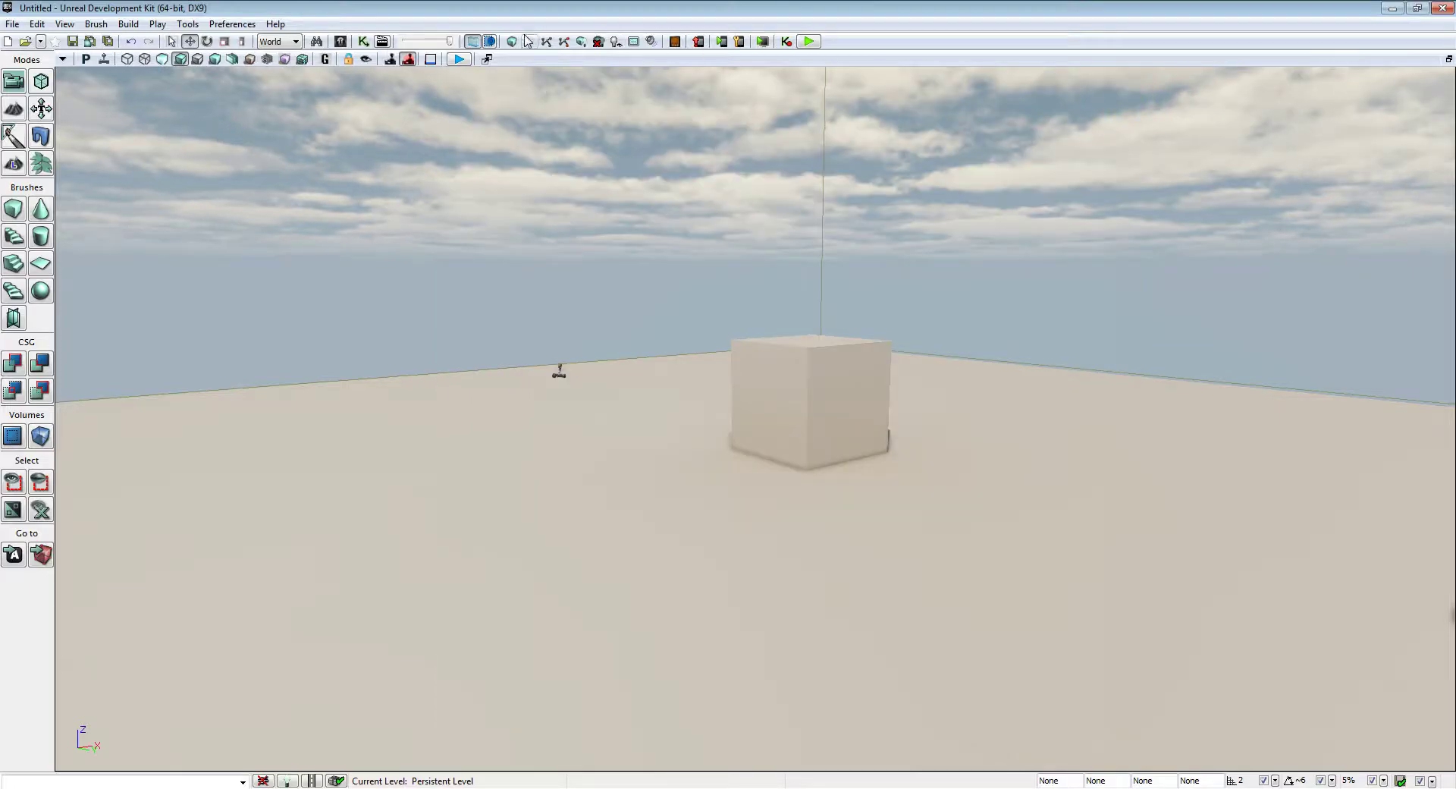
# - Play-test the level with the default player inventory disabled, walk around the cube, and end the session
pyautogui.click(465, 60)
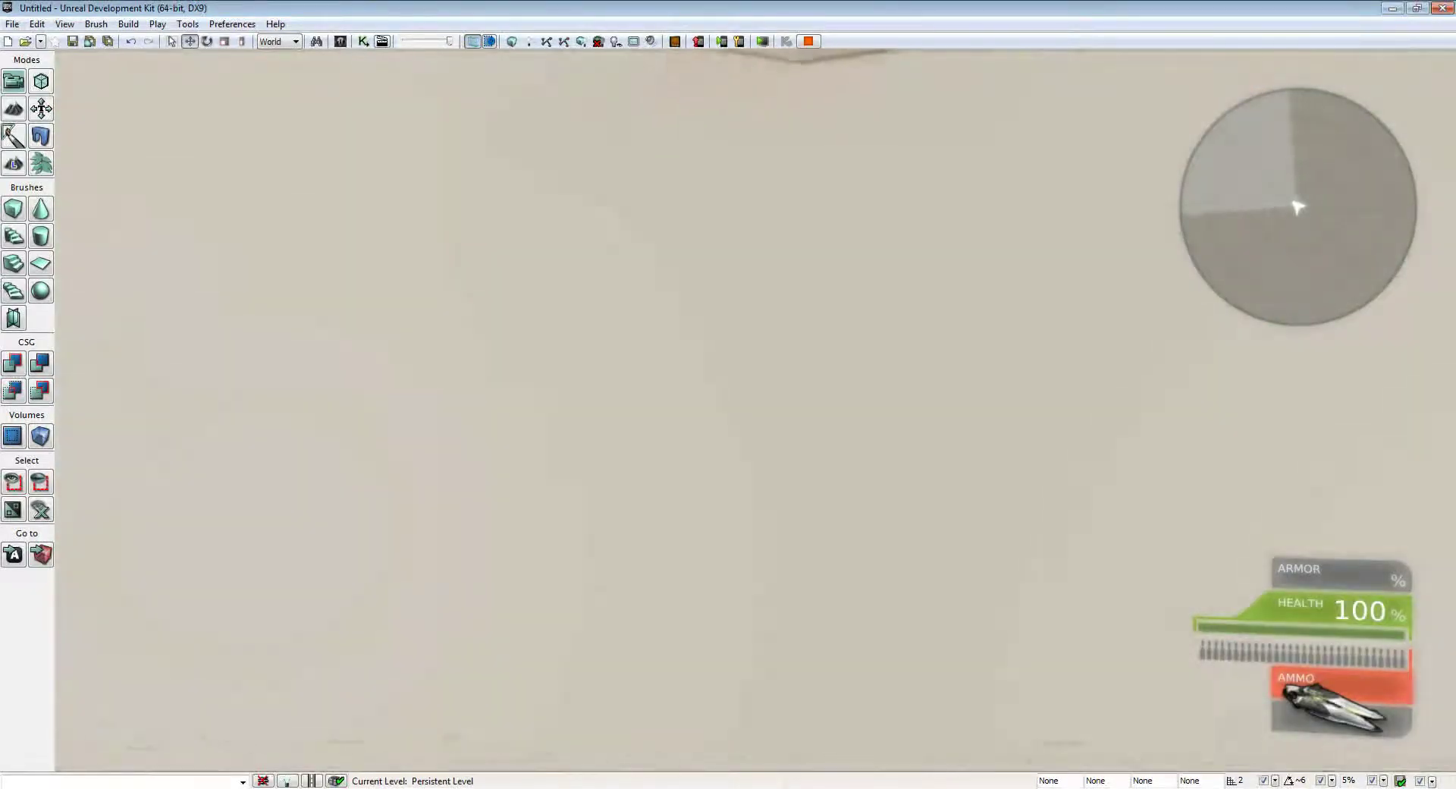
pyautogui.press('w')
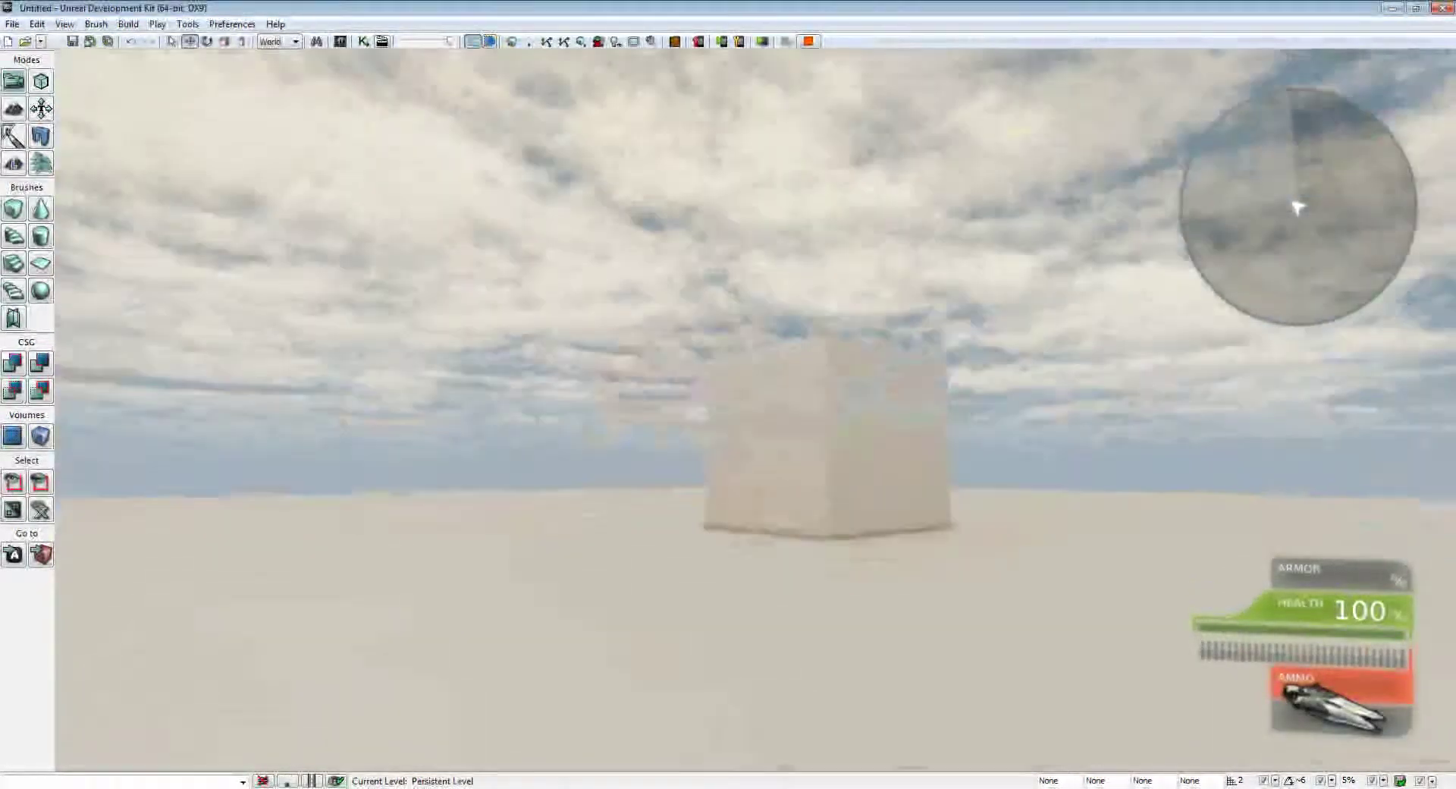
pyautogui.press('w')
pyautogui.press('w')
pyautogui.press('a')
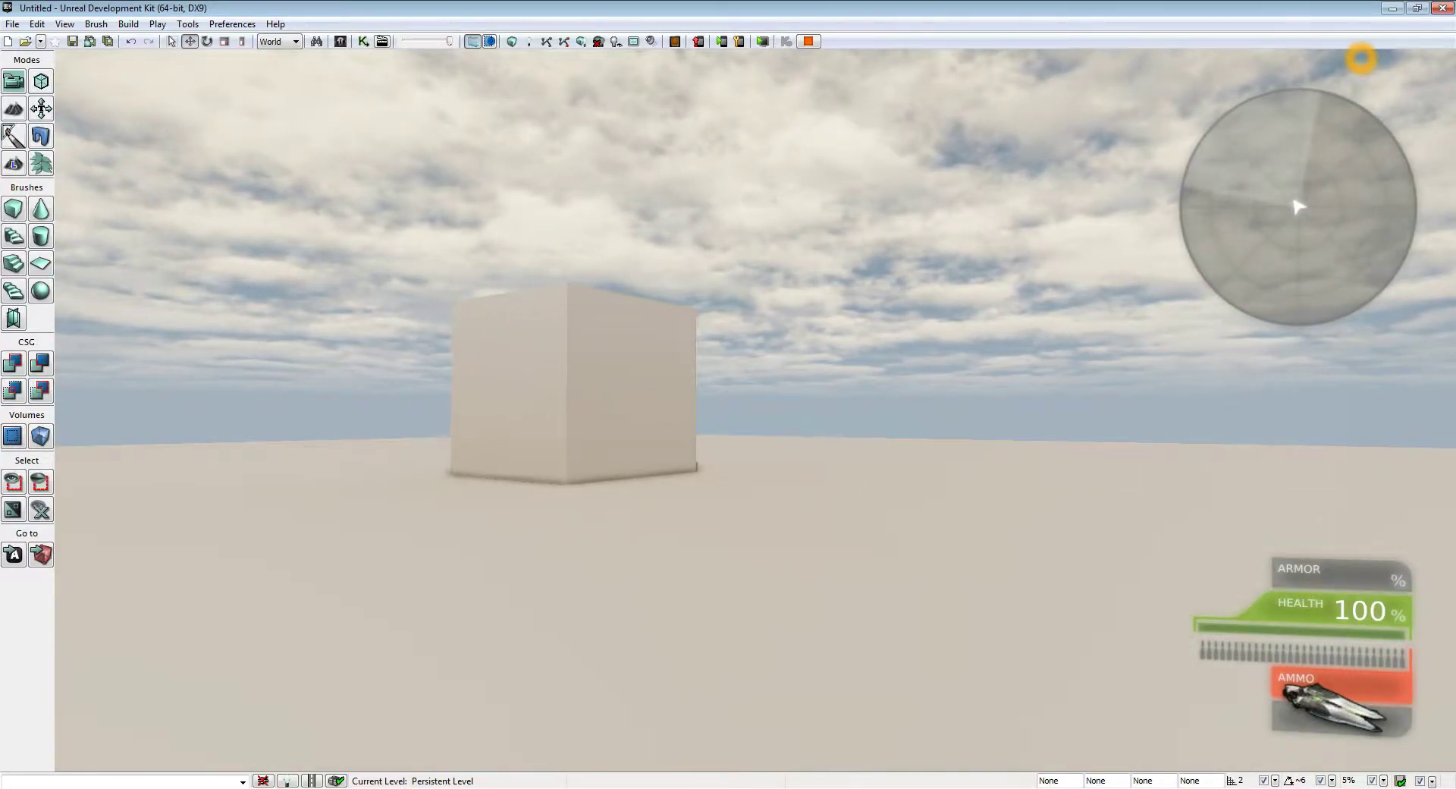
pyautogui.press('Escape')
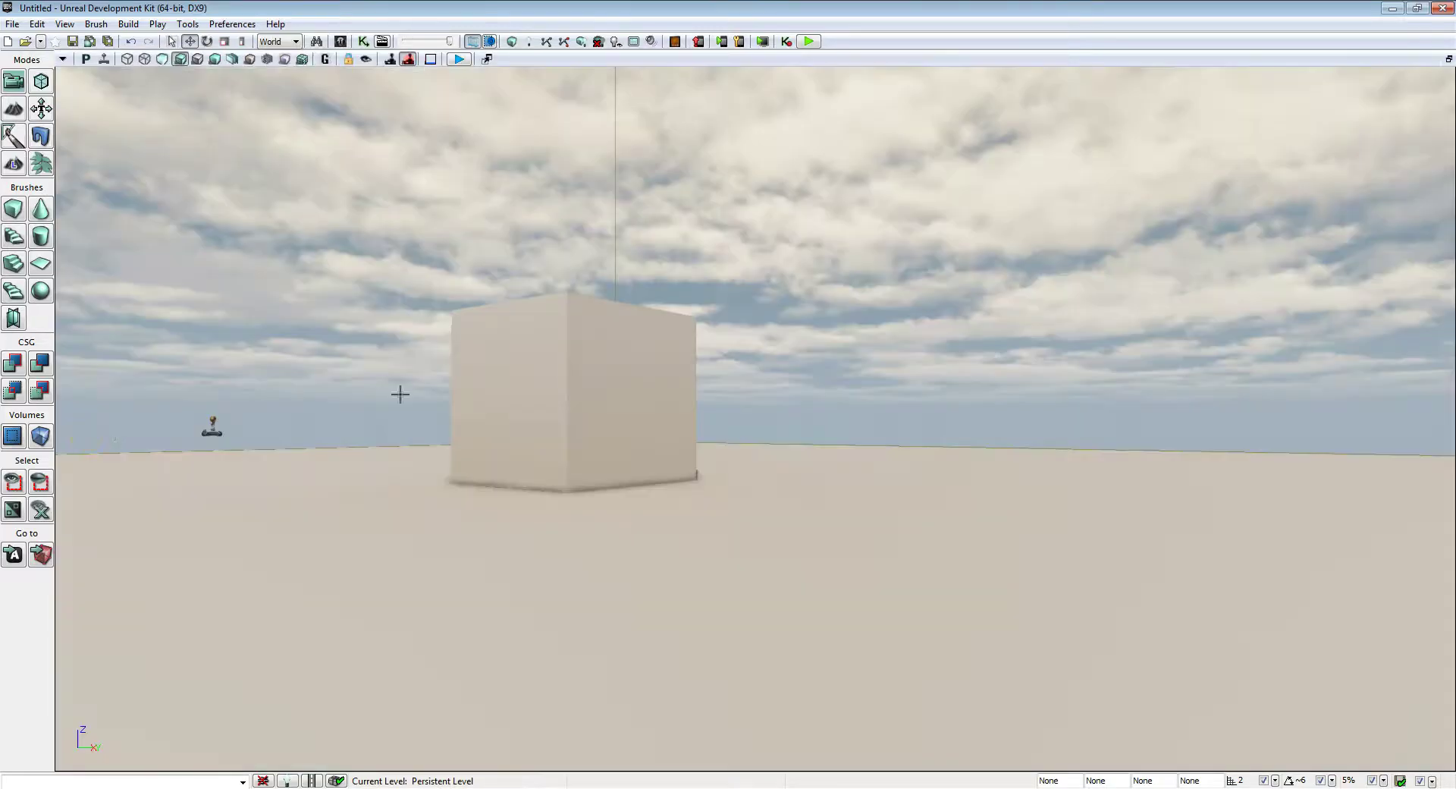
# - Disable No Default Inventory For Player in the world properties and close the properties window
pyautogui.moveTo(631, 343); pyautogui.dragTo(605, 492, button='right')
pyautogui.press('s')
pyautogui.click(75, 27)
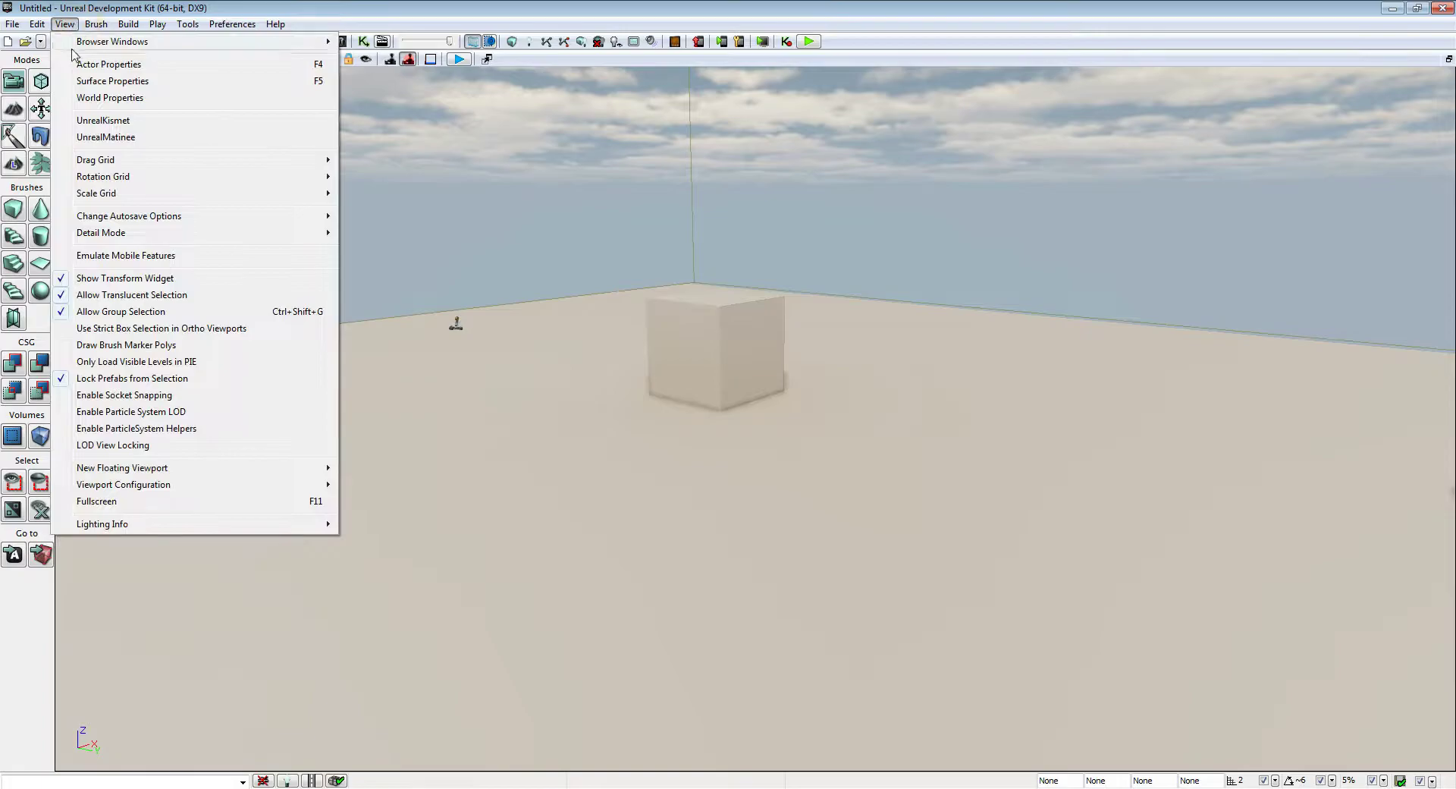
pyautogui.click(85, 100)
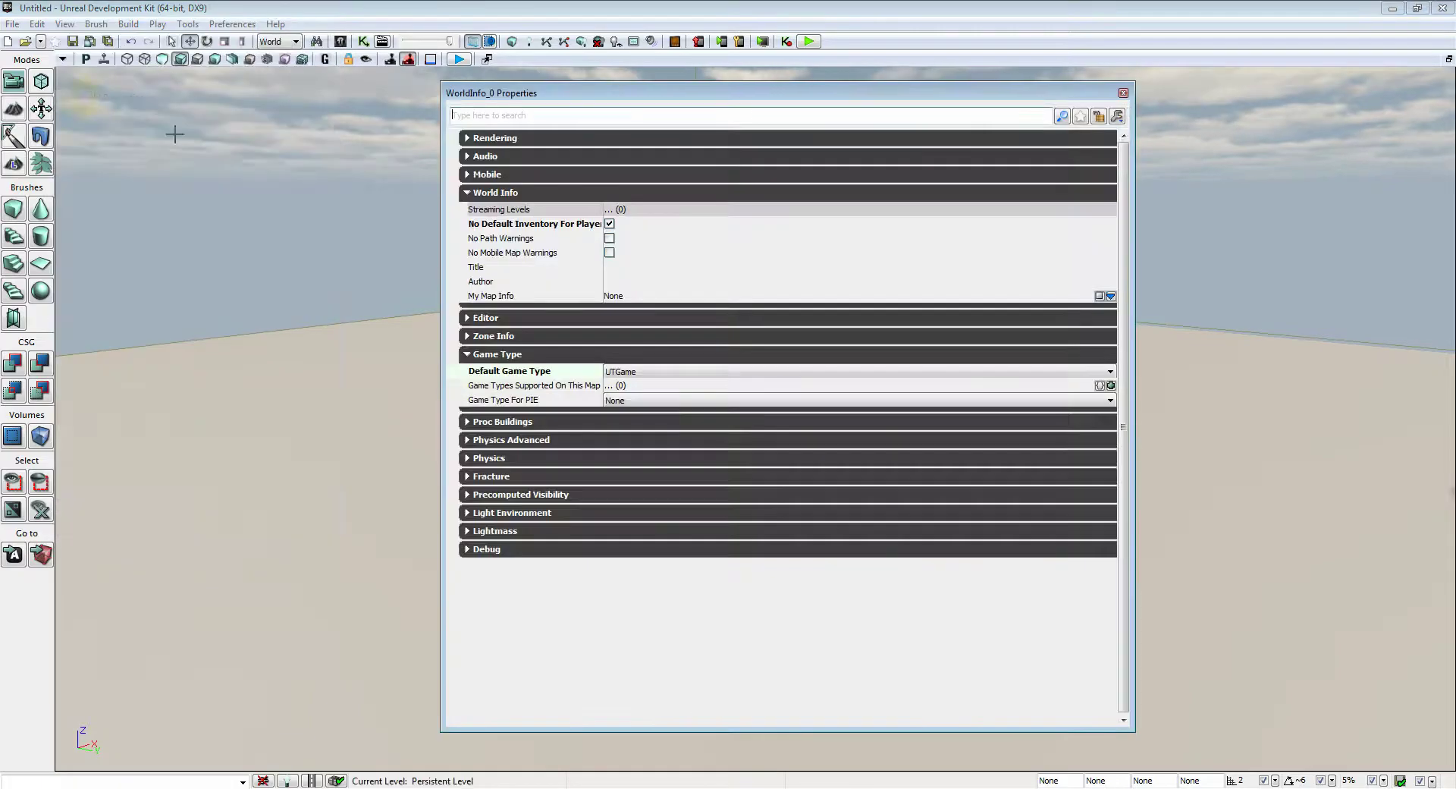
pyautogui.click(497, 224)
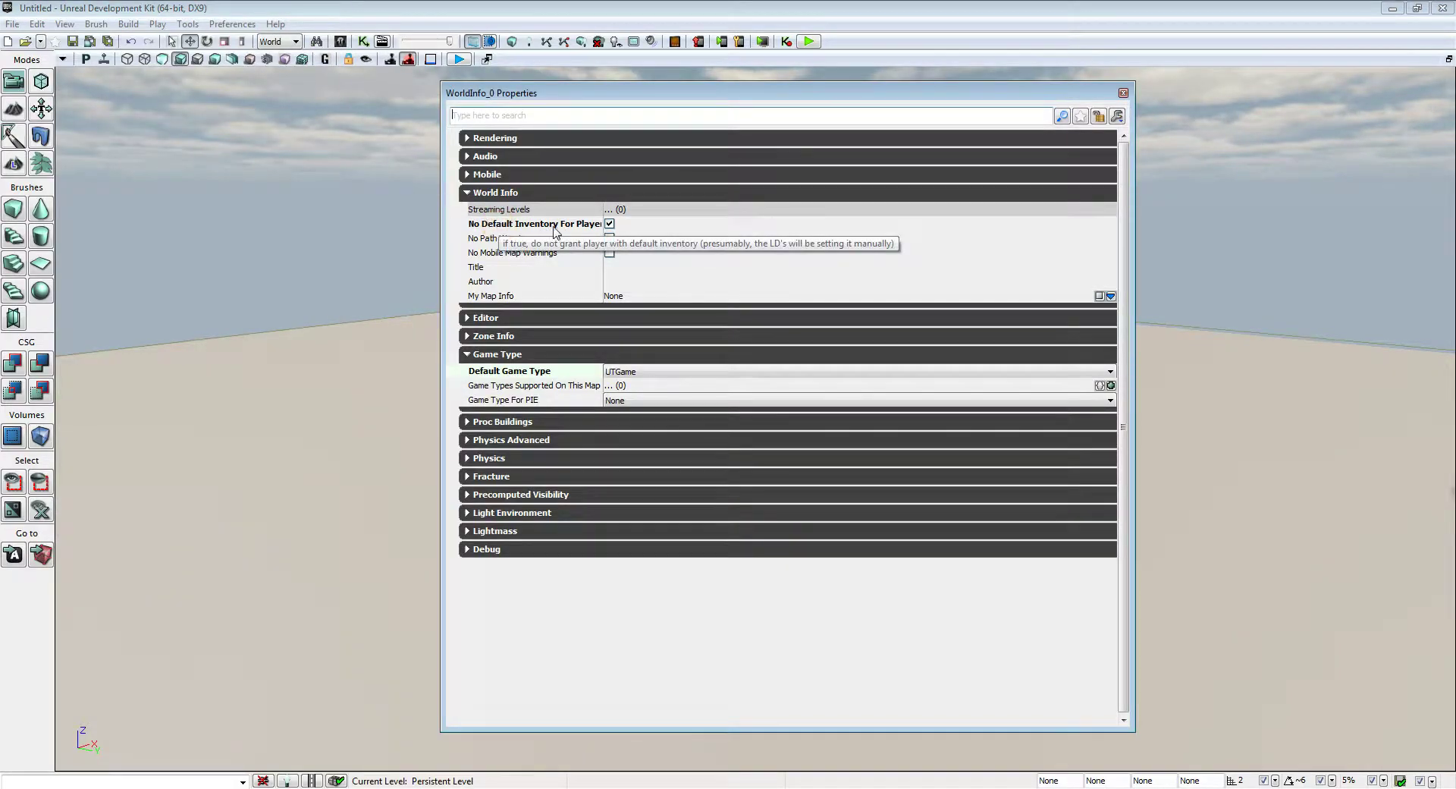
pyautogui.click(609, 224)
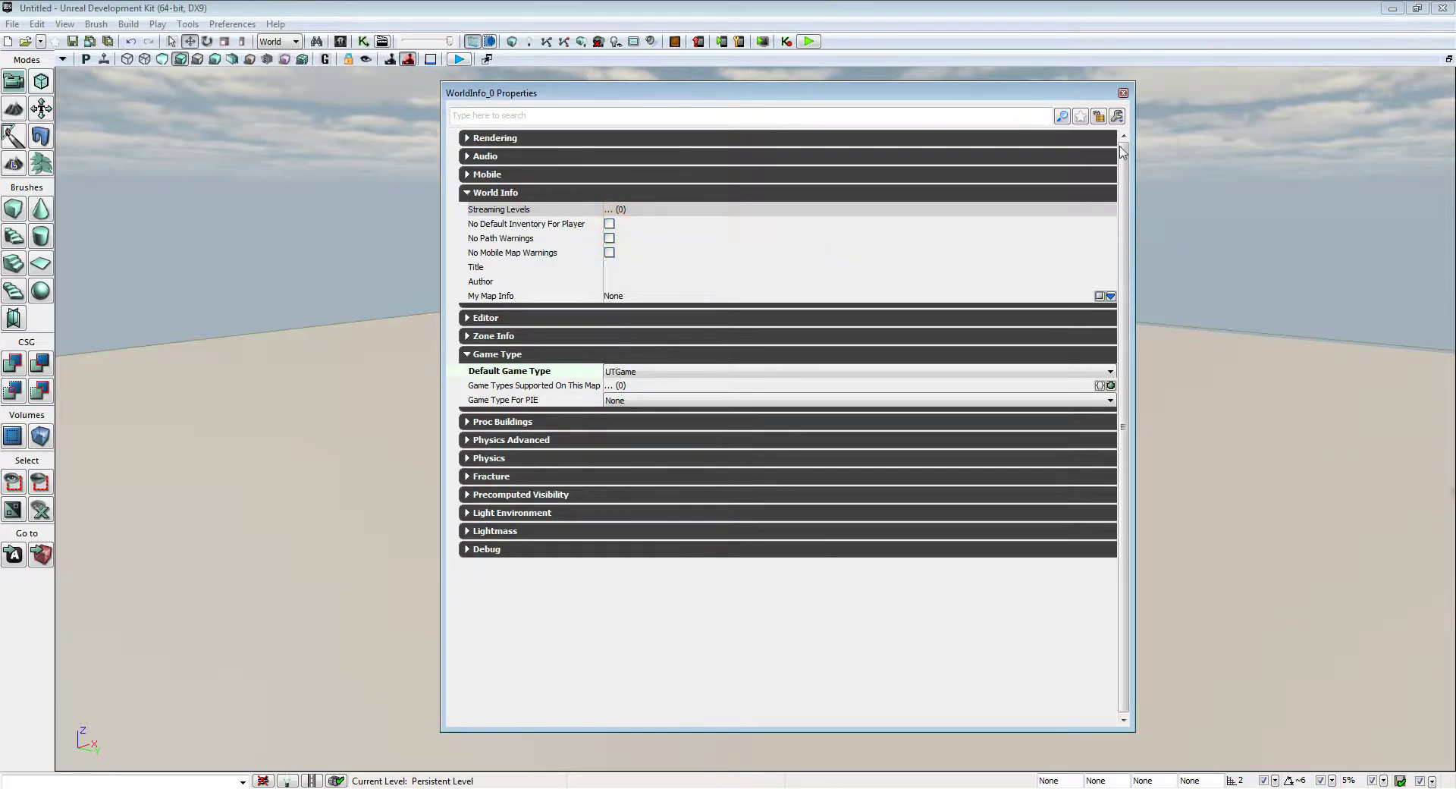
pyautogui.click(1123, 93)
# - Bring up the UnrealKismet window, add a Player Spawned event to the main sequence, and position it
pyautogui.moveTo(1455, 33); pyautogui.dragTo(857, 74)
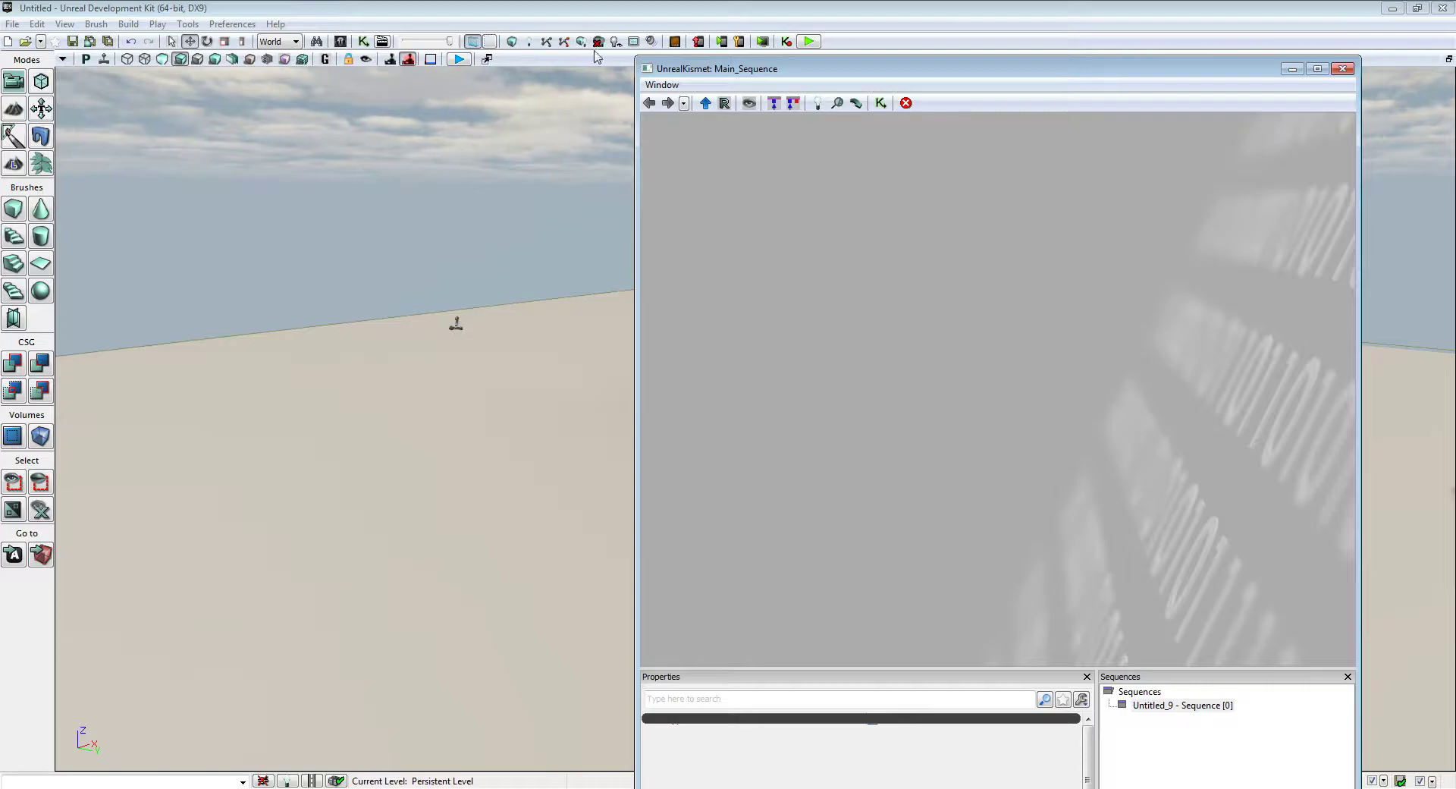
pyautogui.moveTo(948, 72); pyautogui.dragTo(1029, 118)
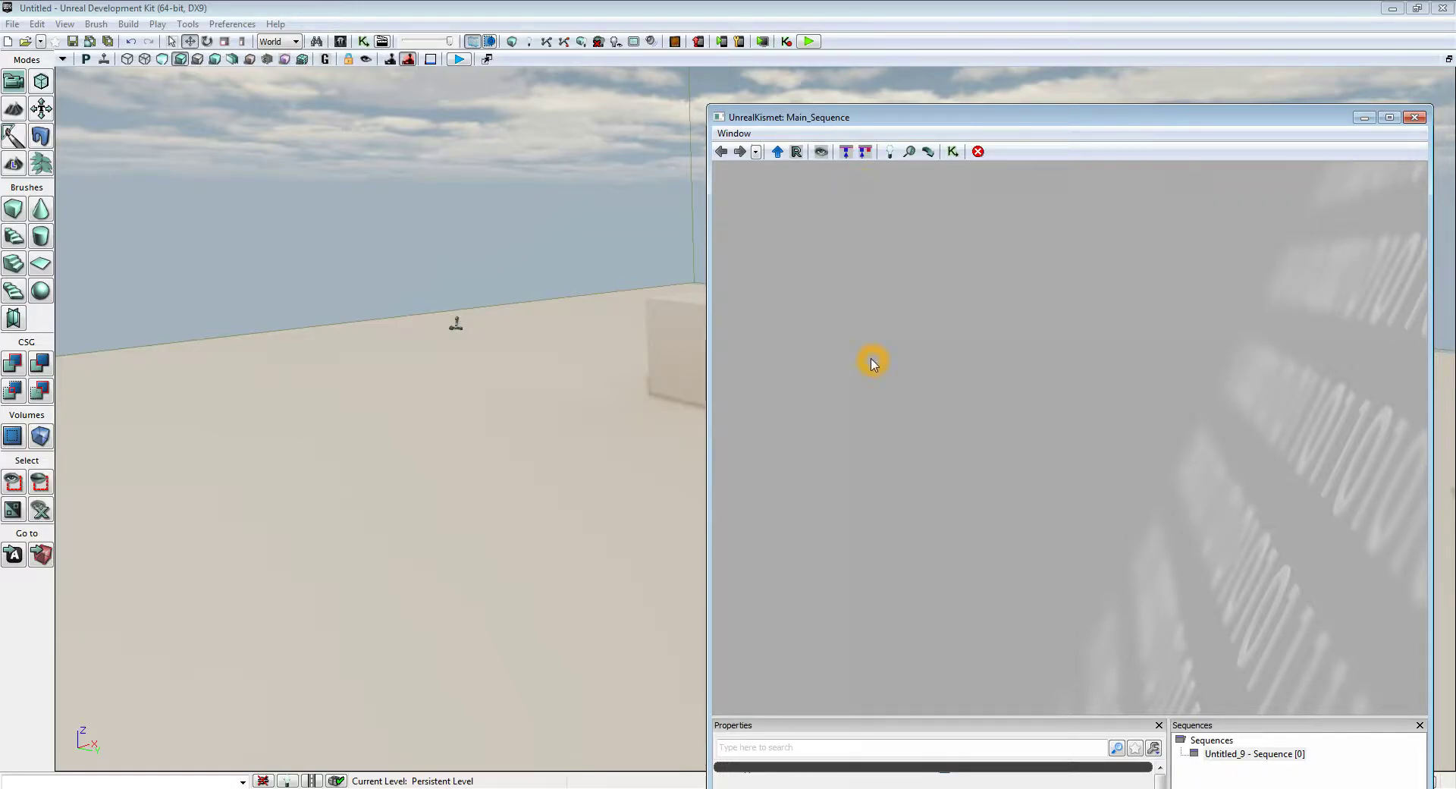
pyautogui.rightClick(854, 416)
pyautogui.moveTo(881, 474)
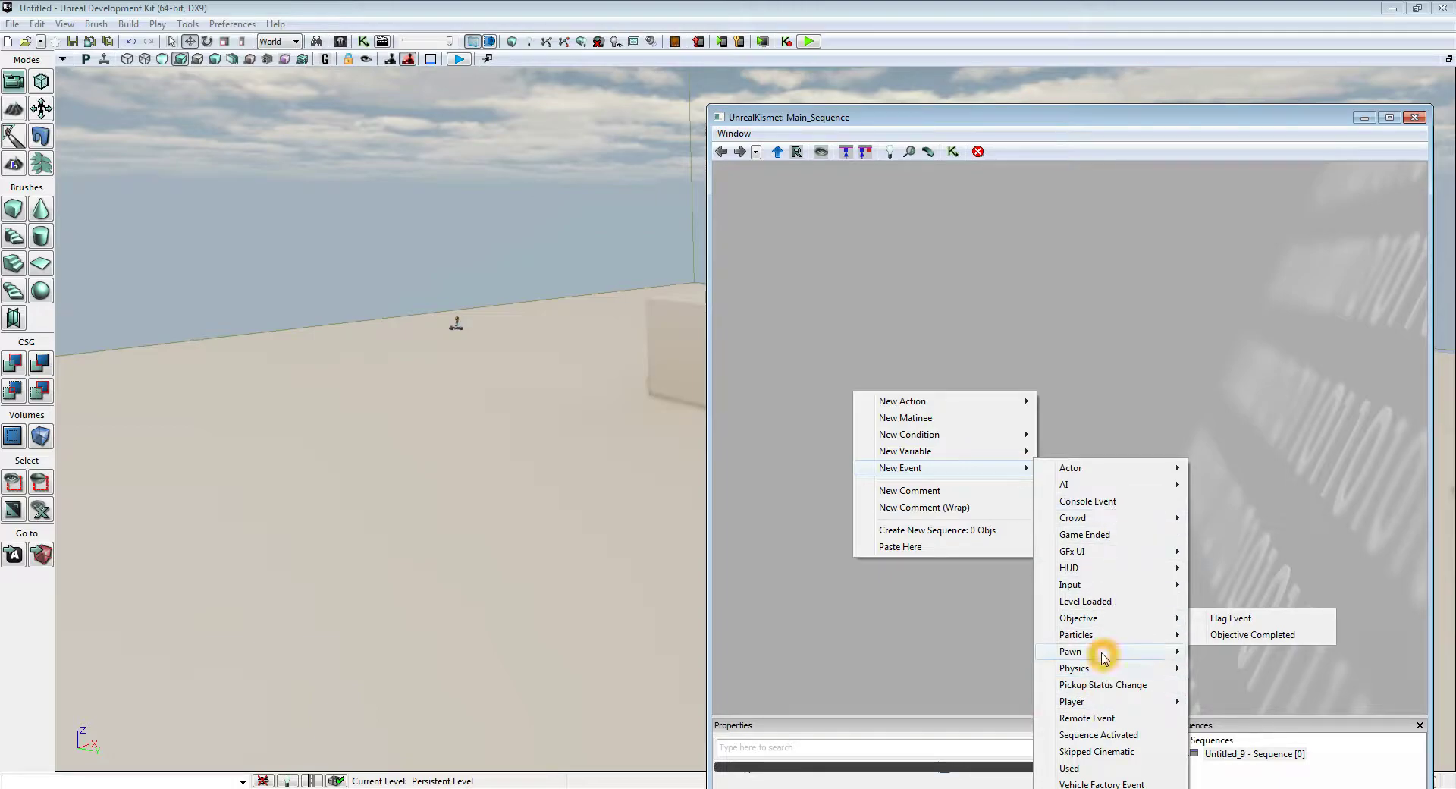
pyautogui.moveTo(1119, 657)
pyautogui.moveTo(1126, 701)
pyautogui.click(1218, 702)
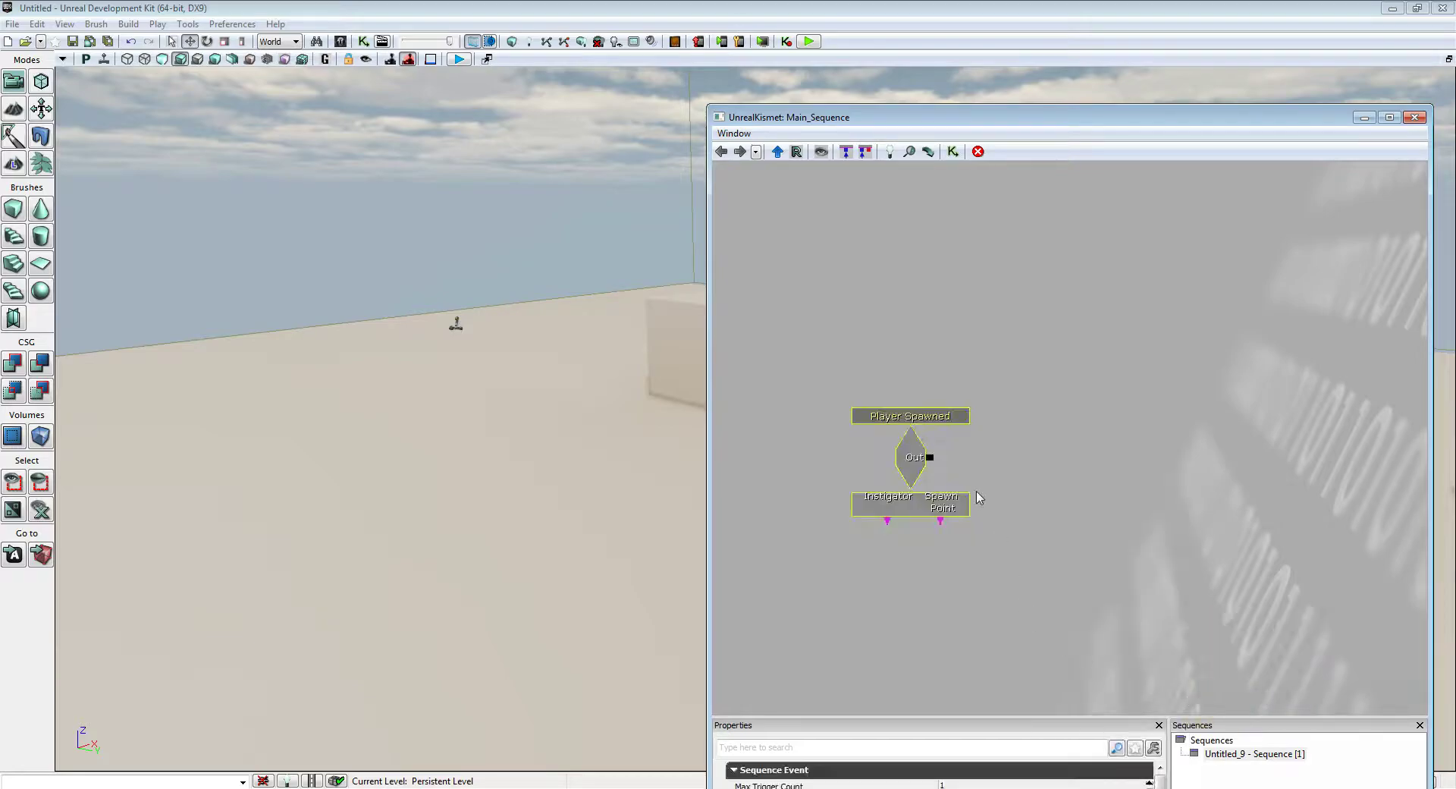
pyautogui.keyDown('ctrl'); pyautogui.moveTo(910, 452); pyautogui.dragTo(868, 428); pyautogui.keyUp('ctrl')
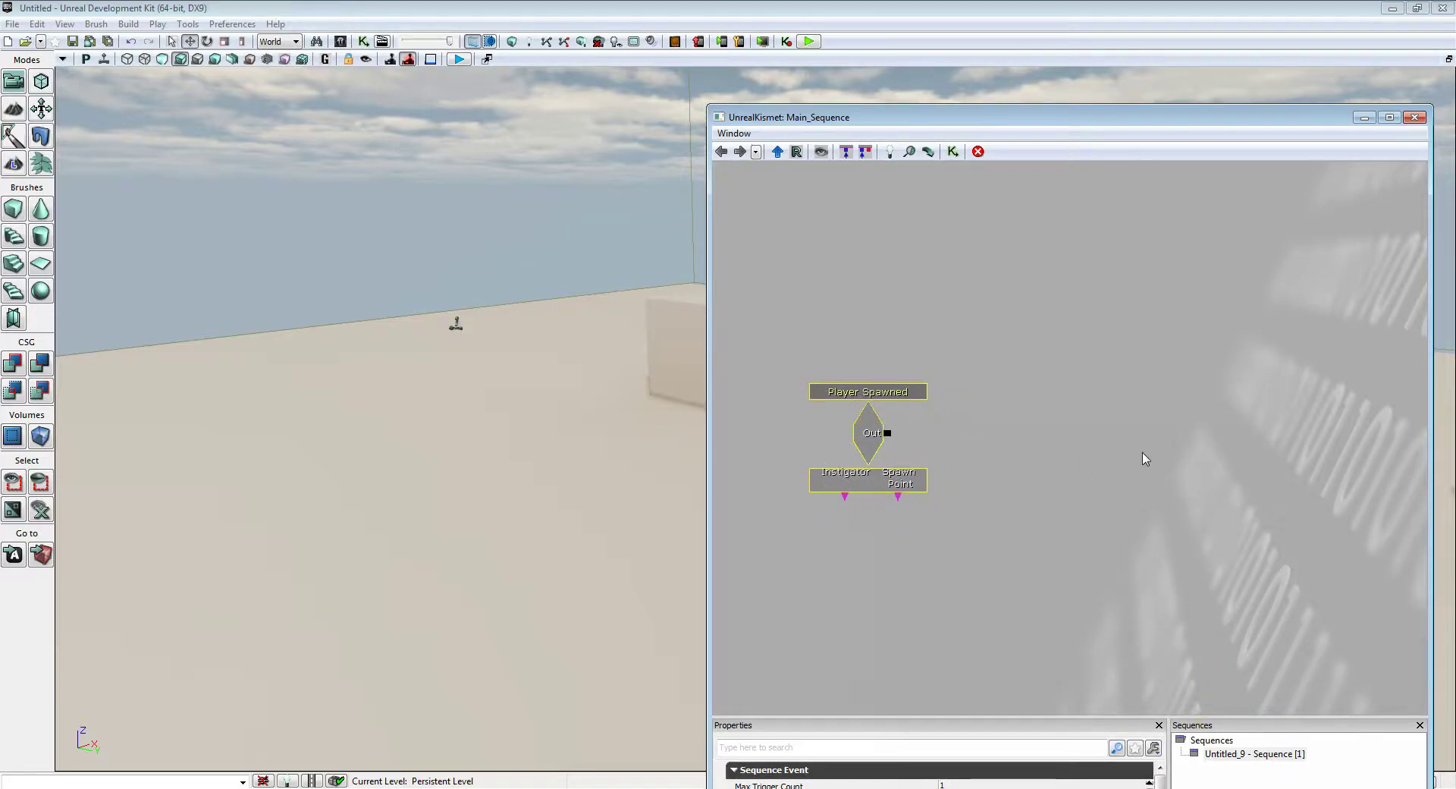
# - Add a Give Inventory action beside the Player Spawned event and connect the event's Out to the action's In
pyautogui.rightClick(1139, 427)
pyautogui.moveTo(1183, 416)
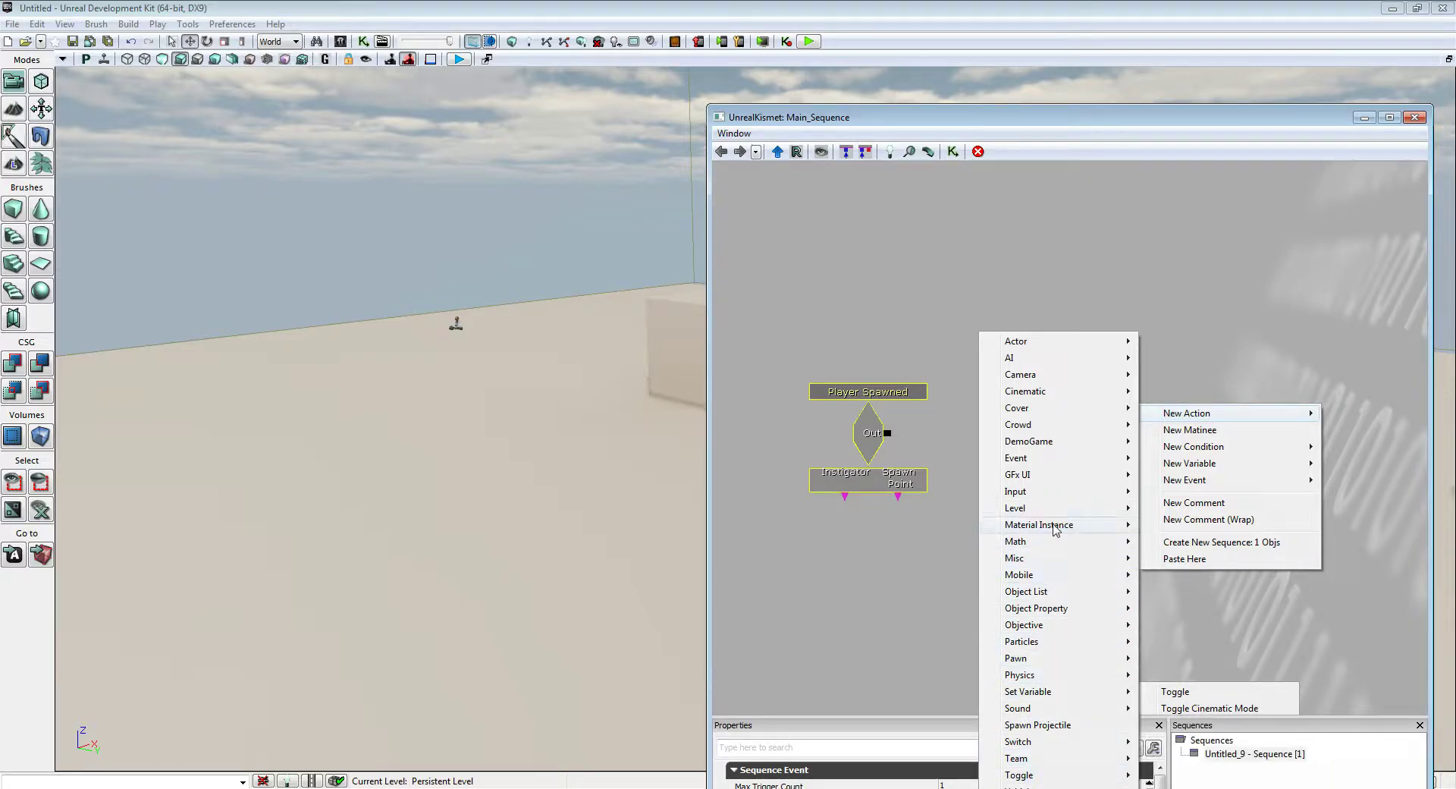
pyautogui.moveTo(1115, 659)
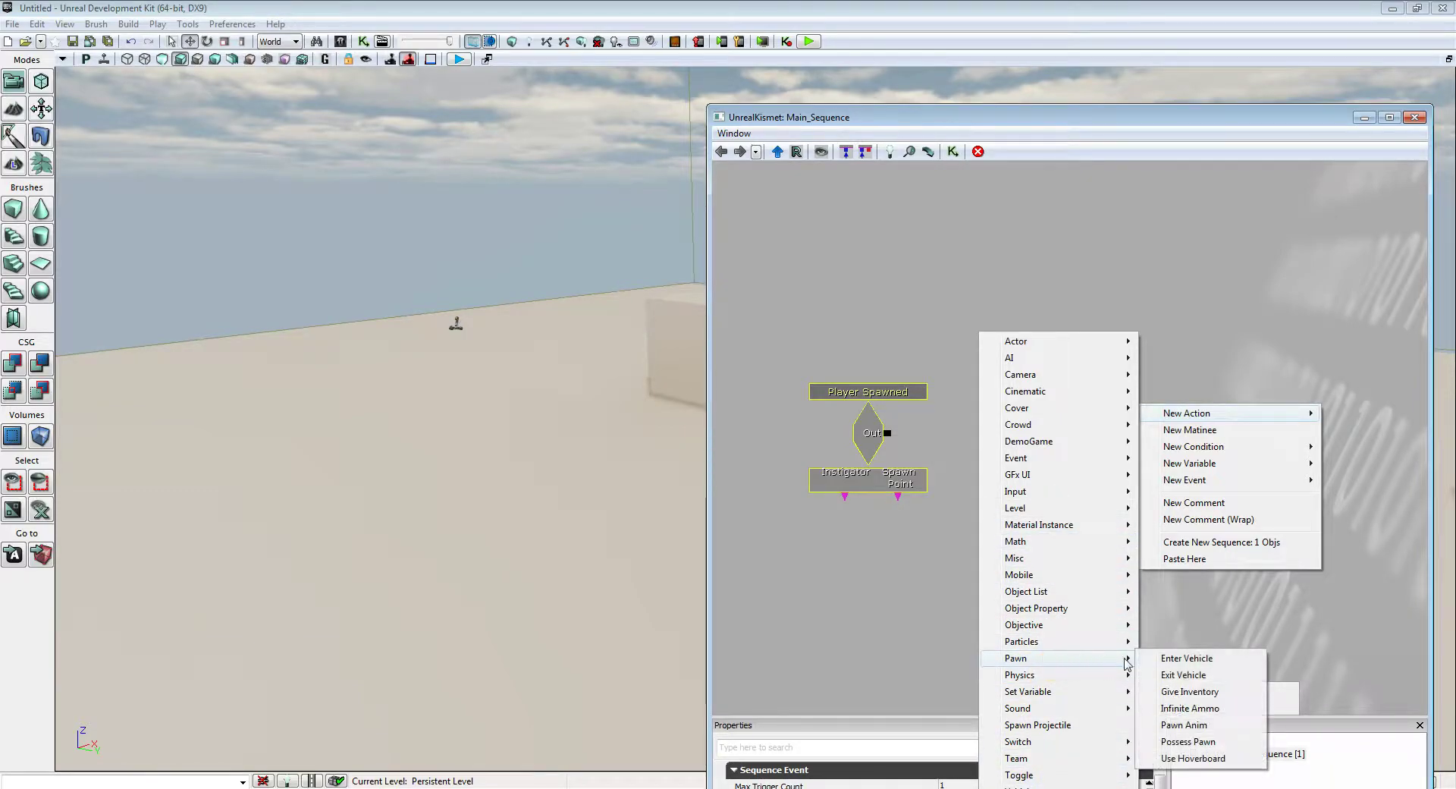
pyautogui.click(1189, 691)
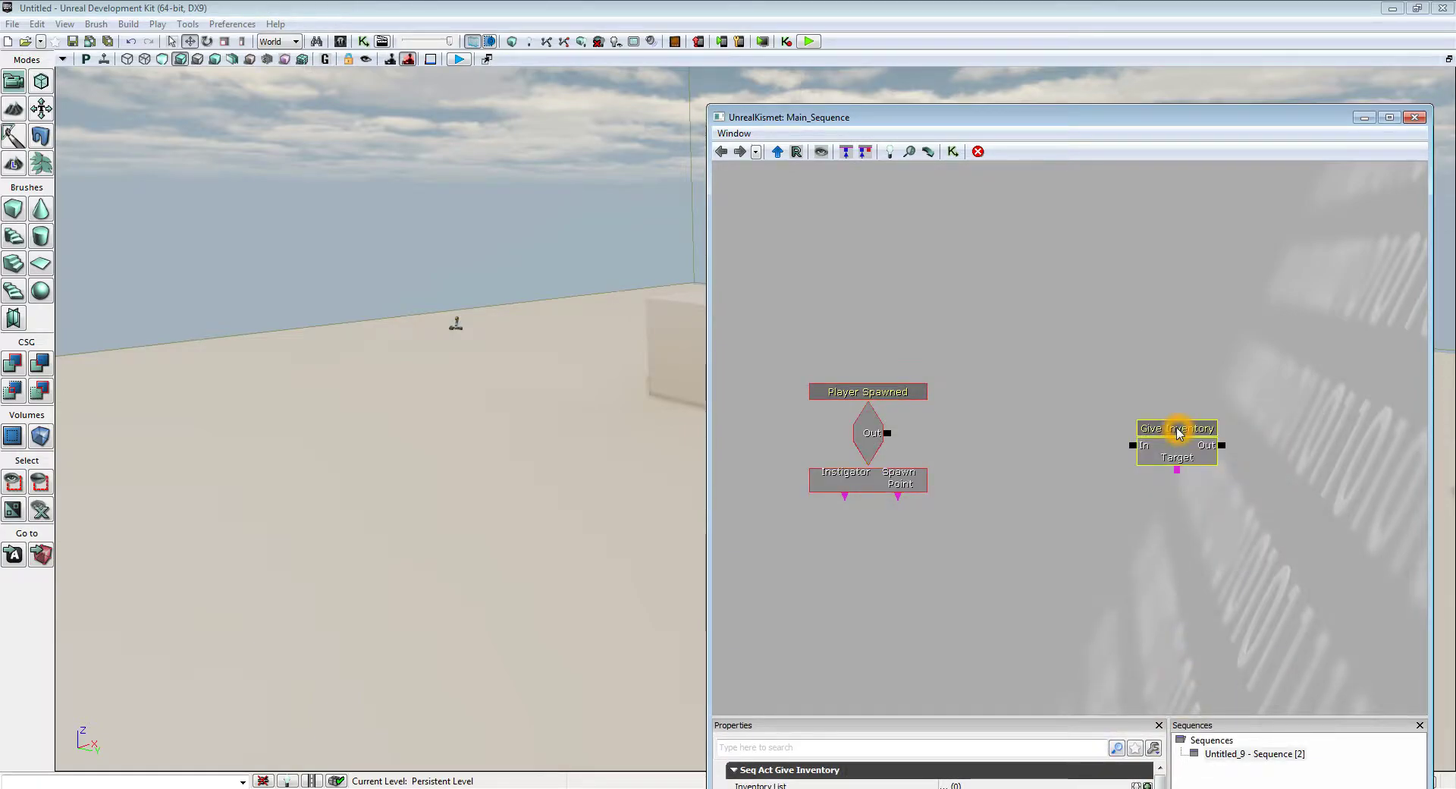
pyautogui.moveTo(1177, 448); pyautogui.dragTo(1147, 449)
pyautogui.moveTo(888, 433); pyautogui.dragTo(1105, 449)
pyautogui.click(1129, 448)
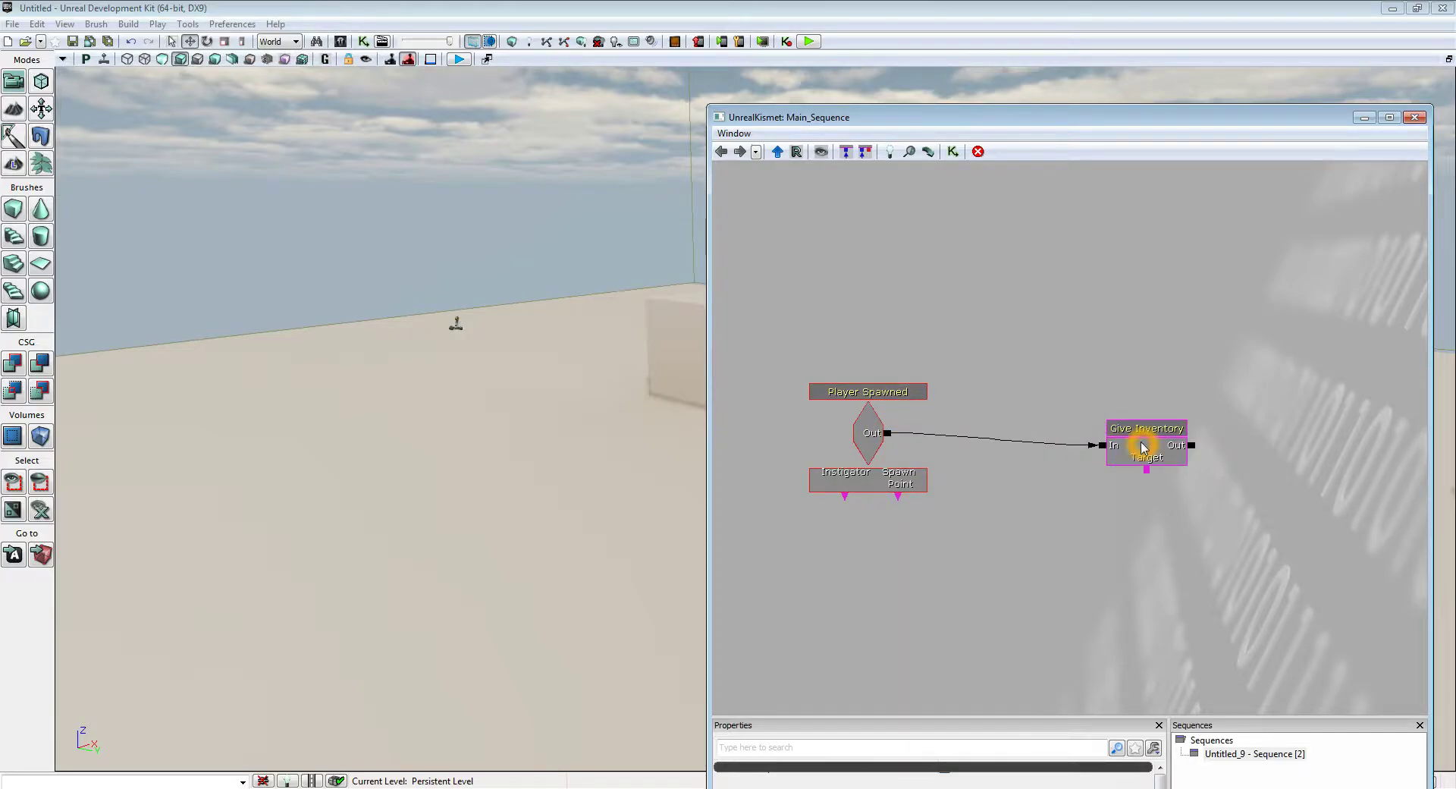
# - Enable Clear Existing and Force Replace for the Give Inventory action, leaving its Inventory List empty
pyautogui.moveTo(1076, 123); pyautogui.dragTo(975, 28)
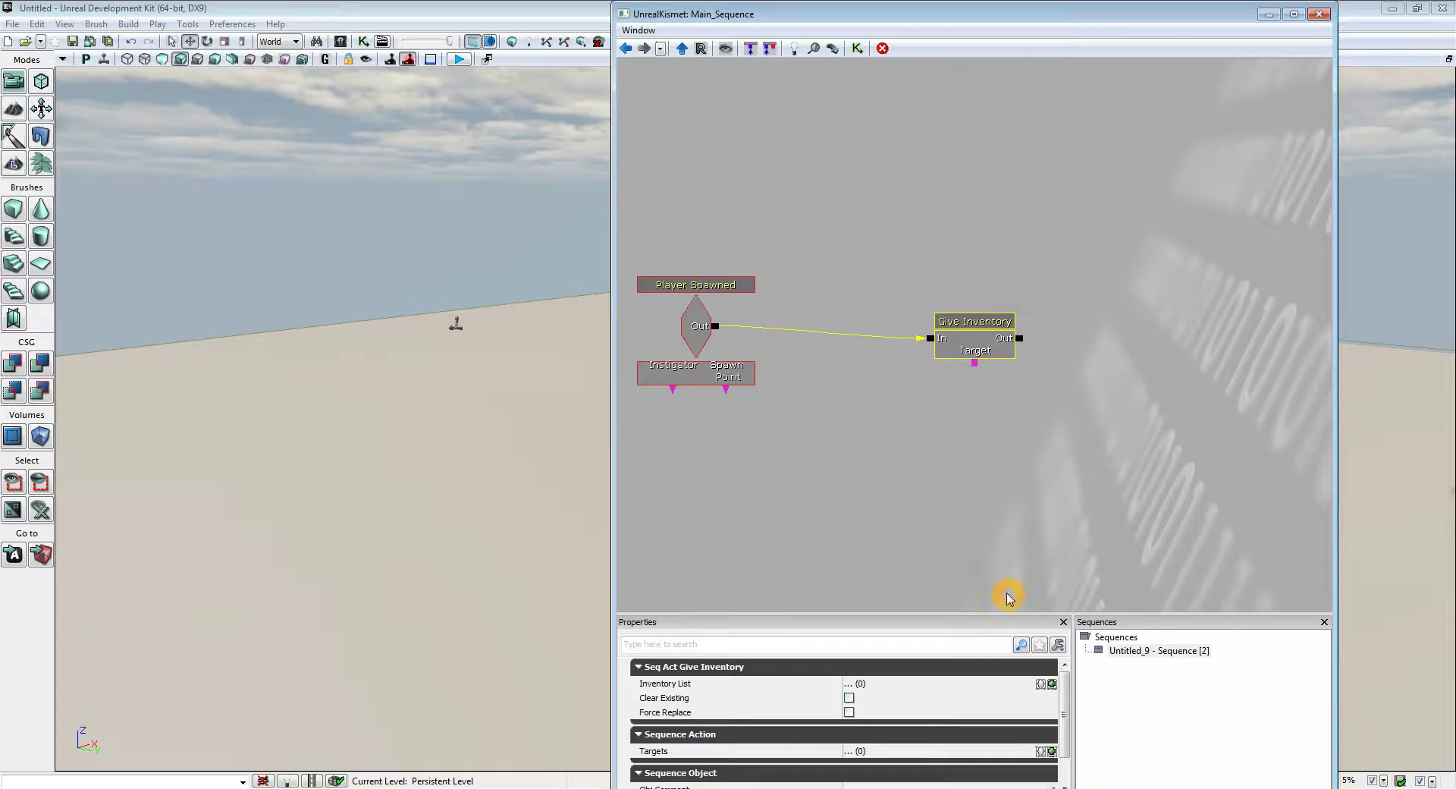
pyautogui.moveTo(1065, 688); pyautogui.dragTo(1062, 732)
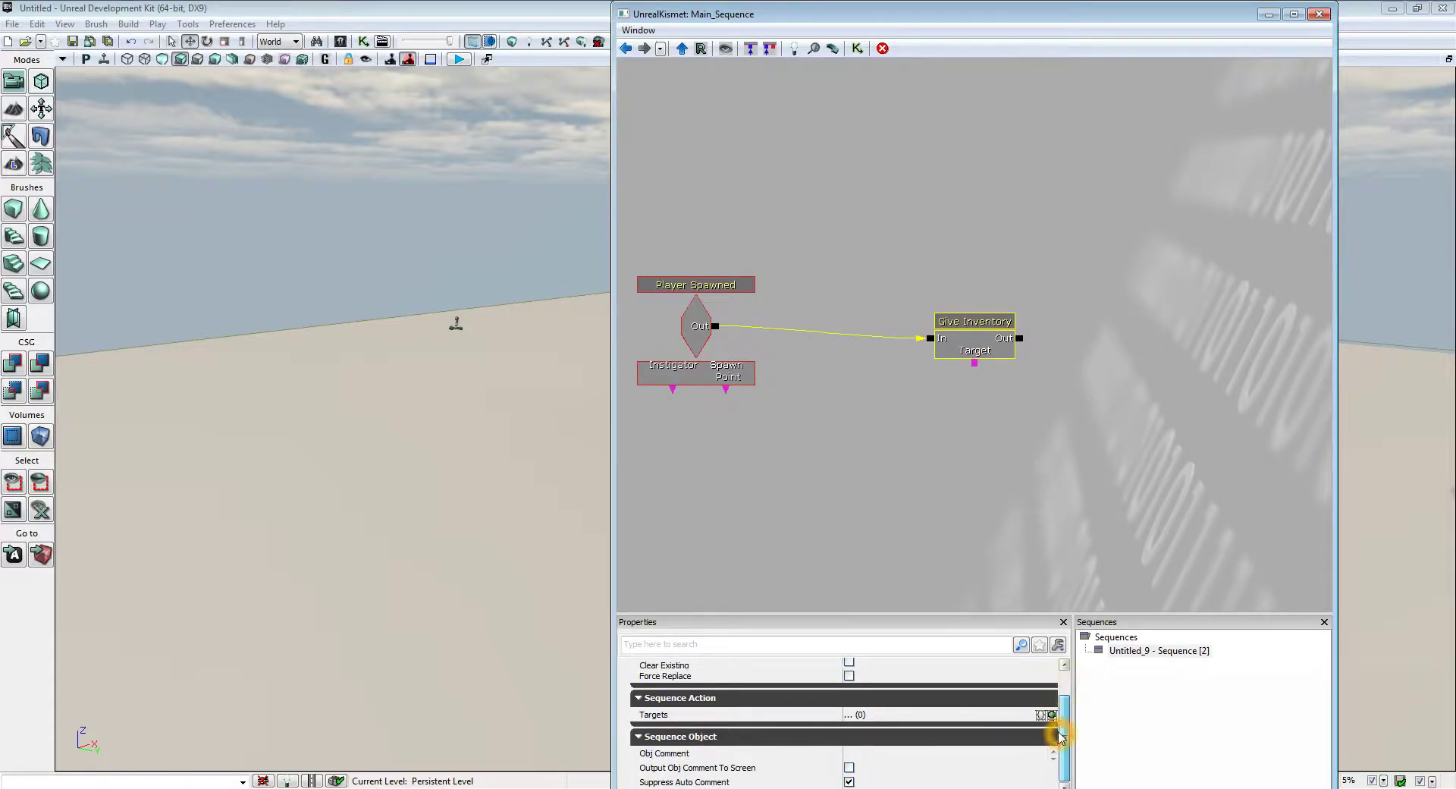
pyautogui.moveTo(1012, 763); pyautogui.dragTo(1043, 758)
pyautogui.click(848, 774)
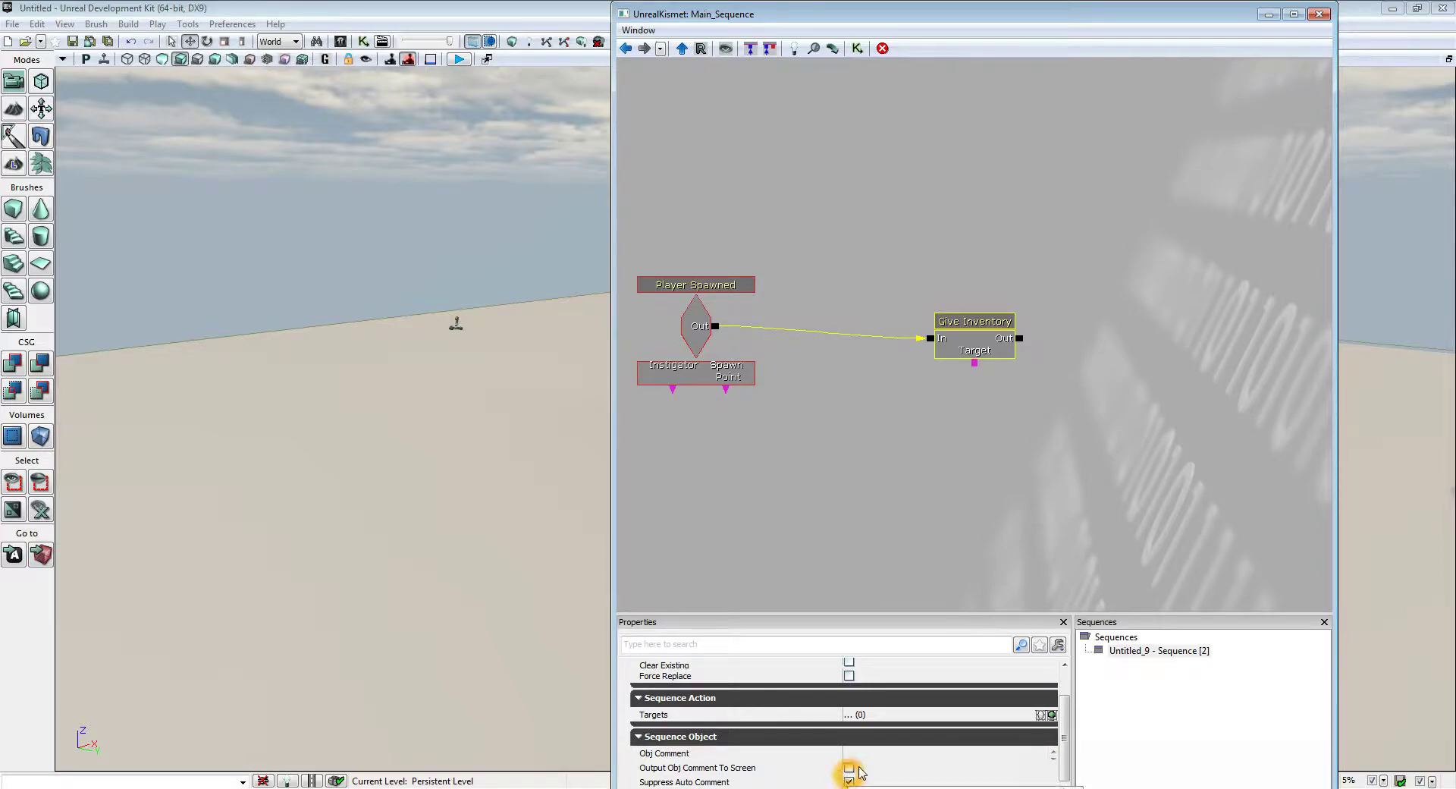
pyautogui.moveTo(1064, 733); pyautogui.dragTo(1064, 705)
pyautogui.click(848, 698)
pyautogui.click(848, 712)
pyautogui.click(1054, 708)
pyautogui.scroll(-1, 1063, 696)
pyautogui.click(848, 677)
pyautogui.moveTo(1065, 732); pyautogui.dragTo(1078, 657)
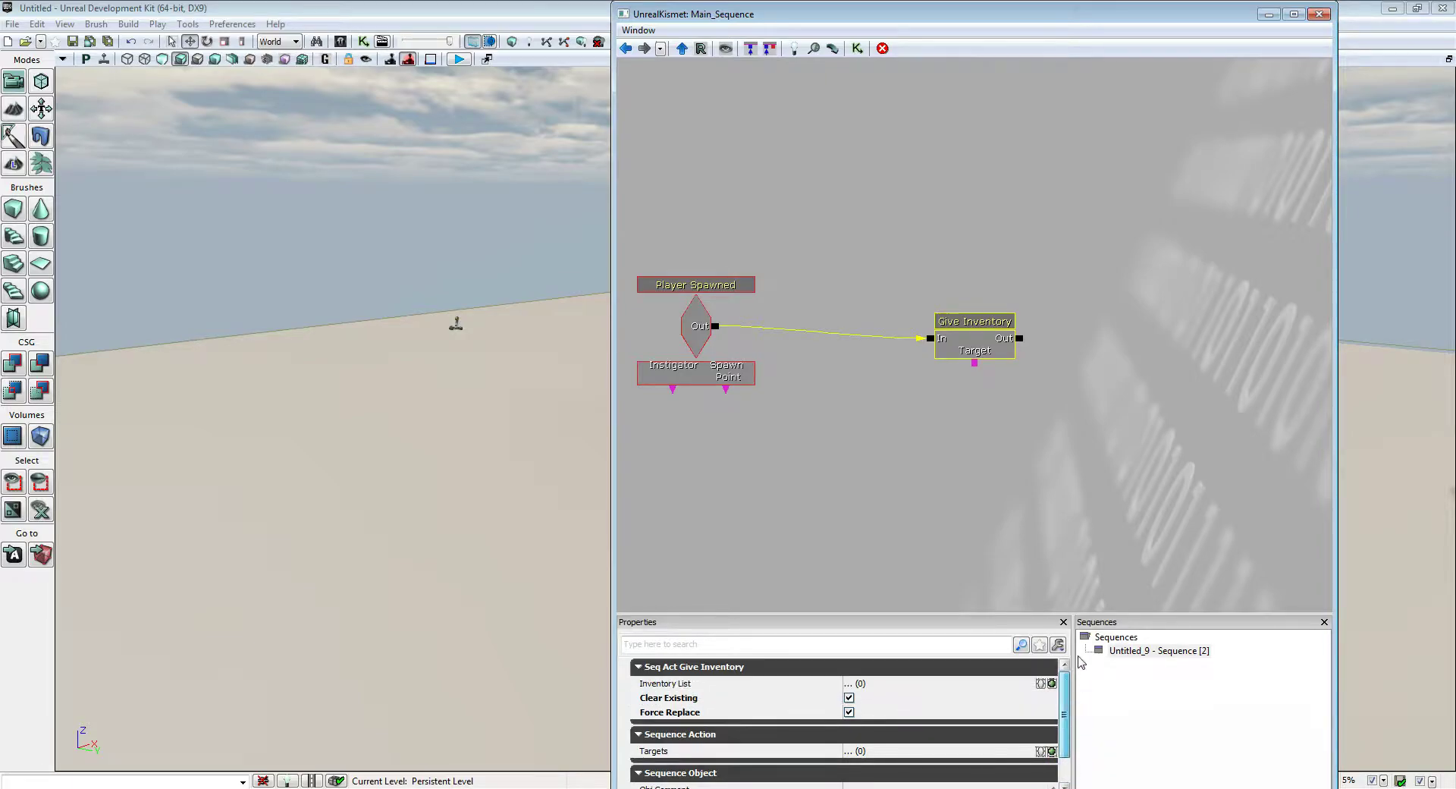
# - Move the Kismet window out of the way, play-test the level to check the player's weapon, and end the session
pyautogui.moveTo(1228, 12); pyautogui.dragTo(1455, 1)
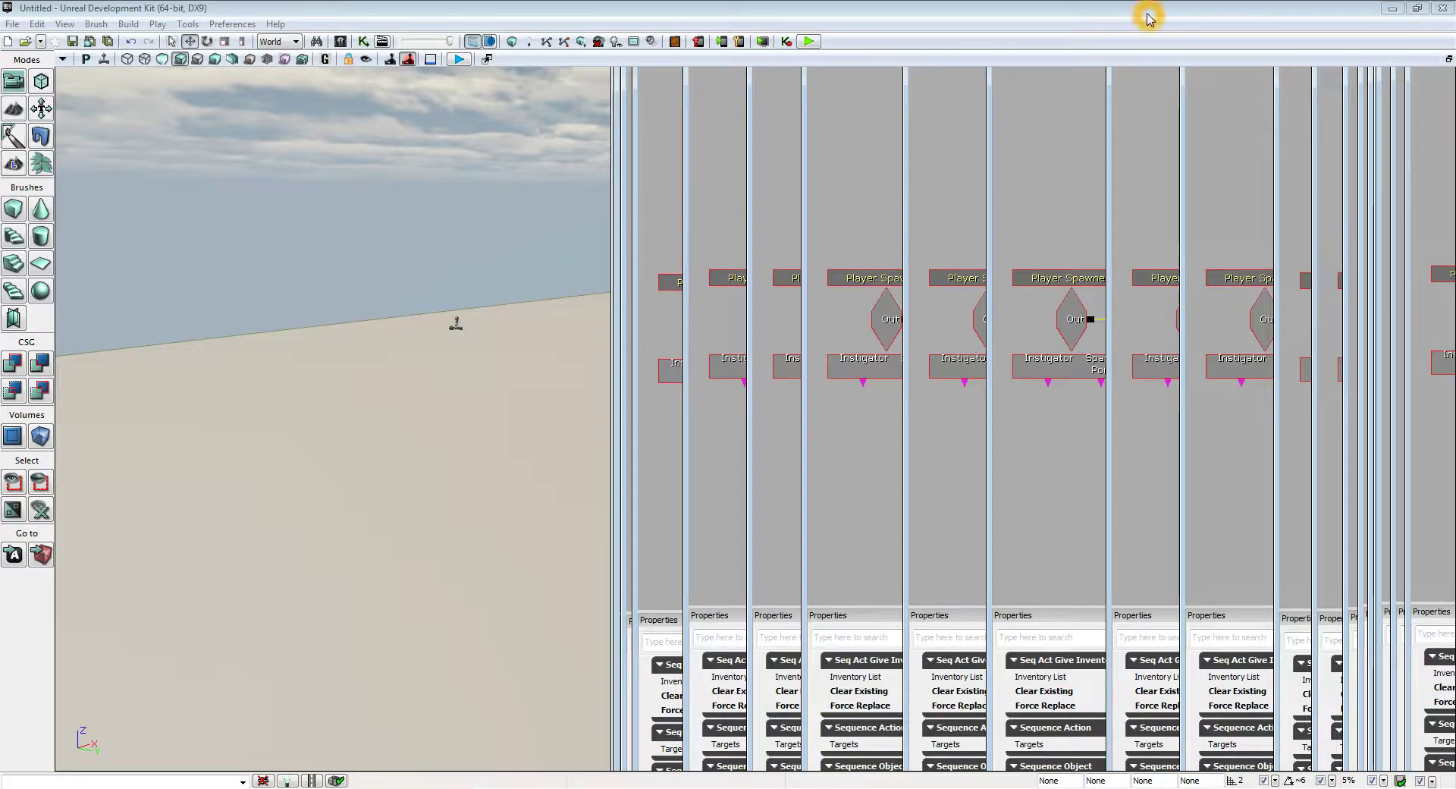
pyautogui.click(682, 10)
pyautogui.moveTo(900, 335); pyautogui.dragTo(882, 304, button='right')
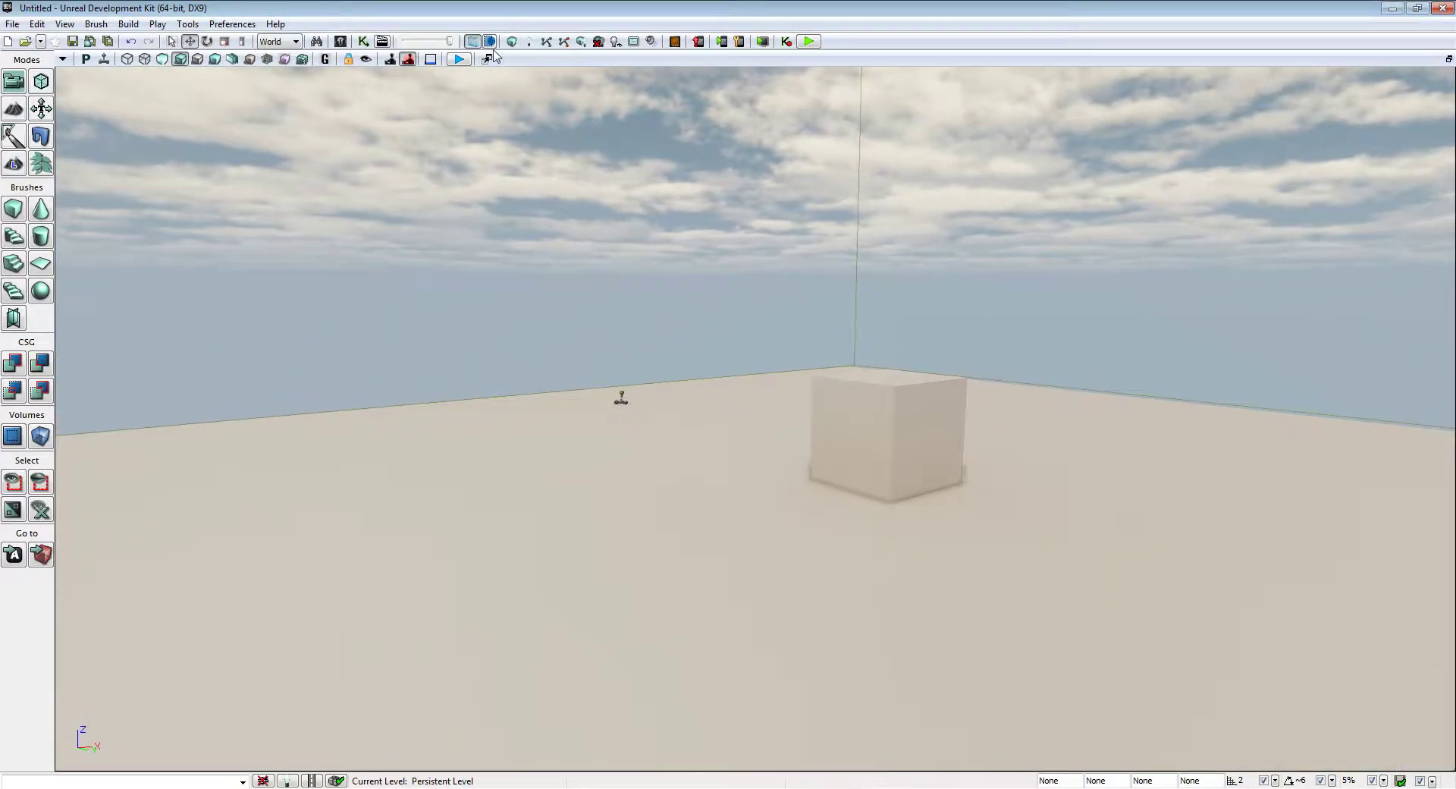
pyautogui.click(462, 59)
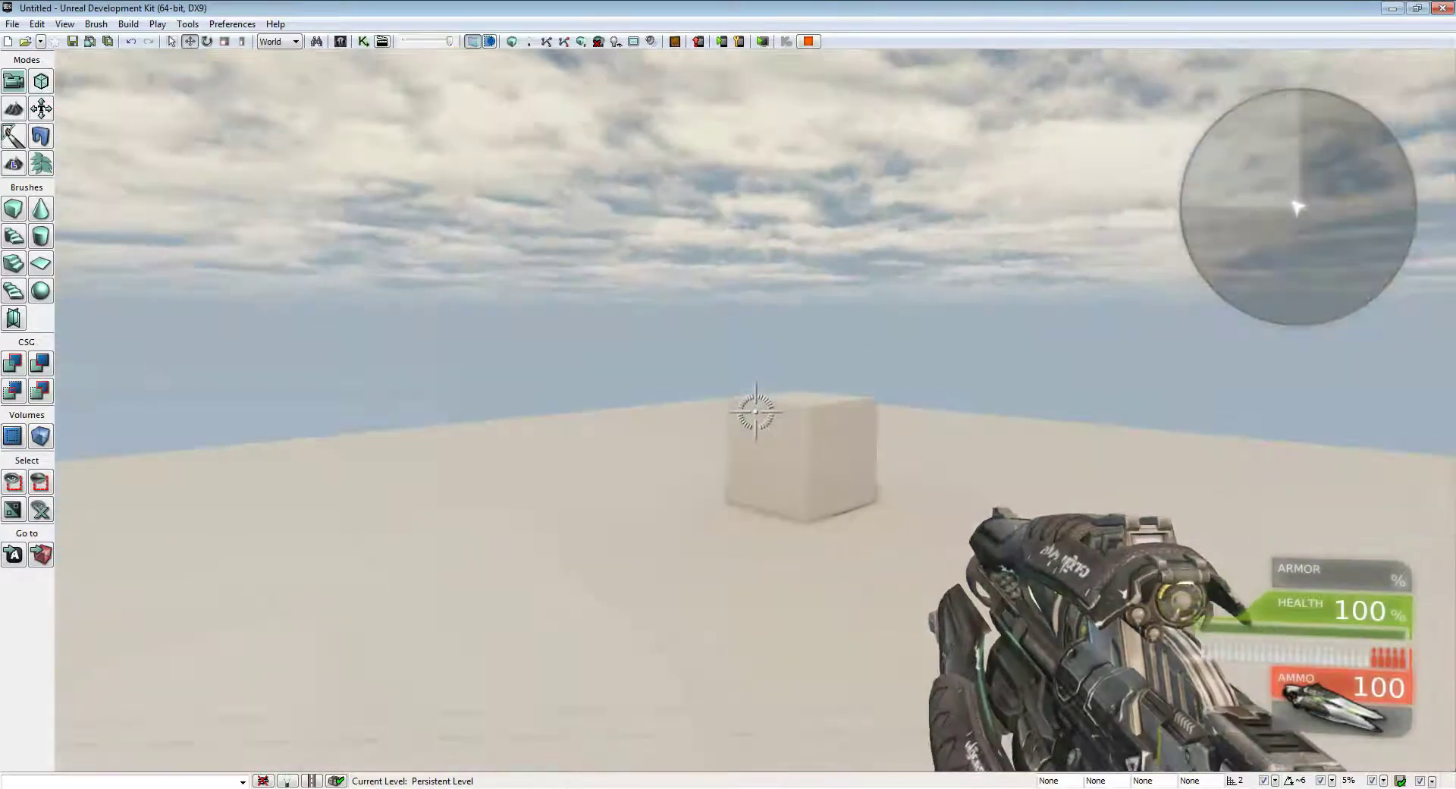
pyautogui.press('Escape')
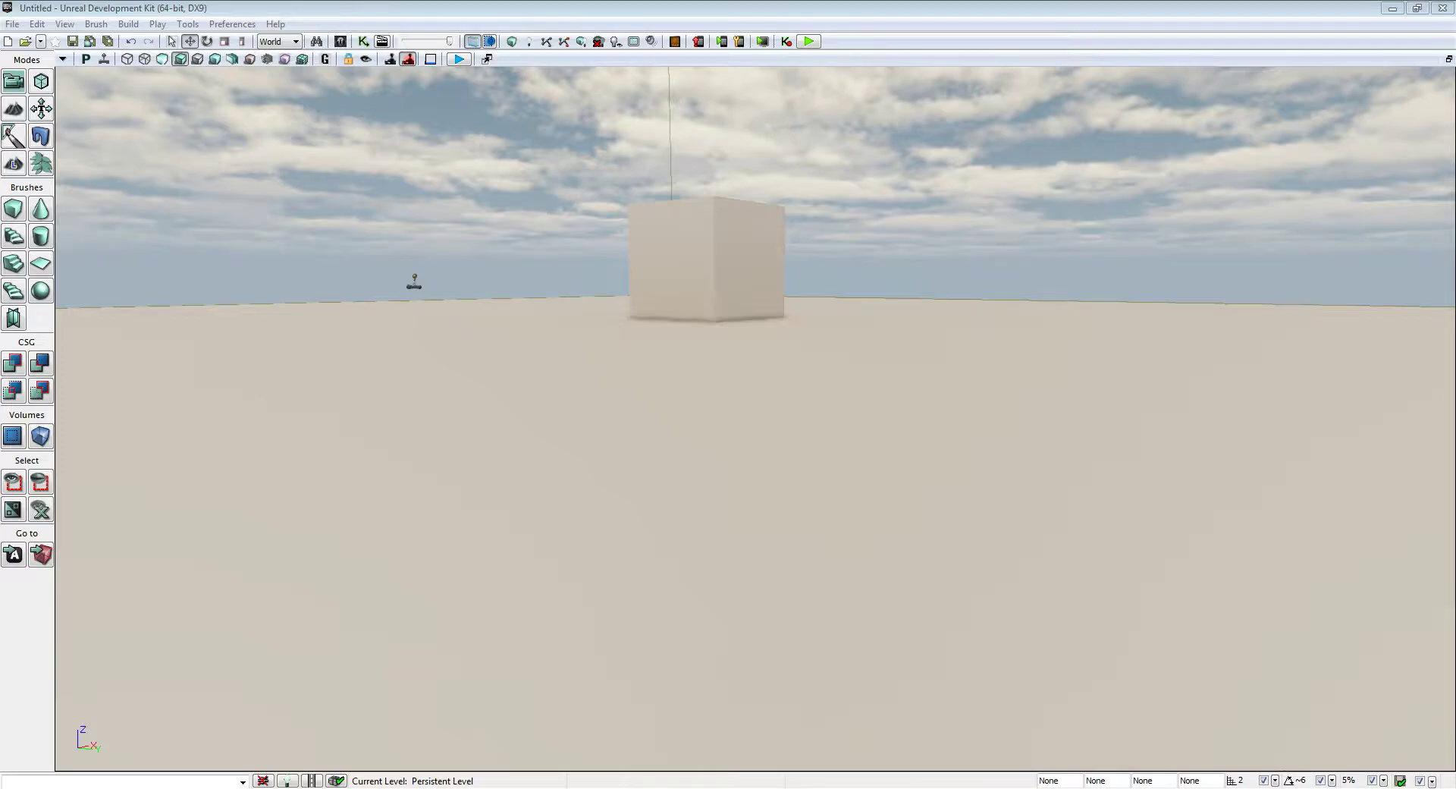
# - Bring the Kismet window back into view and add a Player variable below the Give Inventory action
pyautogui.moveTo(1455, 20); pyautogui.dragTo(539, 20)
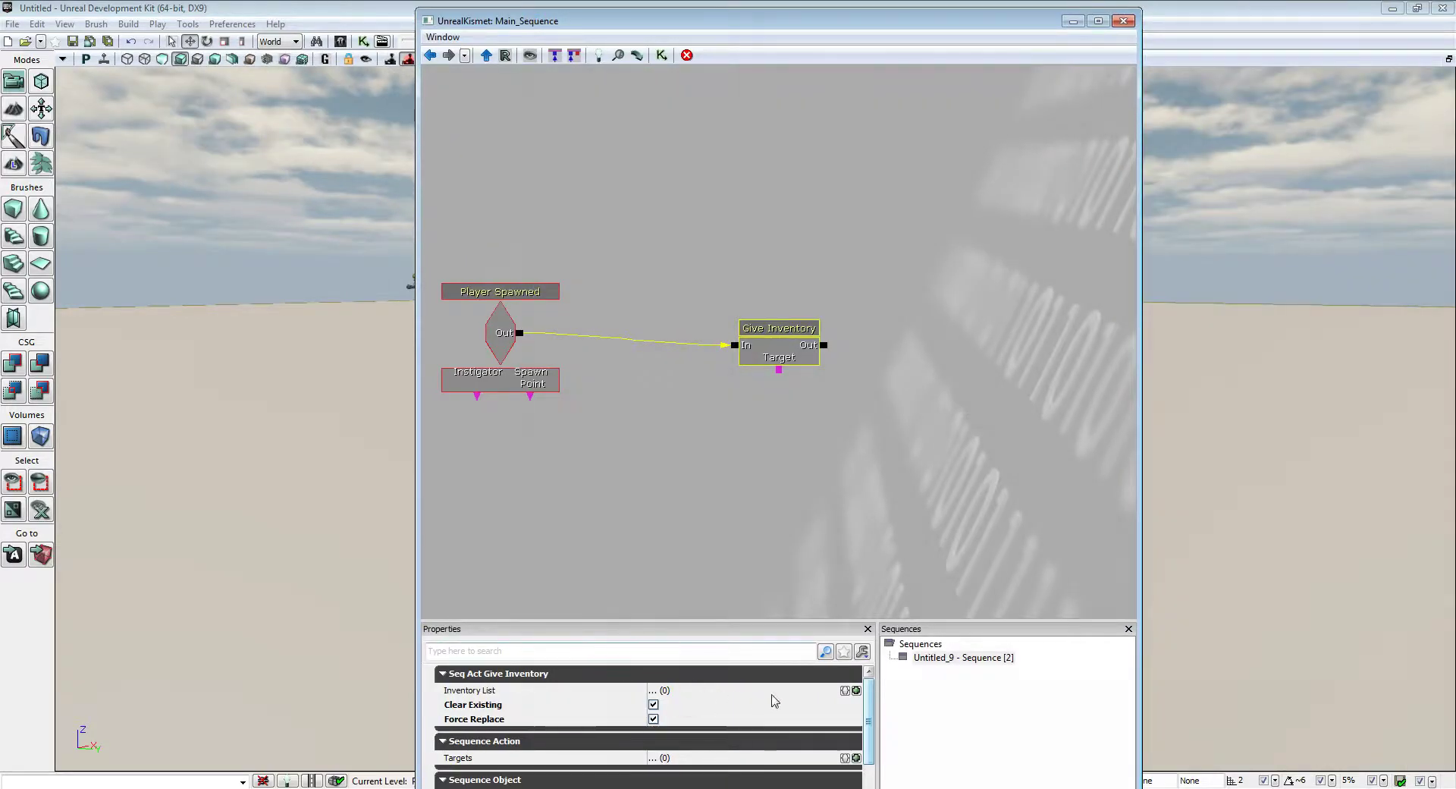
pyautogui.moveTo(864, 691); pyautogui.dragTo(869, 729)
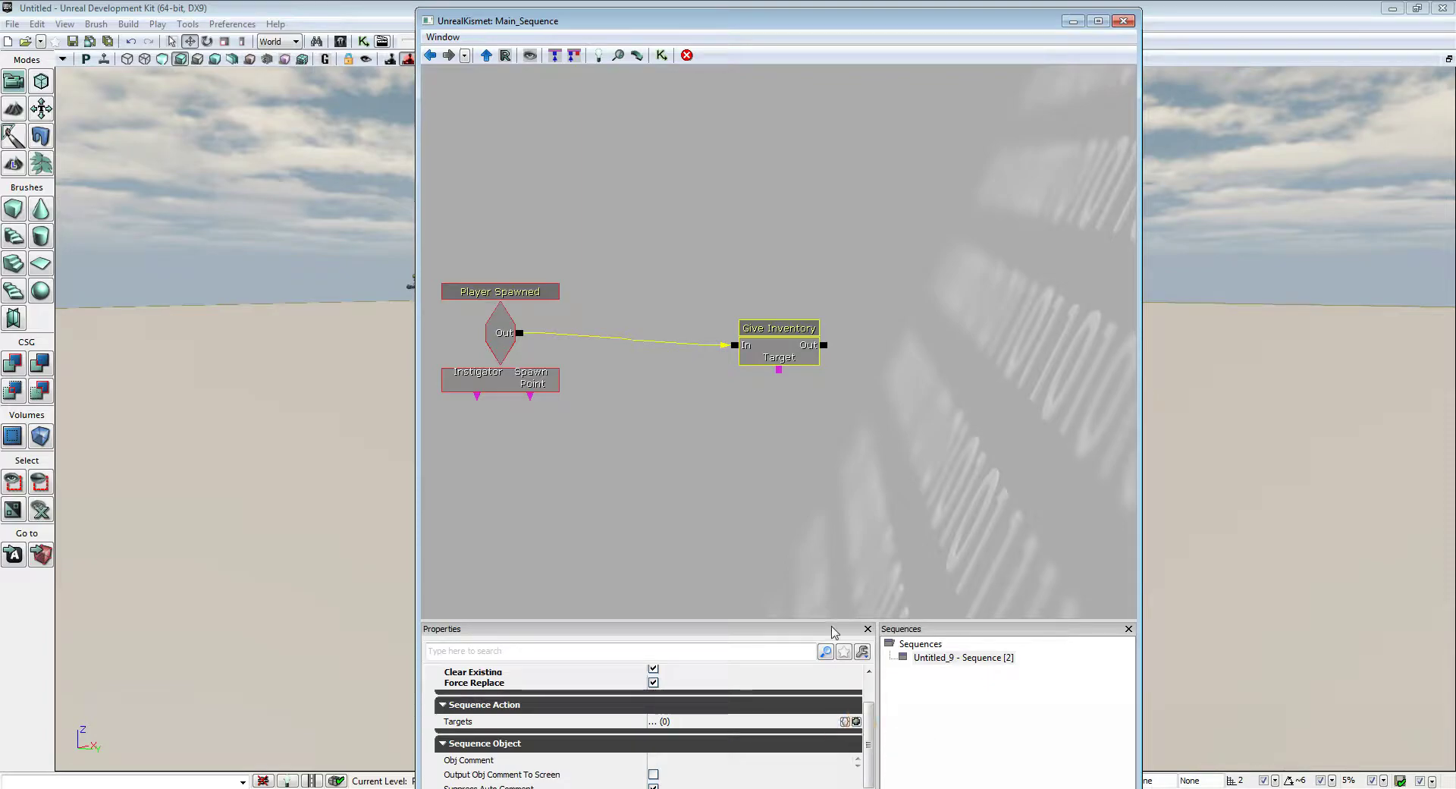
pyautogui.rightClick(781, 371)
pyautogui.click(720, 428)
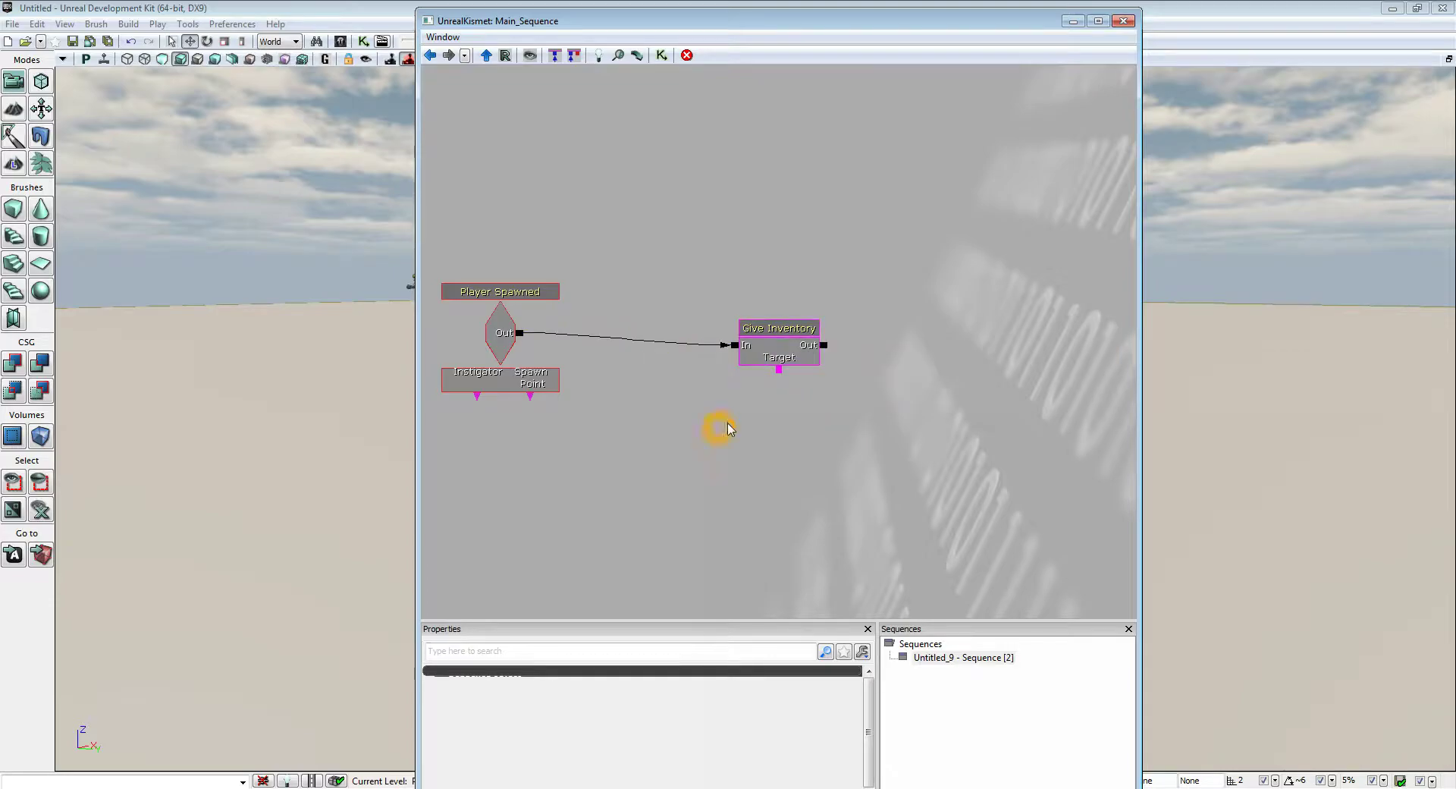
pyautogui.rightClick(768, 443)
pyautogui.moveTo(935, 485)
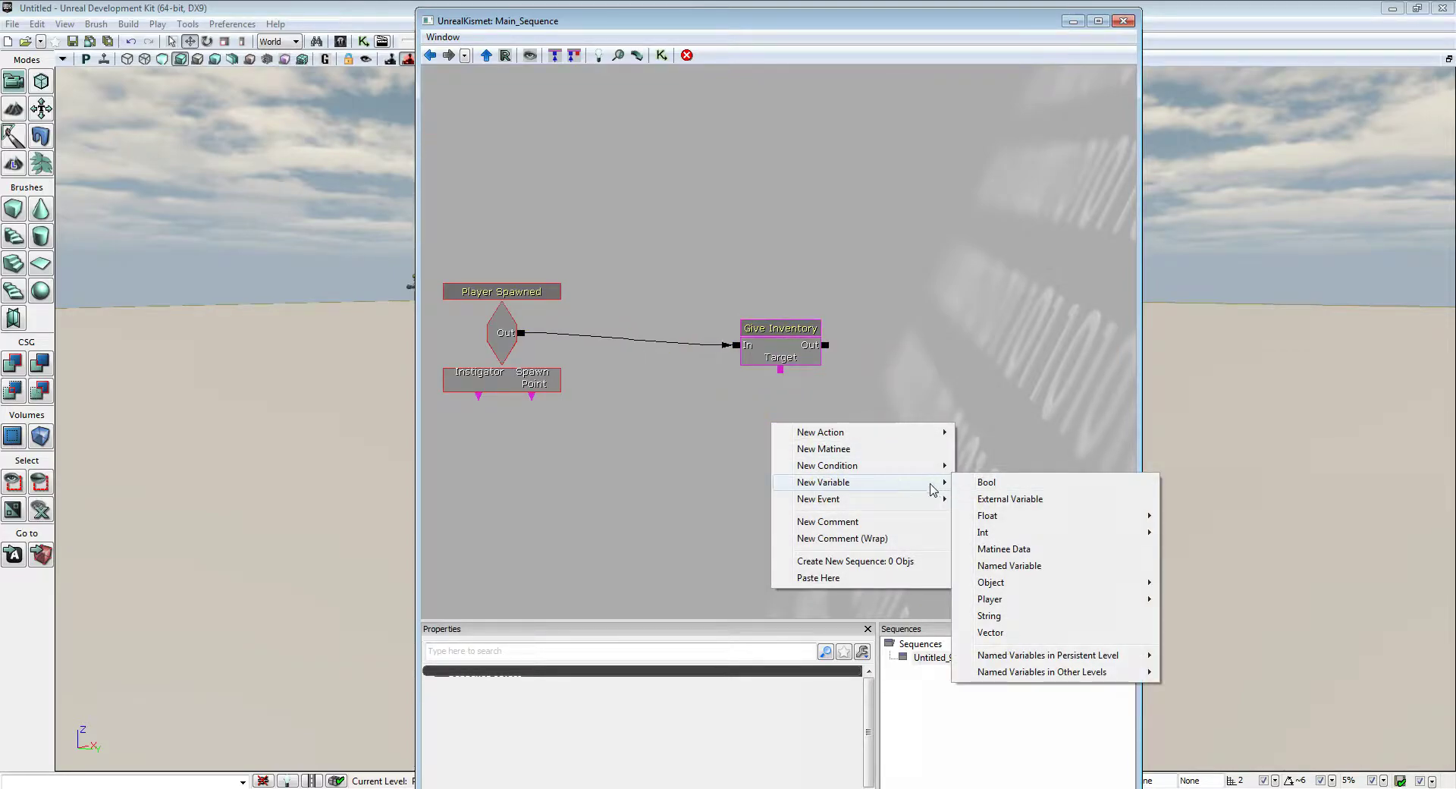
pyautogui.click(880, 488)
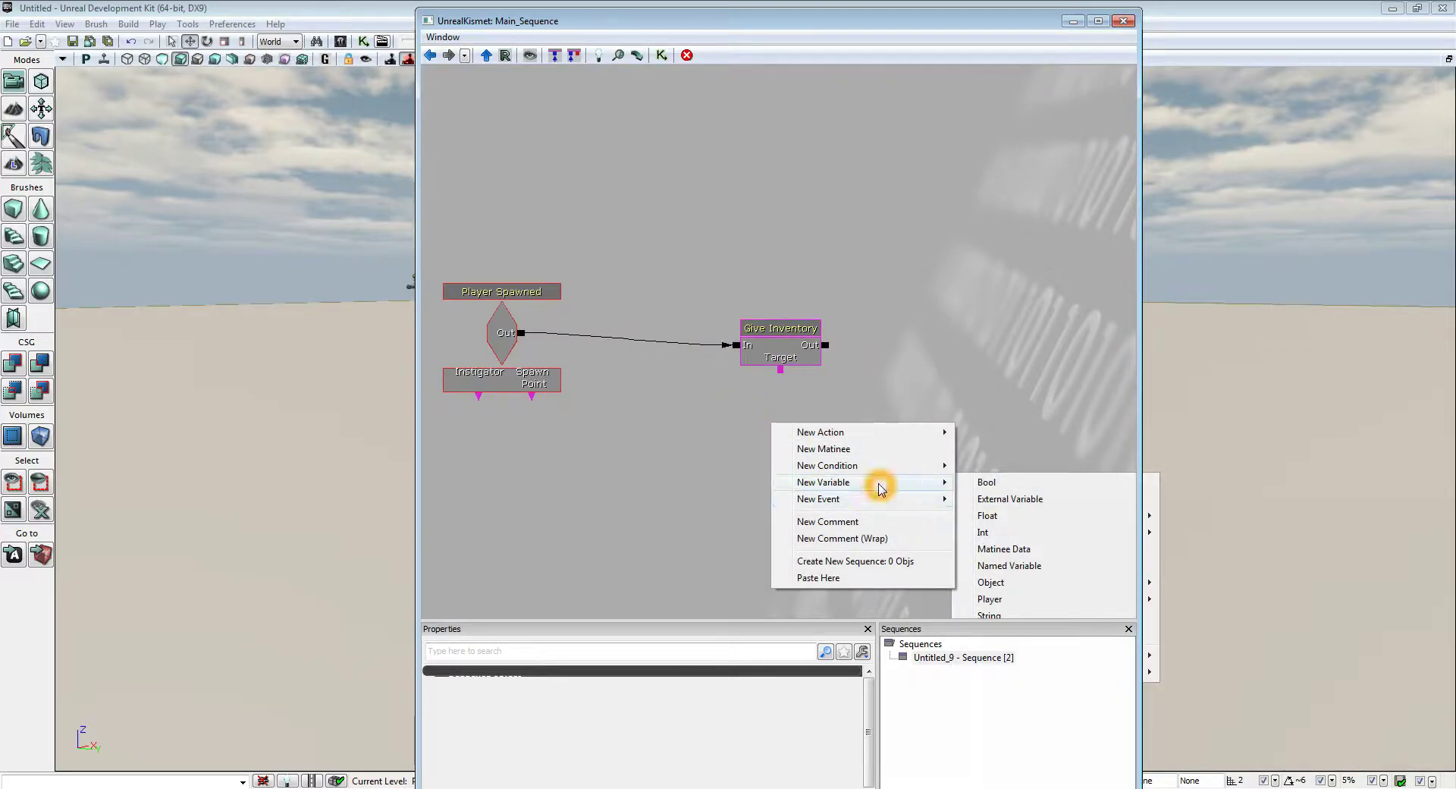
pyautogui.moveTo(991, 599)
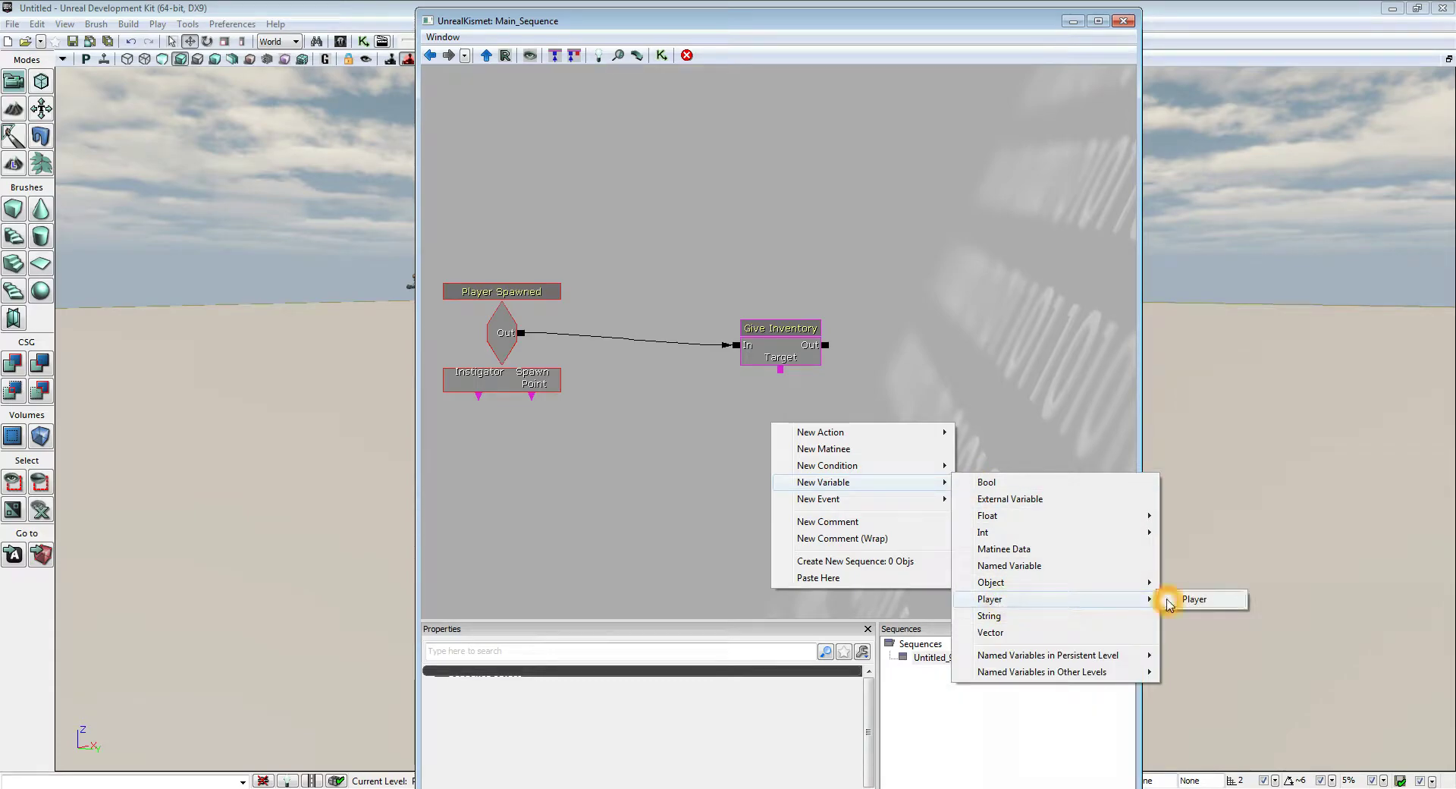
pyautogui.click(1182, 599)
# - Position the Player variable directly beneath the Give Inventory action and connect it to the action's Target
pyautogui.click(806, 463)
pyautogui.moveTo(806, 463); pyautogui.dragTo(794, 421)
pyautogui.click(781, 371)
pyautogui.moveTo(782, 373); pyautogui.dragTo(781, 416)
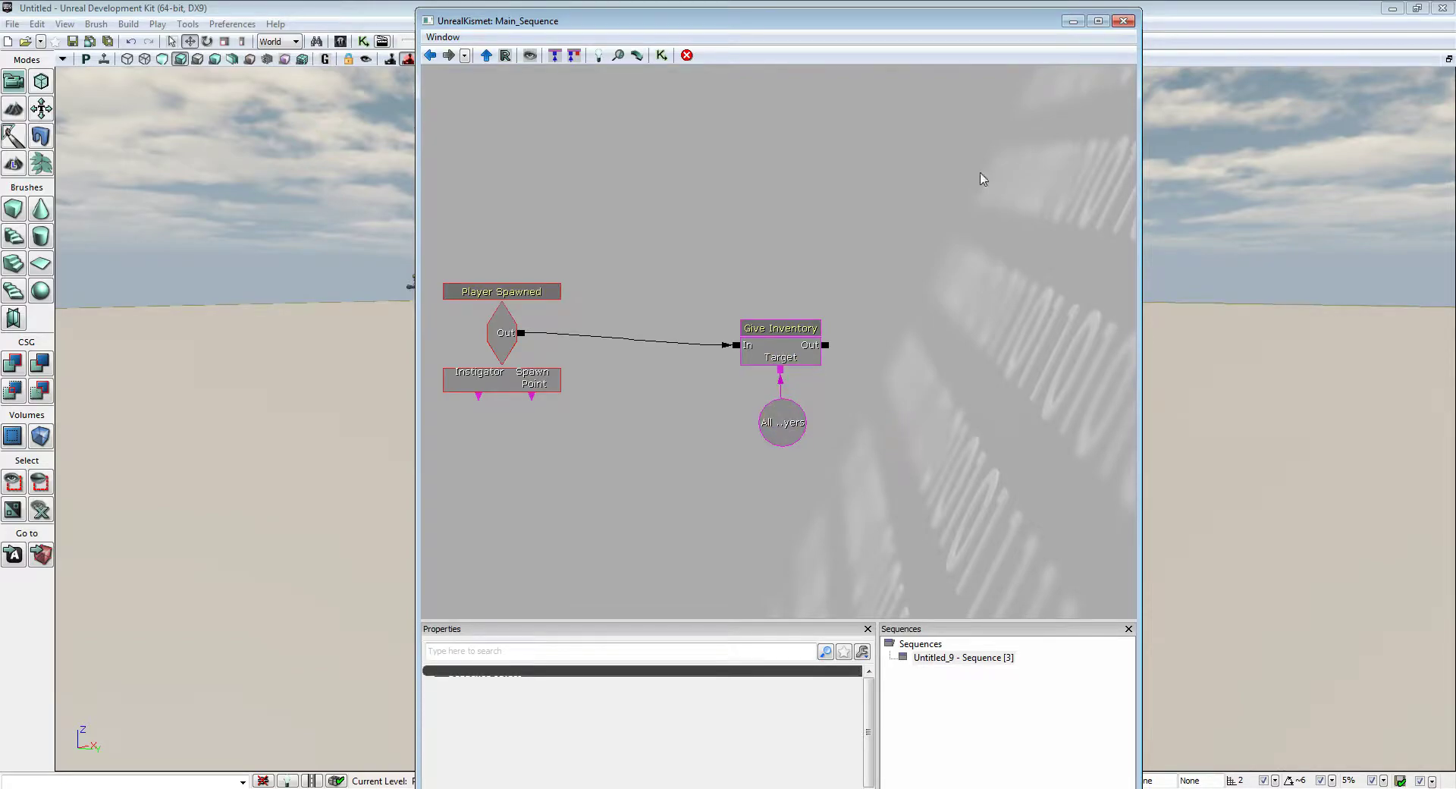
# - Close the Kismet window, play-test the level, and read the Kismet warning in the game console
pyautogui.click(1123, 20)
pyautogui.click(458, 59)
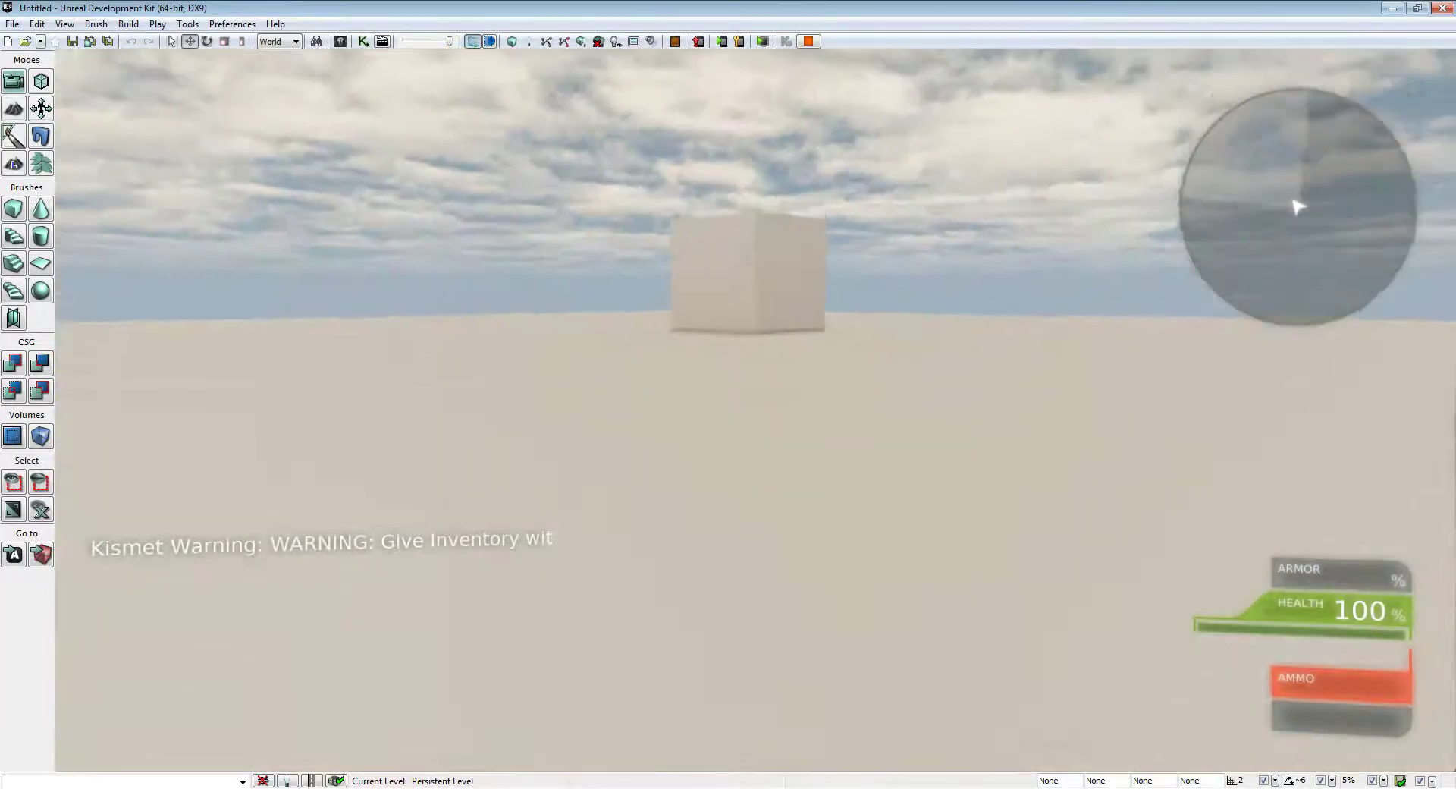
pyautogui.click(384, 85)
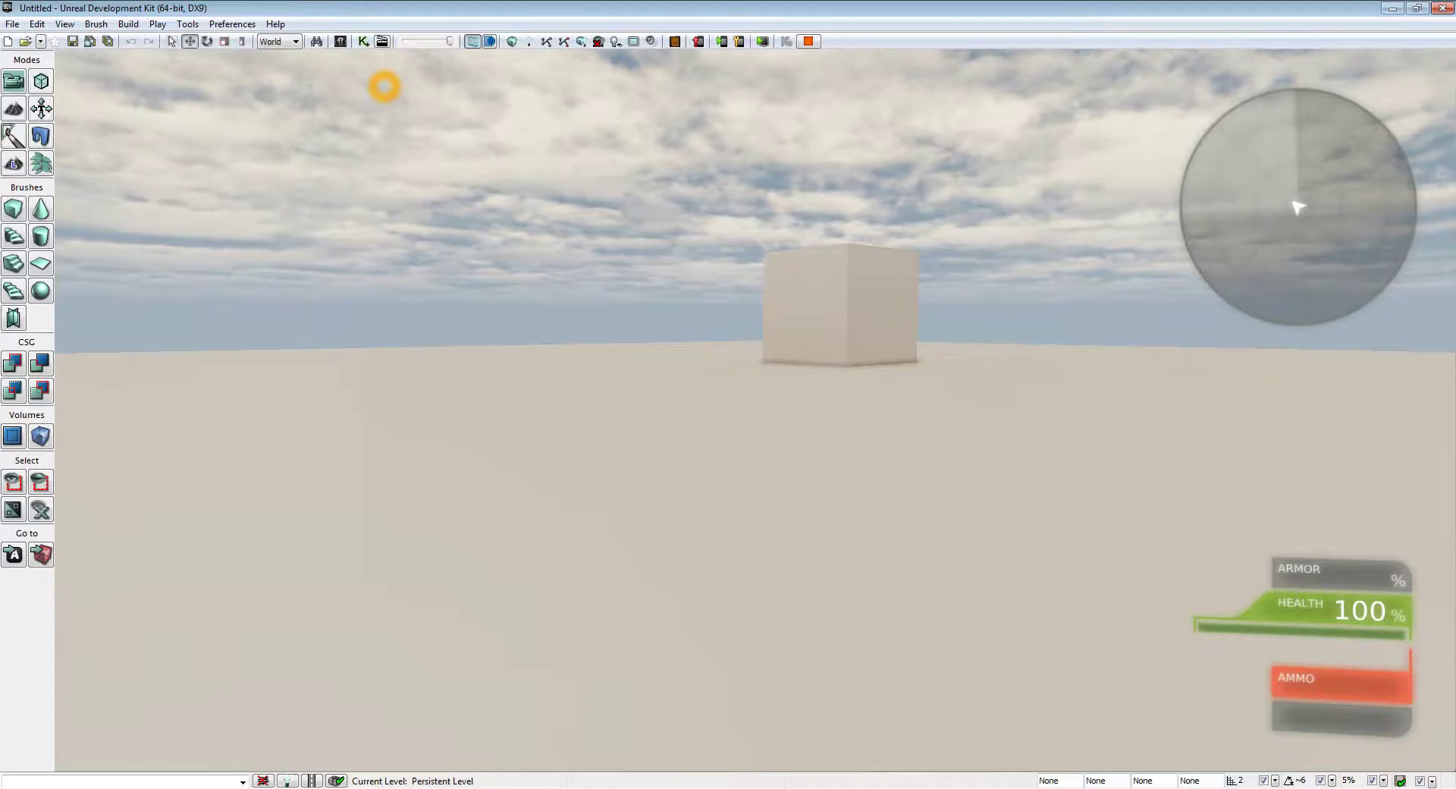
pyautogui.click(416, 147)
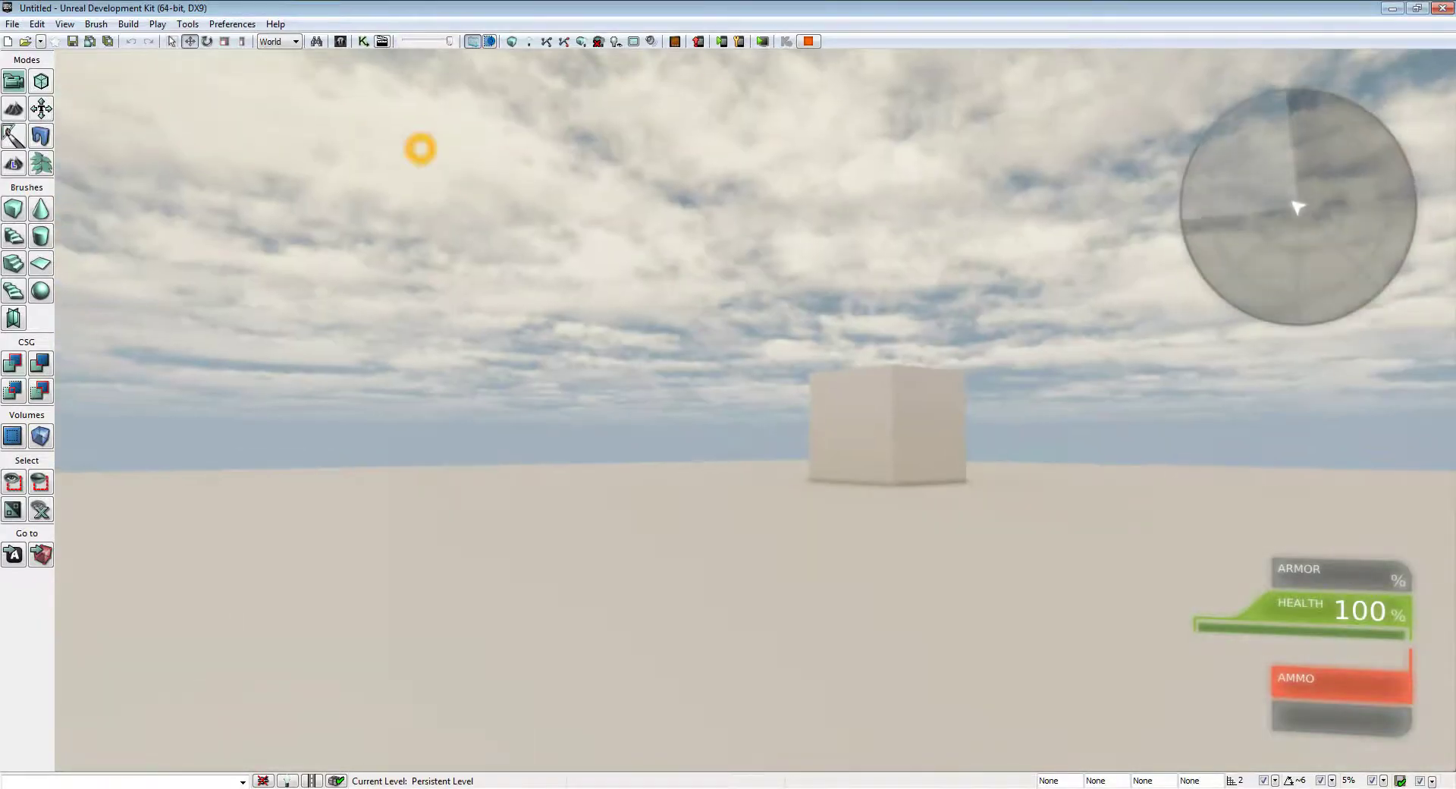
pyautogui.click(279, 166)
pyautogui.press('`')
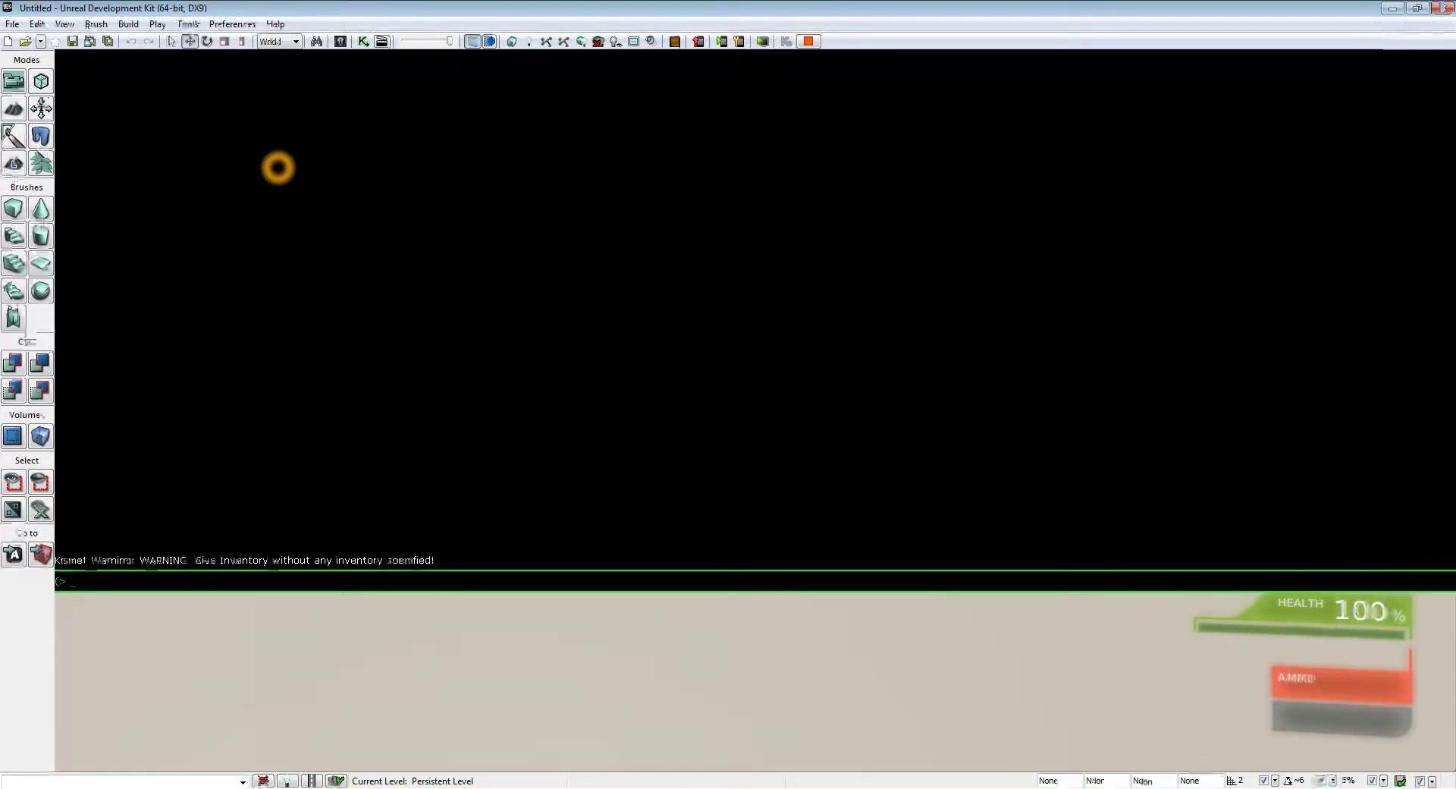
pyautogui.press('`')
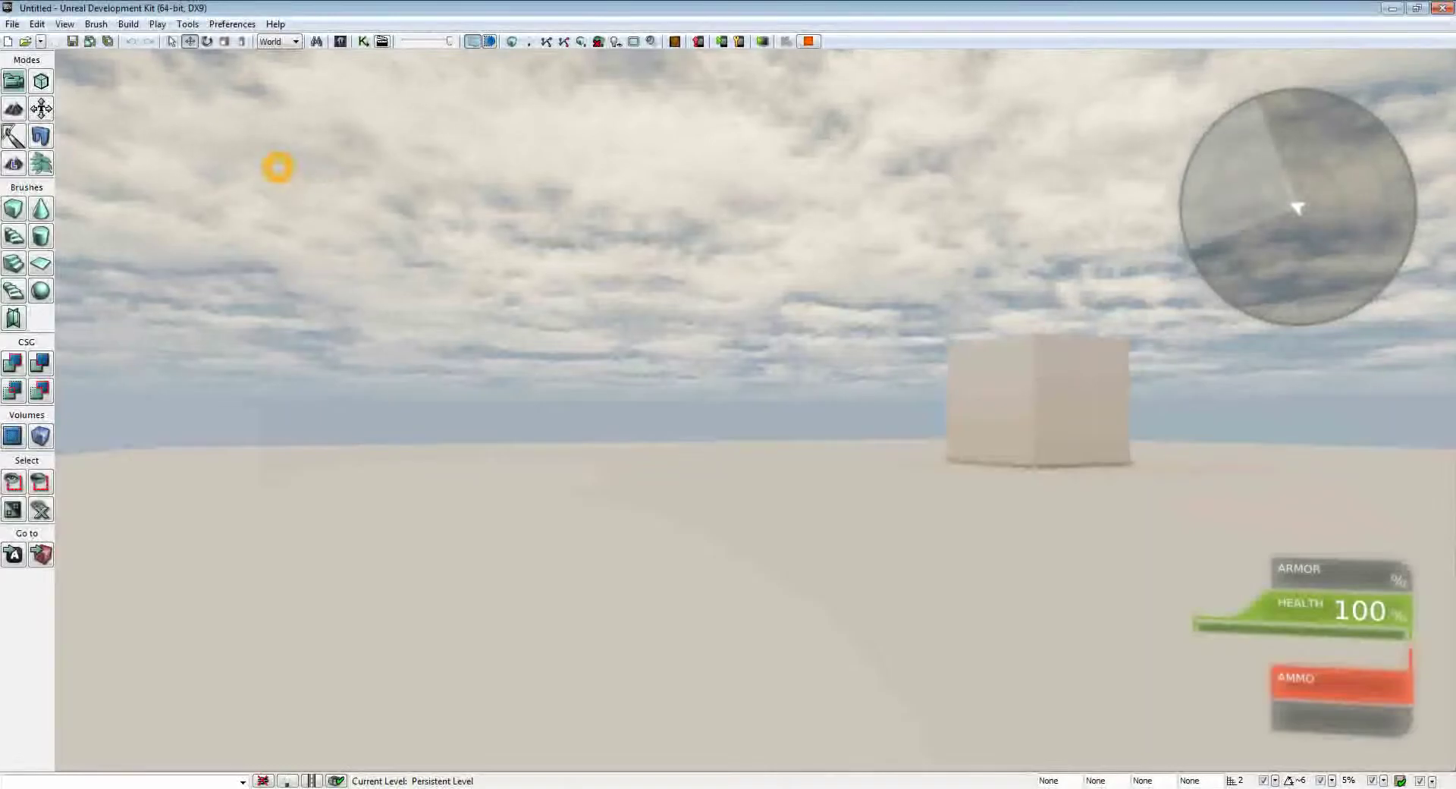
# - Walk around near the cube in the play-test to check that the player carries no weapon
pyautogui.press('w')
pyautogui.press('w')
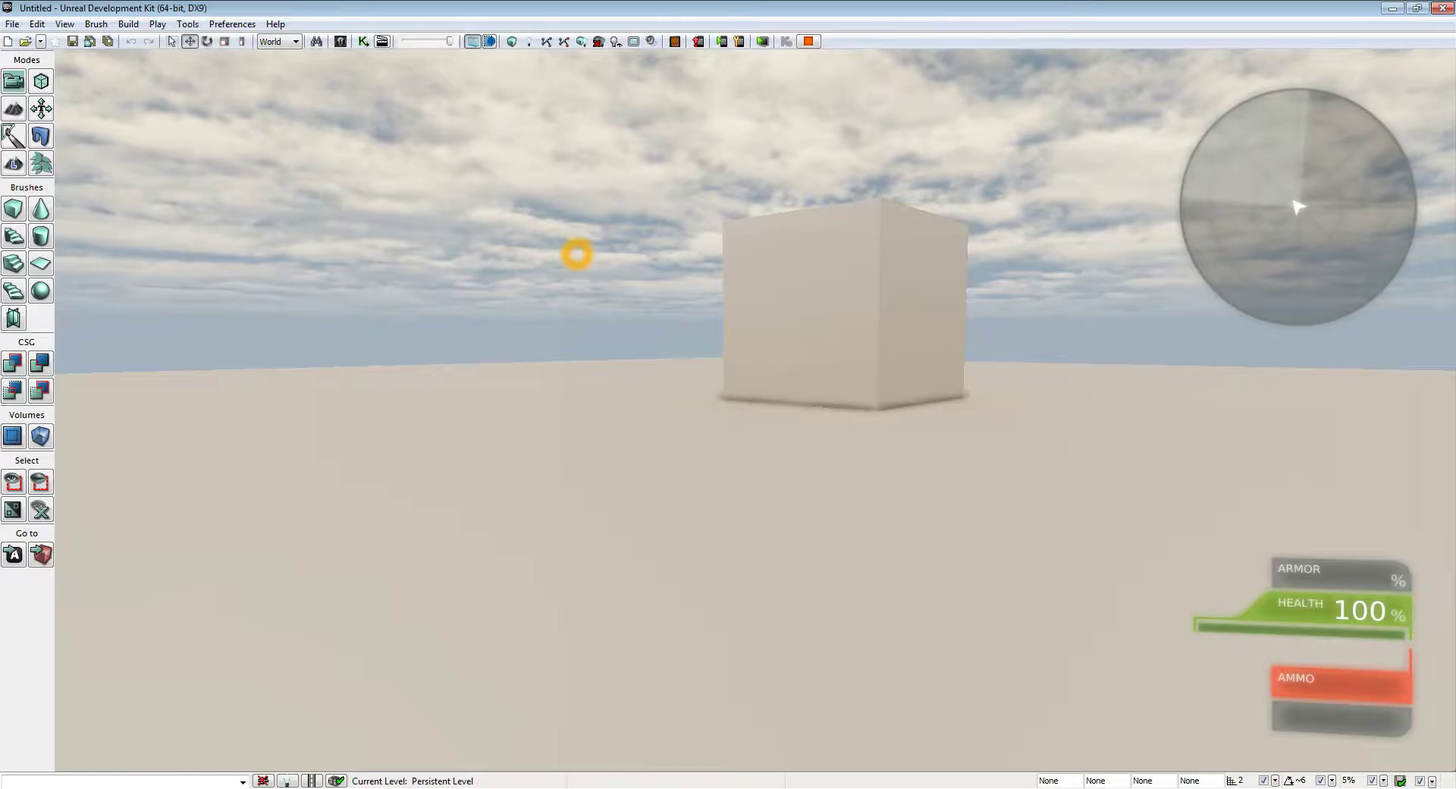
pyautogui.press('d')
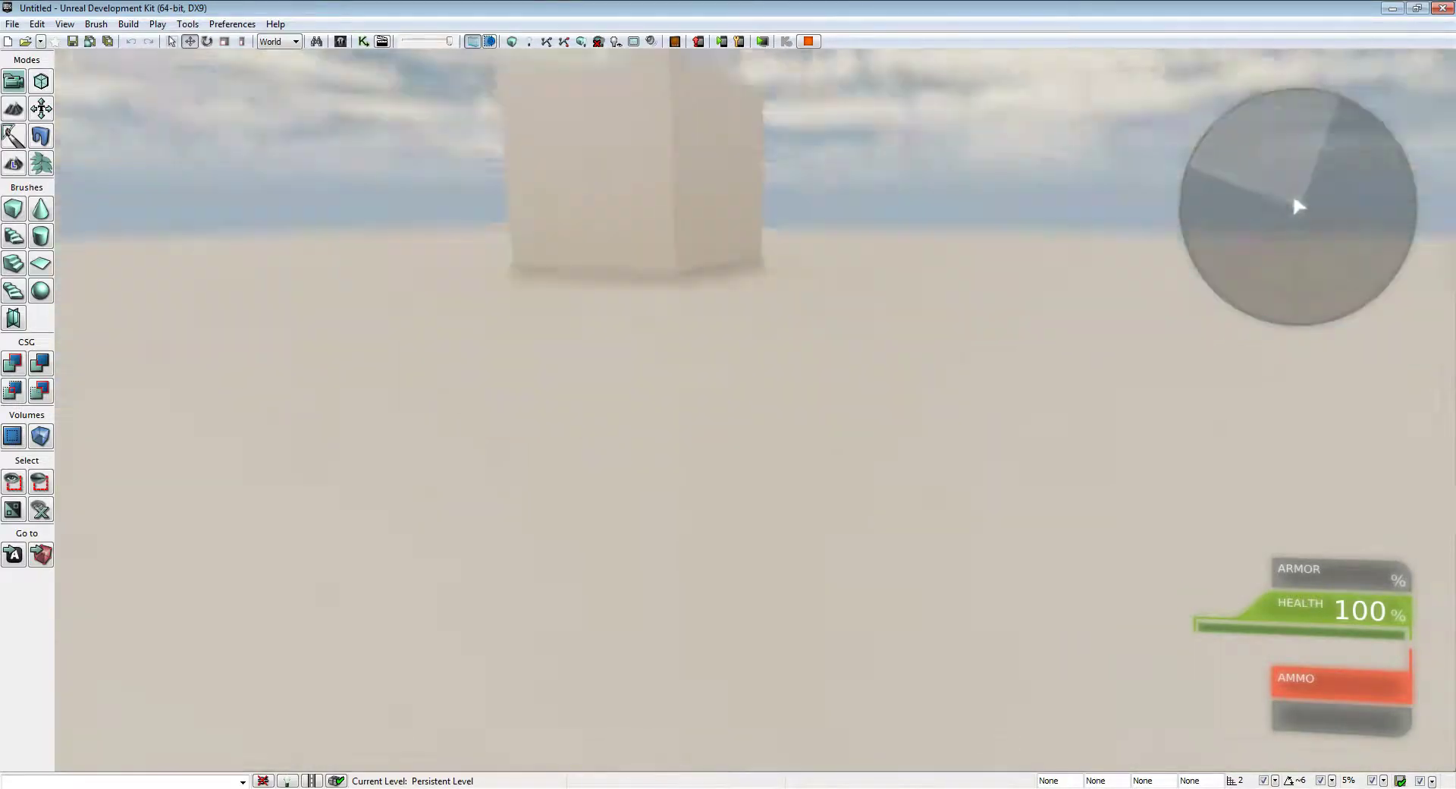
# - End the play-test, reopen Kismet, and add a Level Loaded event above the Player Spawned event
pyautogui.click(58, 773)
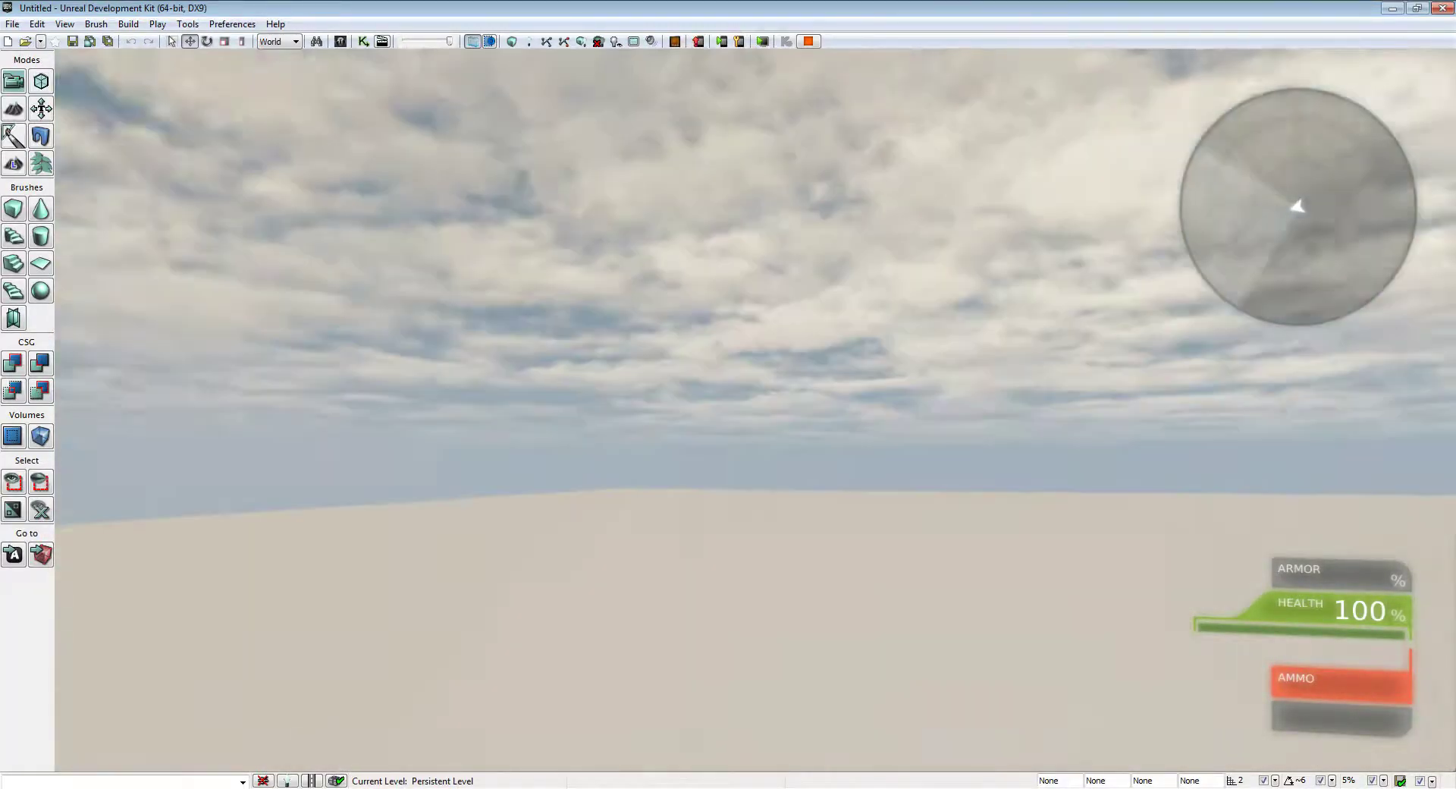
pyautogui.press('Escape')
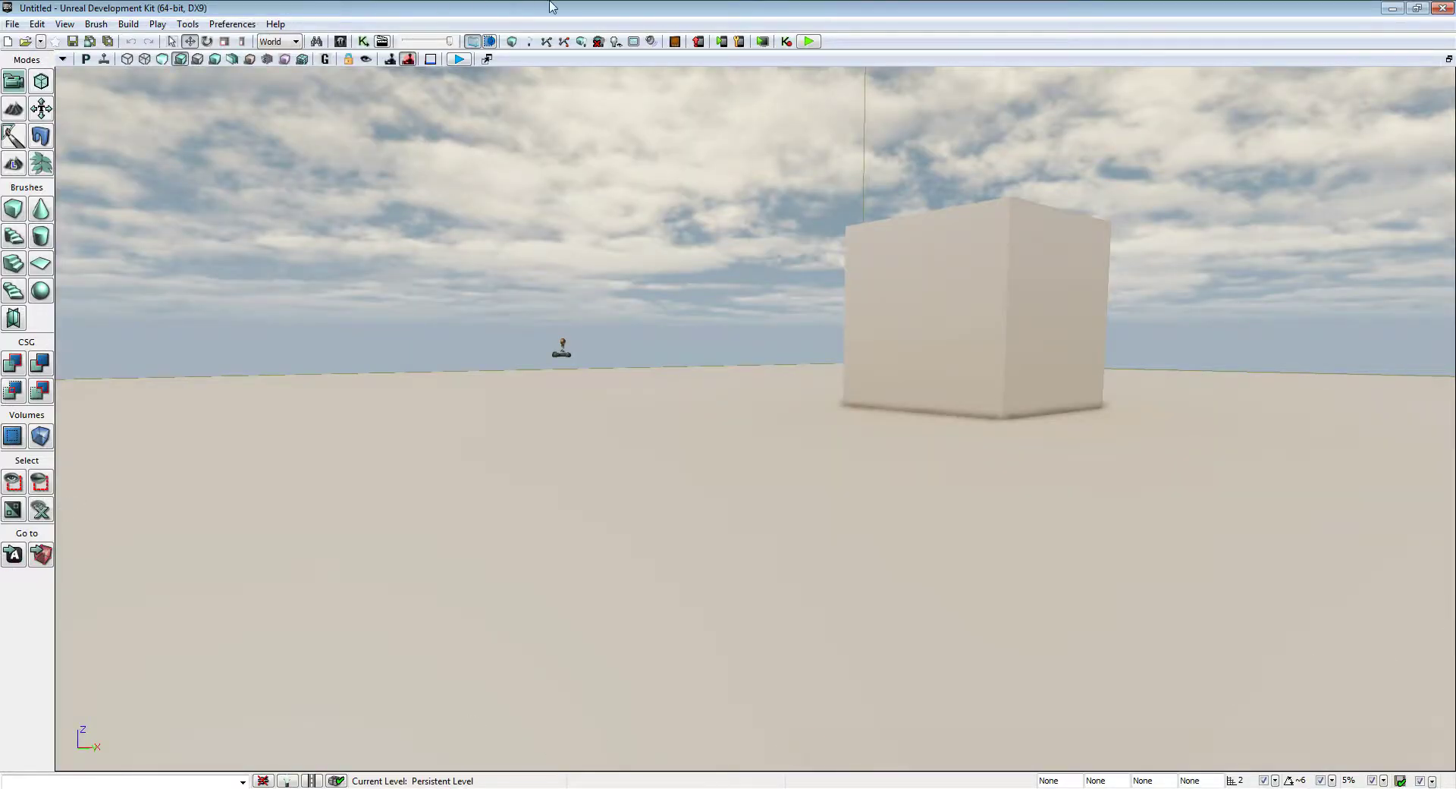
pyautogui.click(364, 41)
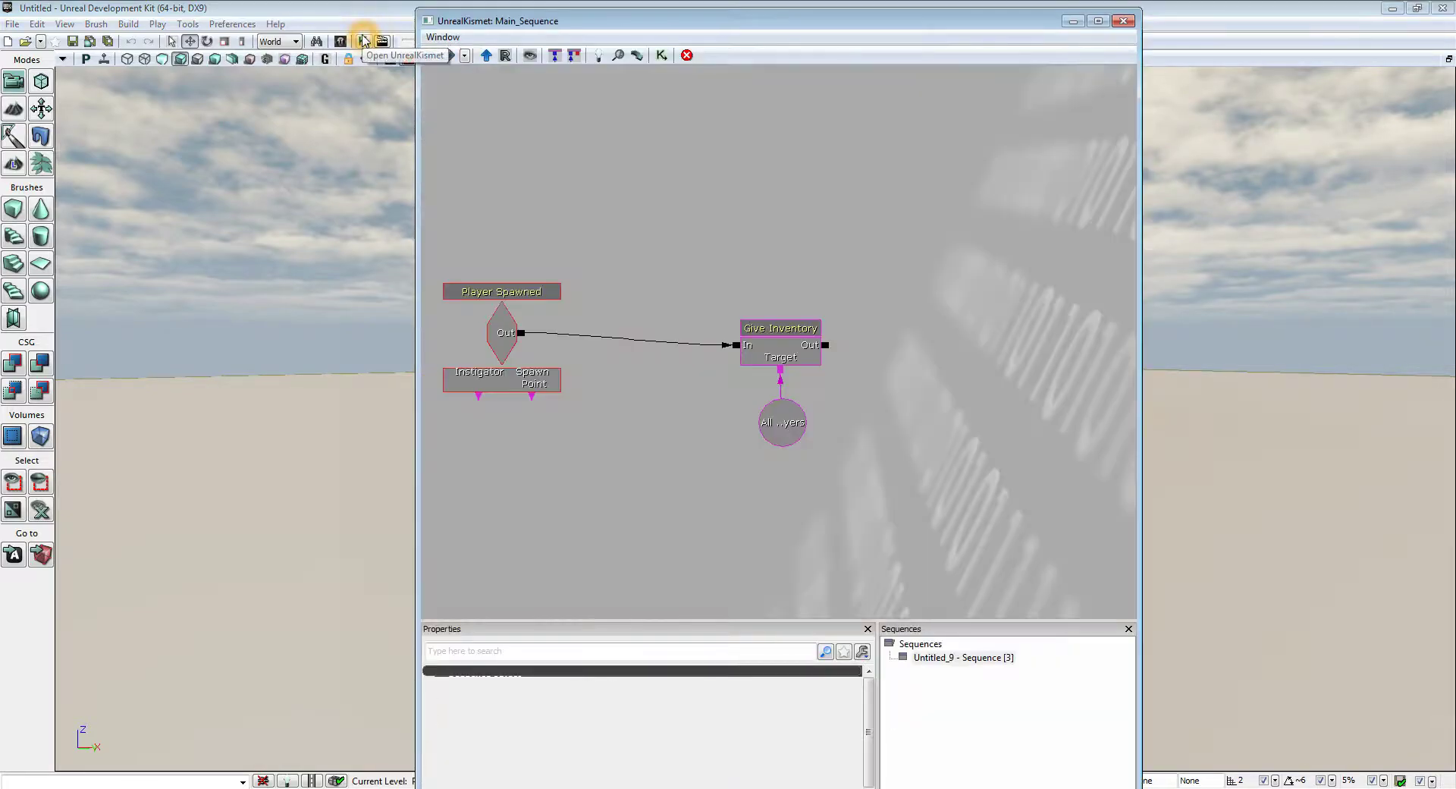
pyautogui.moveTo(701, 184); pyautogui.dragTo(842, 294)
pyautogui.rightClick(576, 185)
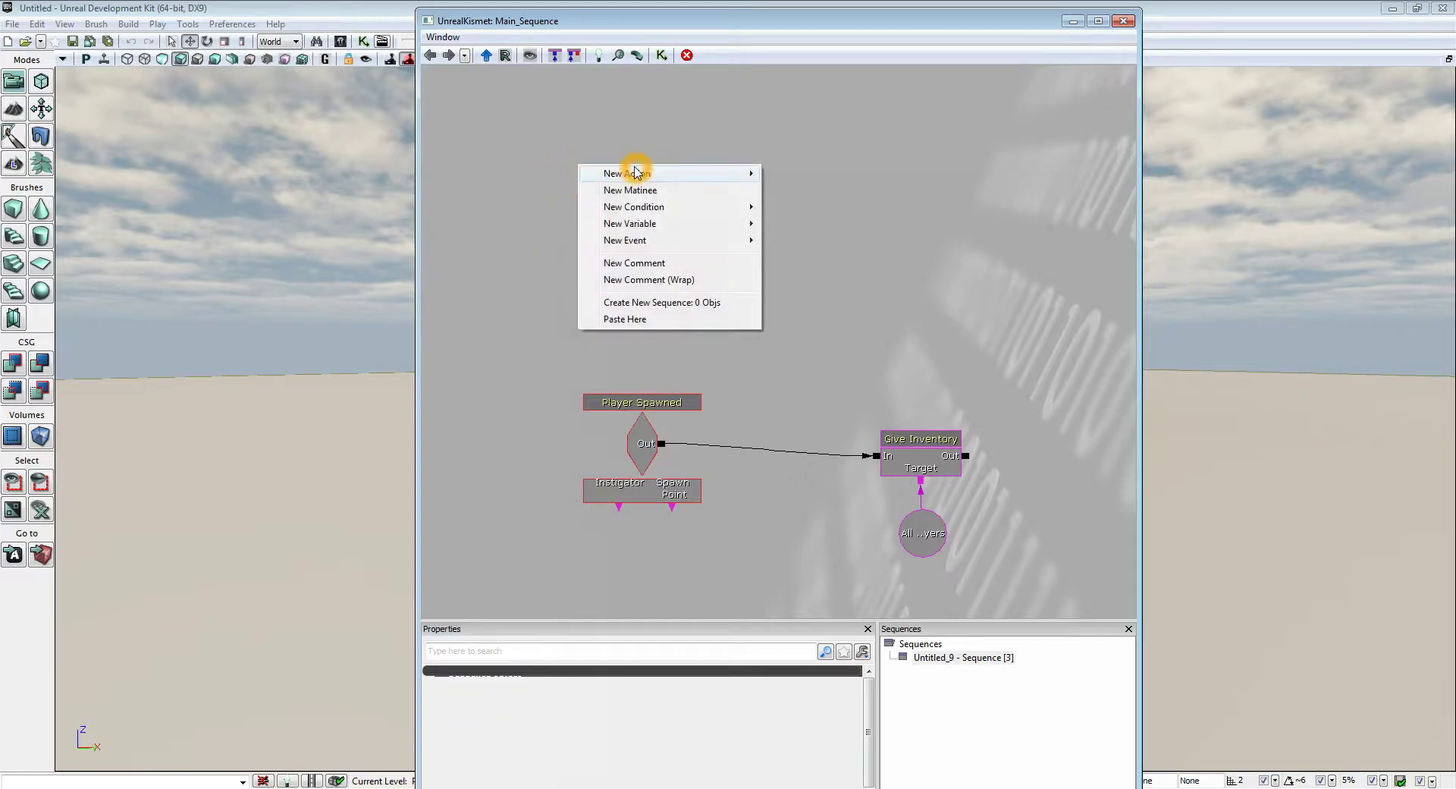
pyautogui.moveTo(650, 241)
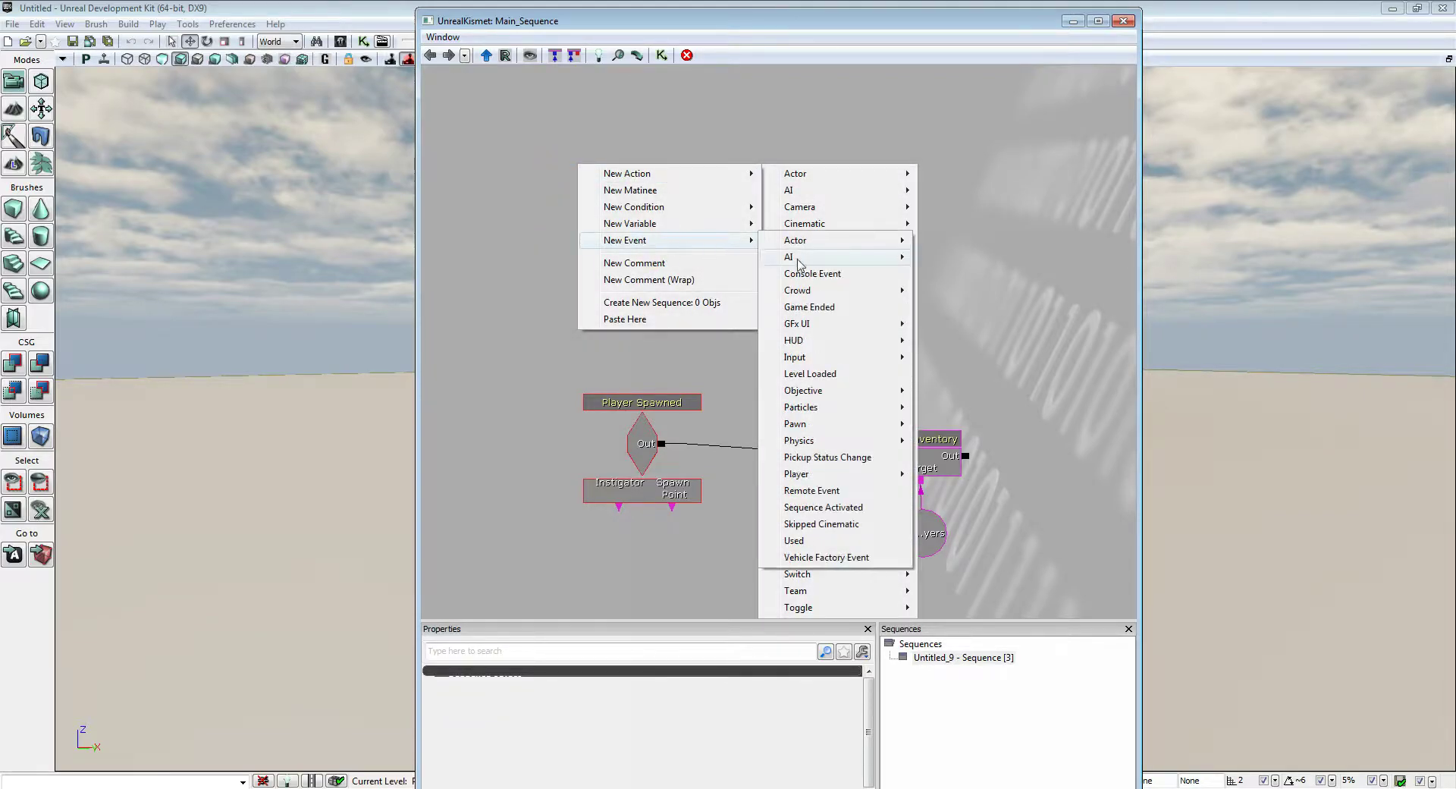
pyautogui.click(811, 374)
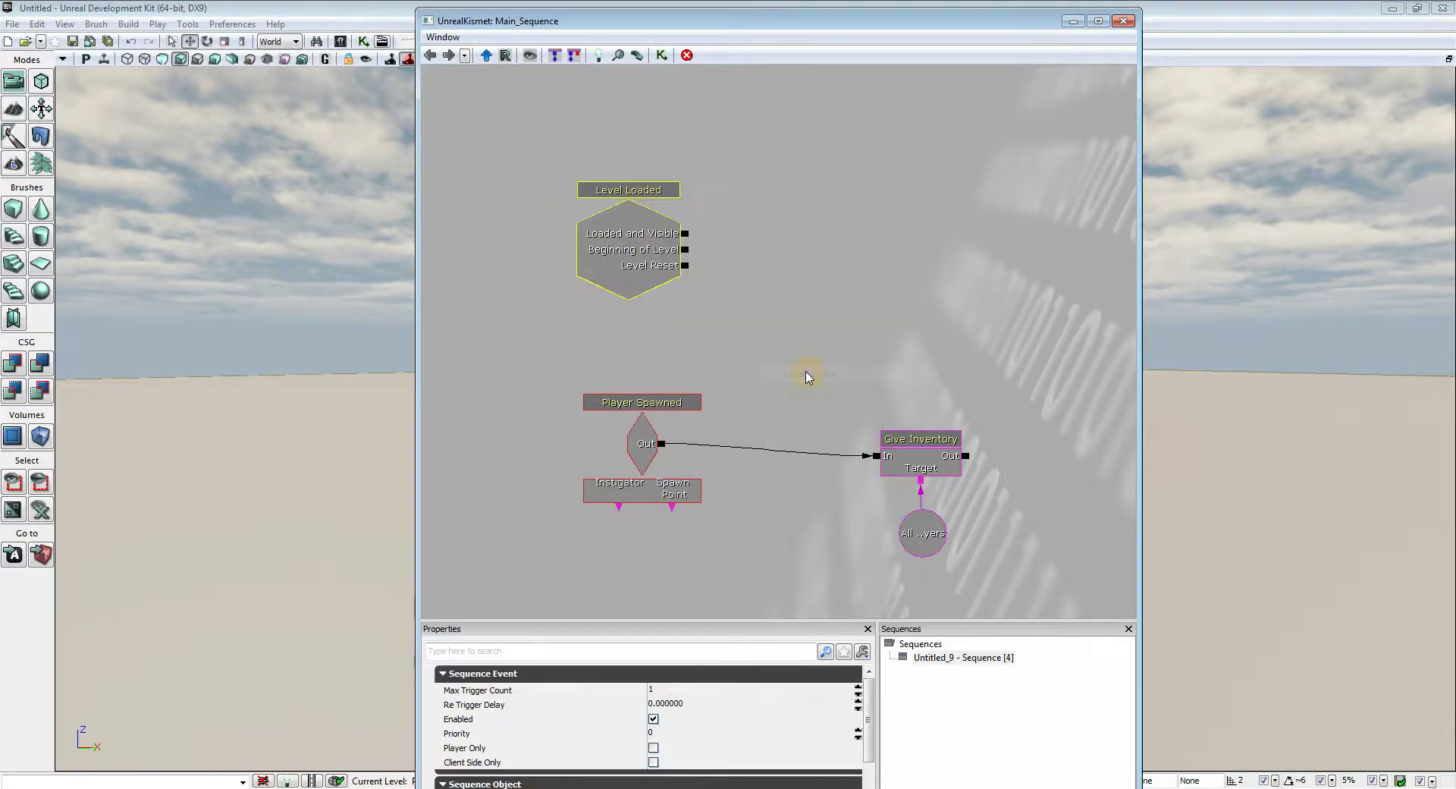
# - Add a Toggle HUD action beside the Level Loaded event and connect the event's Loaded and Visible output to its Hide input
pyautogui.moveTo(867, 188); pyautogui.dragTo(764, 222)
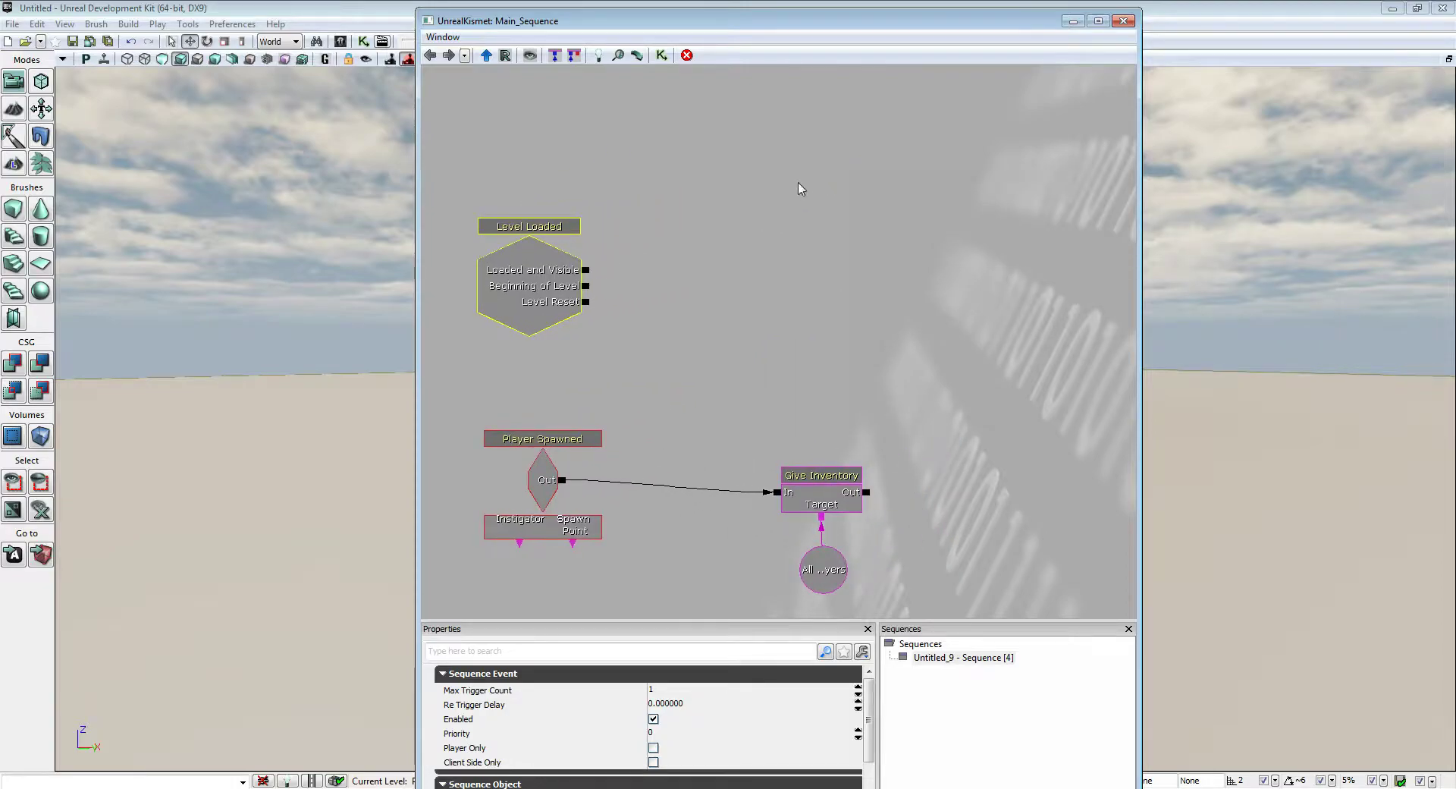
pyautogui.rightClick(798, 161)
pyautogui.moveTo(834, 169)
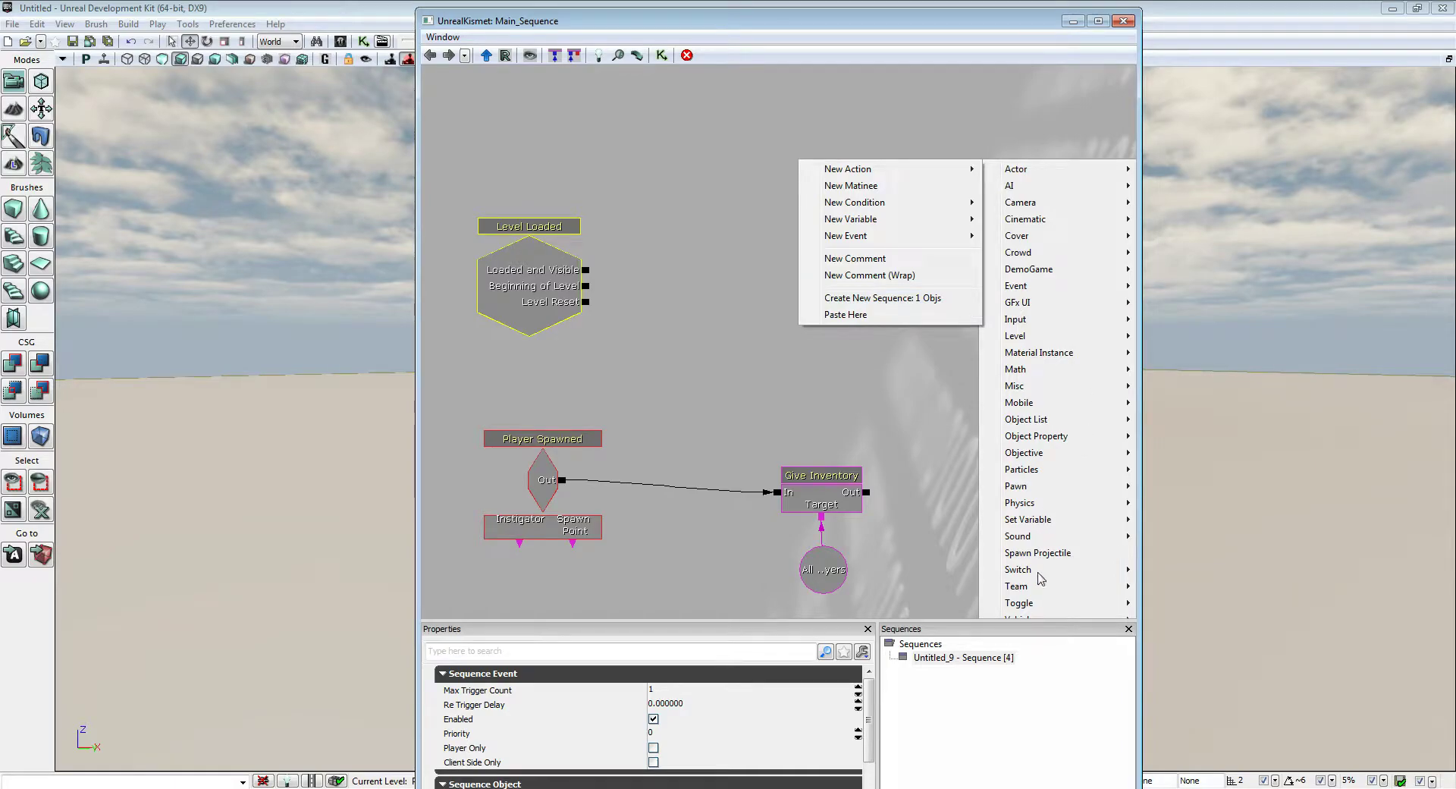
pyautogui.click(1028, 612)
pyautogui.click(1029, 605)
pyautogui.click(880, 169)
pyautogui.click(1027, 602)
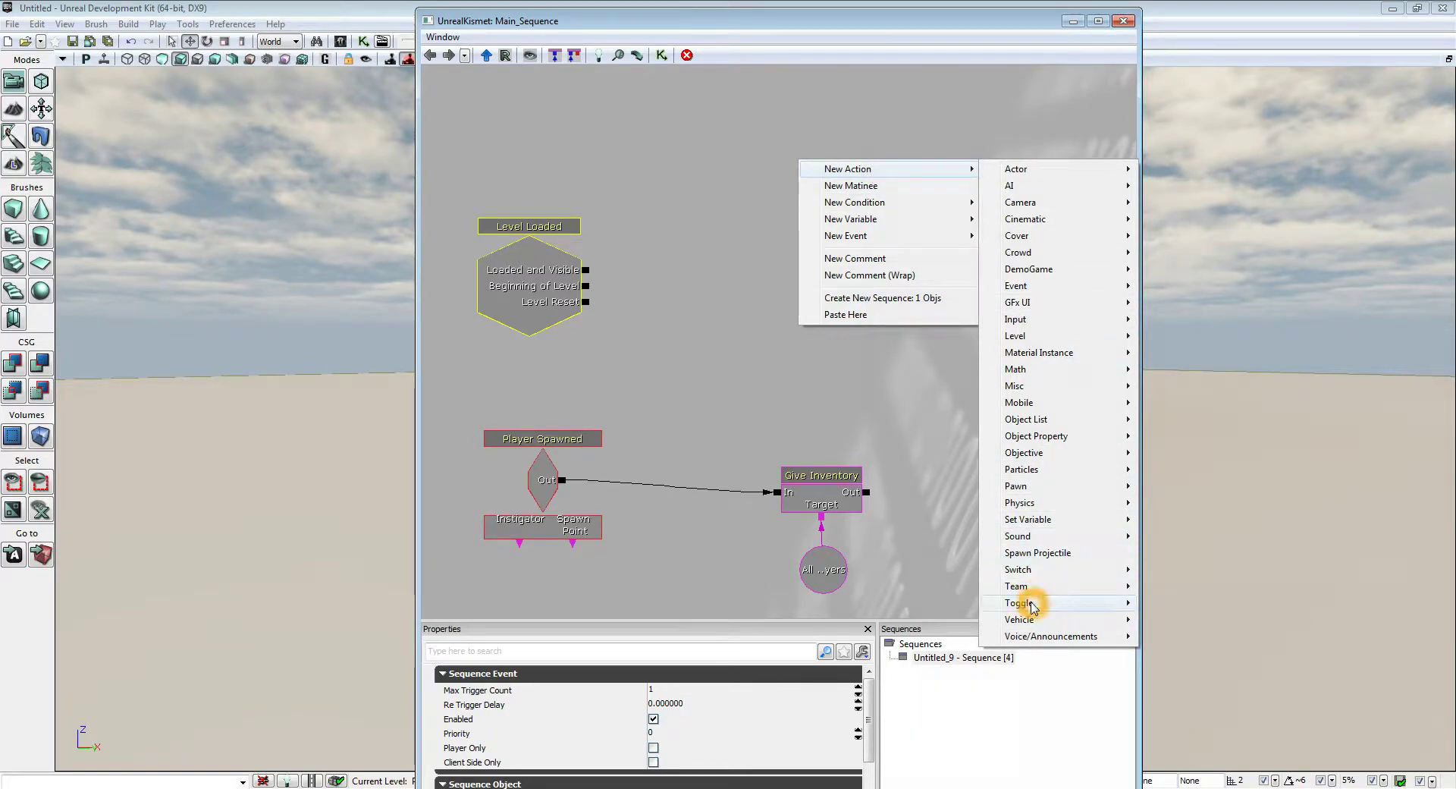
pyautogui.click(1189, 668)
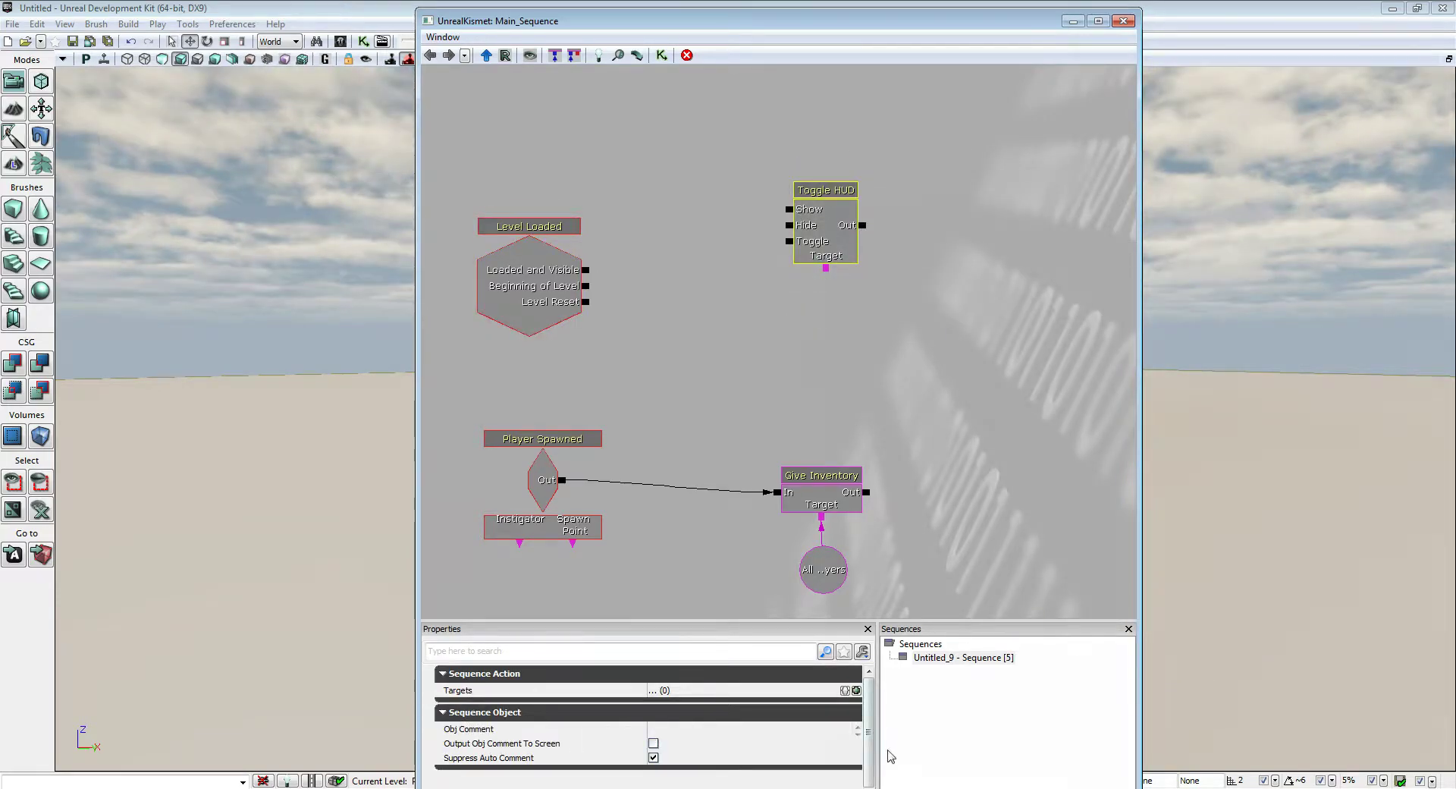
pyautogui.click(870, 711)
pyautogui.moveTo(586, 271); pyautogui.dragTo(788, 229)
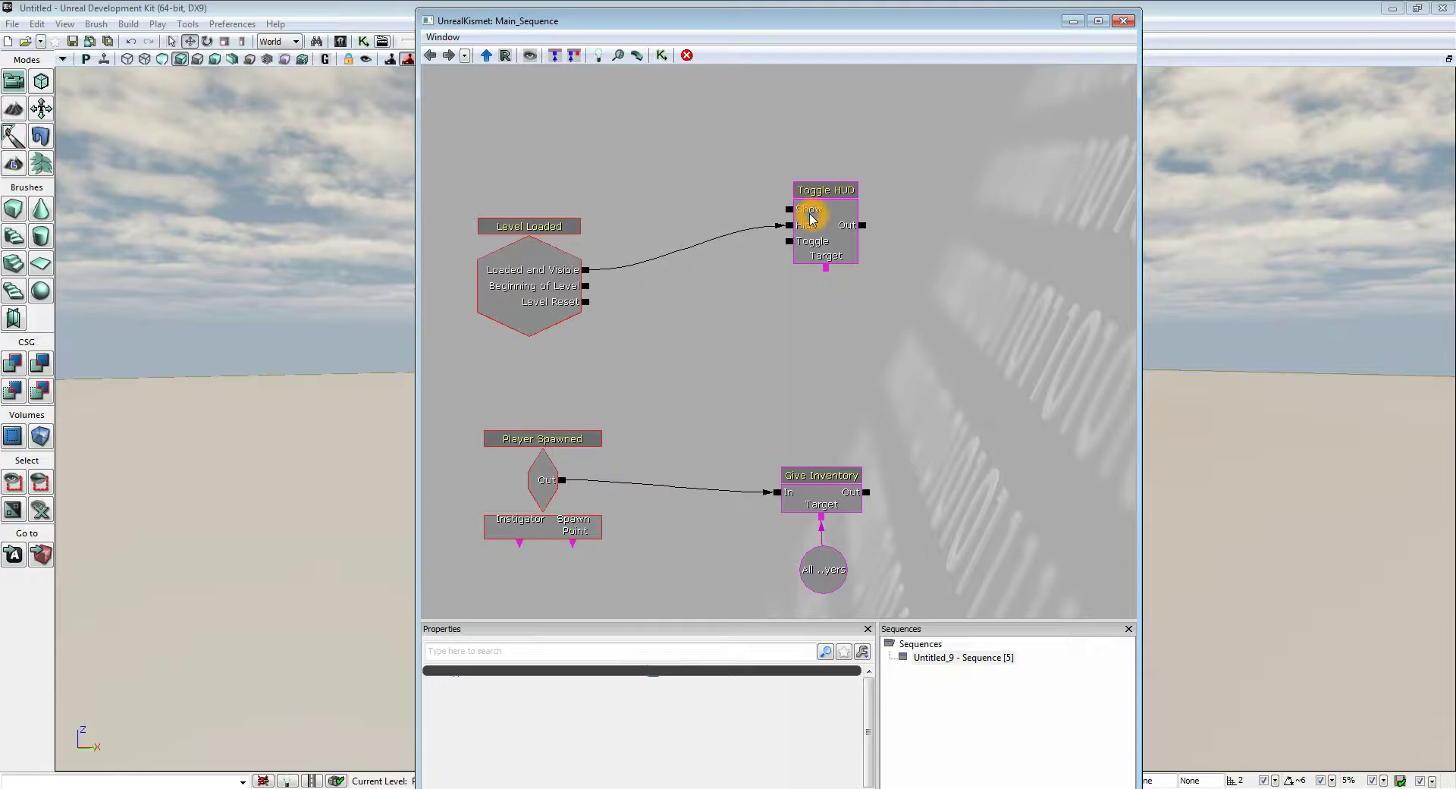
# - Add a Delay action to the sequence beside the Toggle HUD action
pyautogui.moveTo(971, 251); pyautogui.dragTo(922, 250)
pyautogui.rightClick(873, 197)
pyautogui.moveTo(819, 247); pyautogui.dragTo(764, 266)
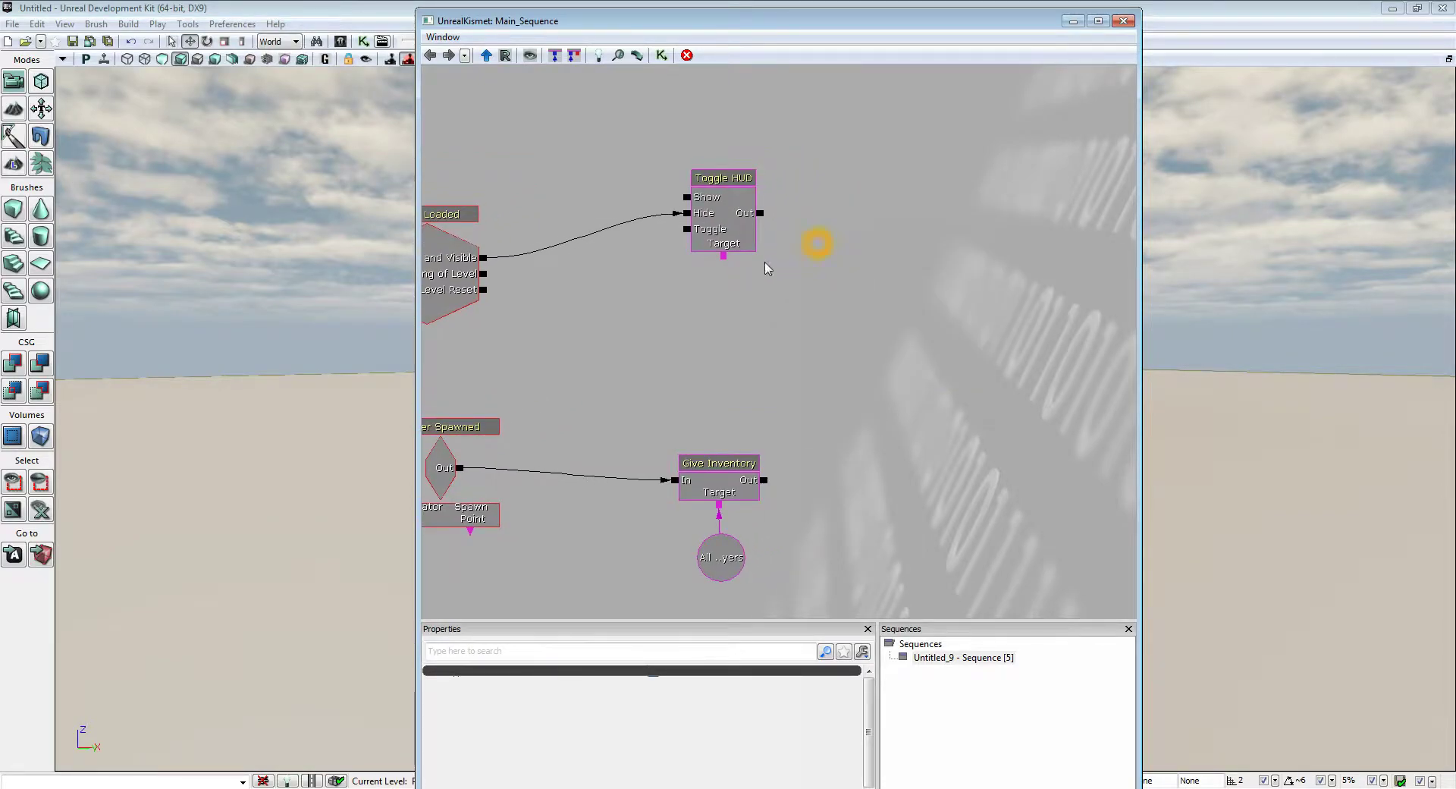
pyautogui.moveTo(862, 241); pyautogui.dragTo(880, 250)
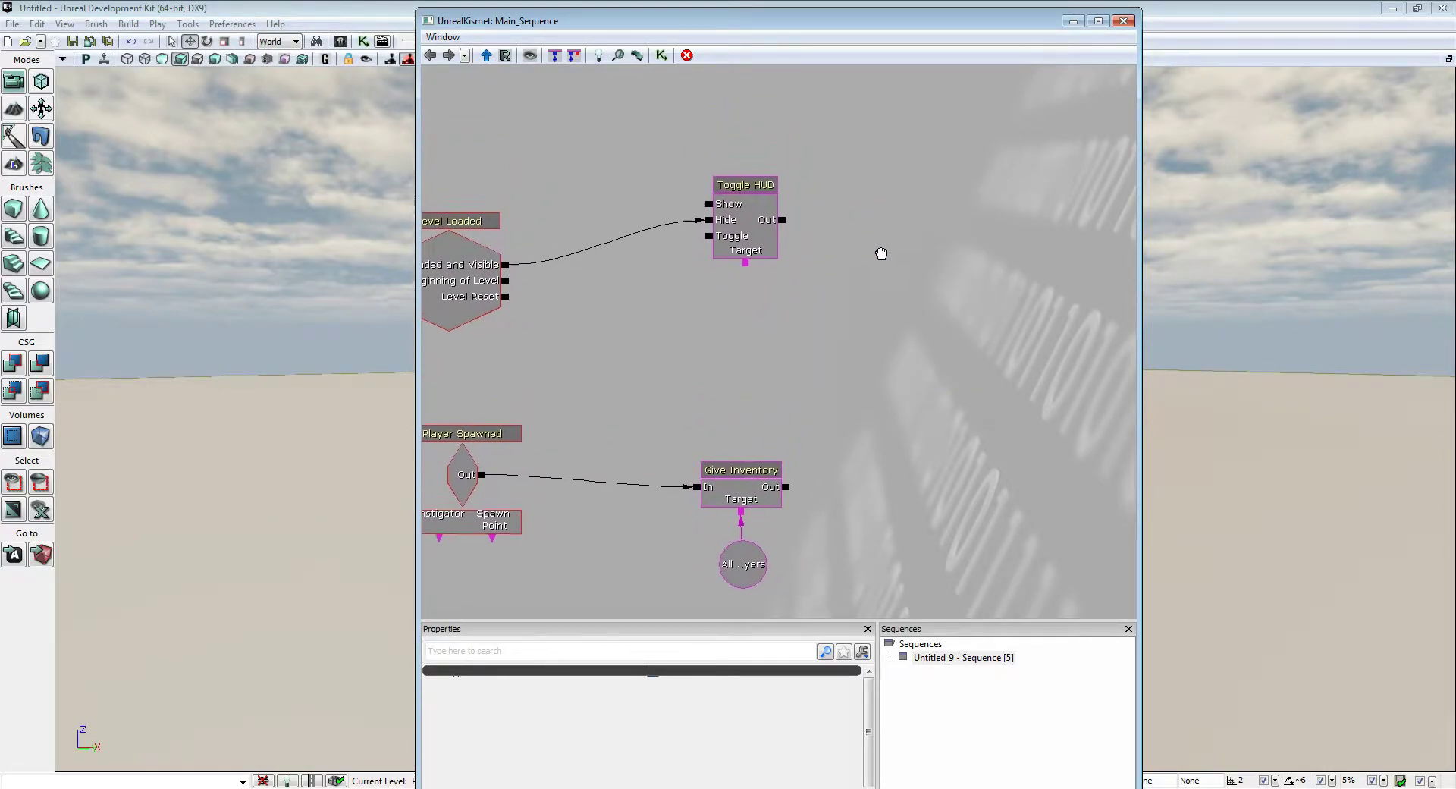
pyautogui.rightClick(901, 267)
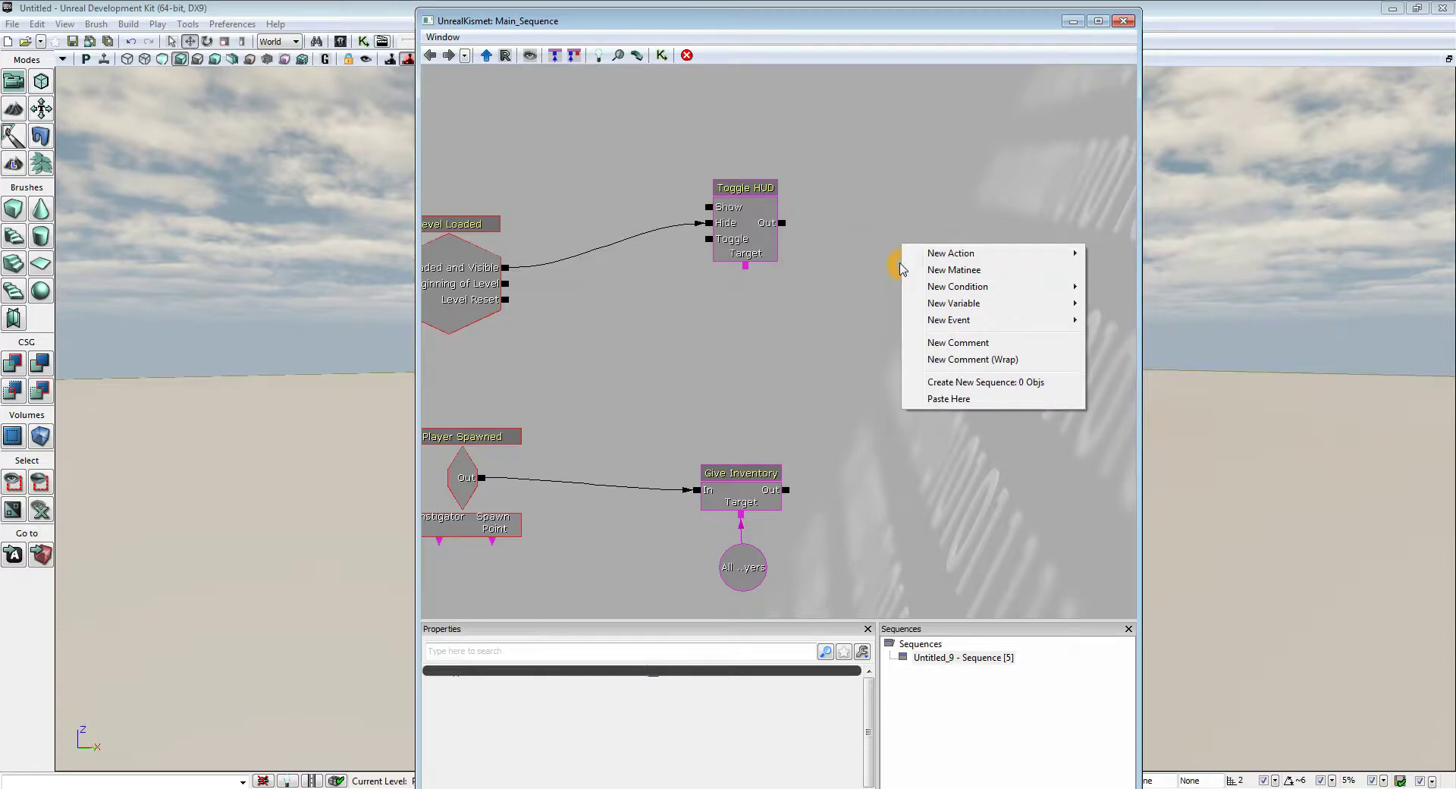
pyautogui.click(936, 253)
pyautogui.click(936, 252)
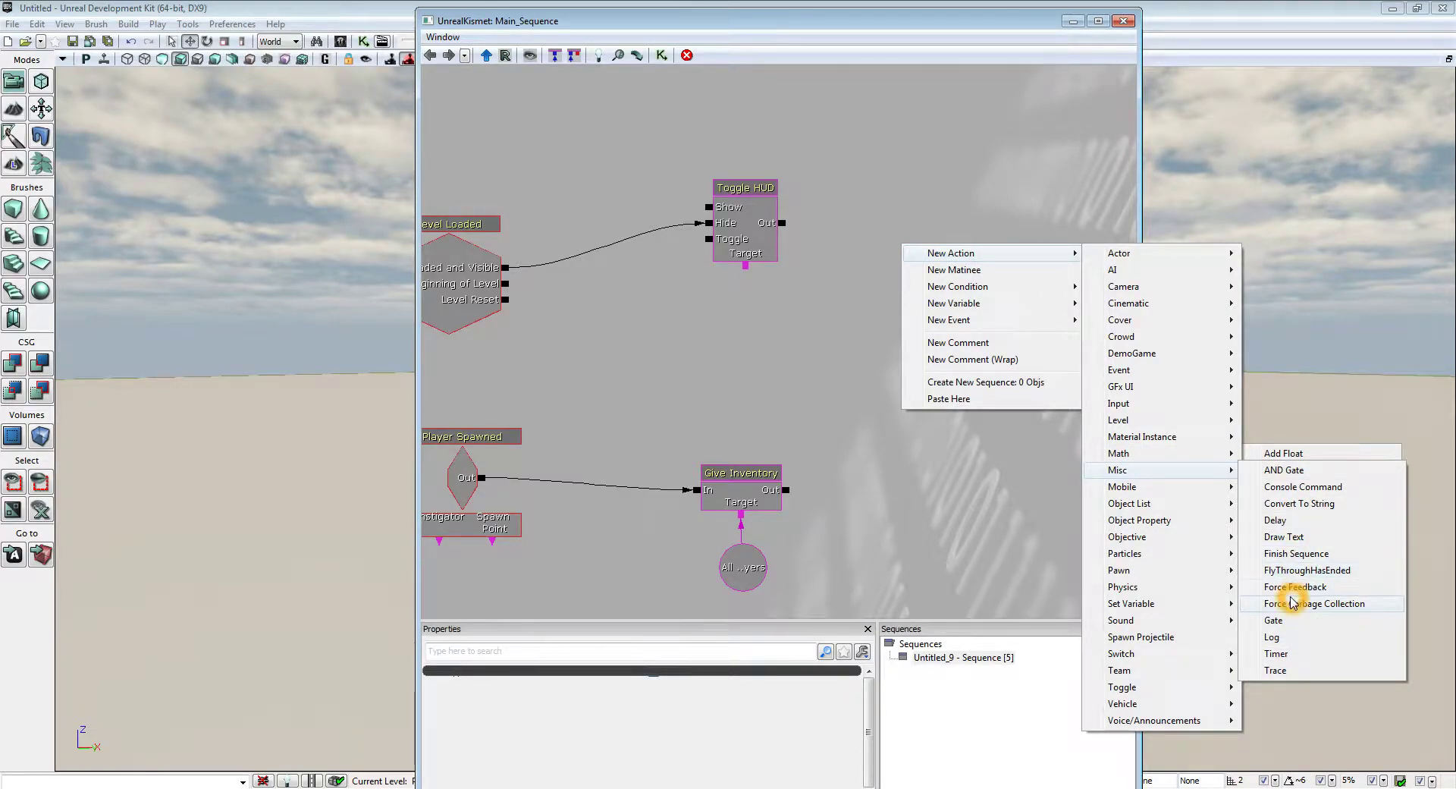
pyautogui.click(1281, 520)
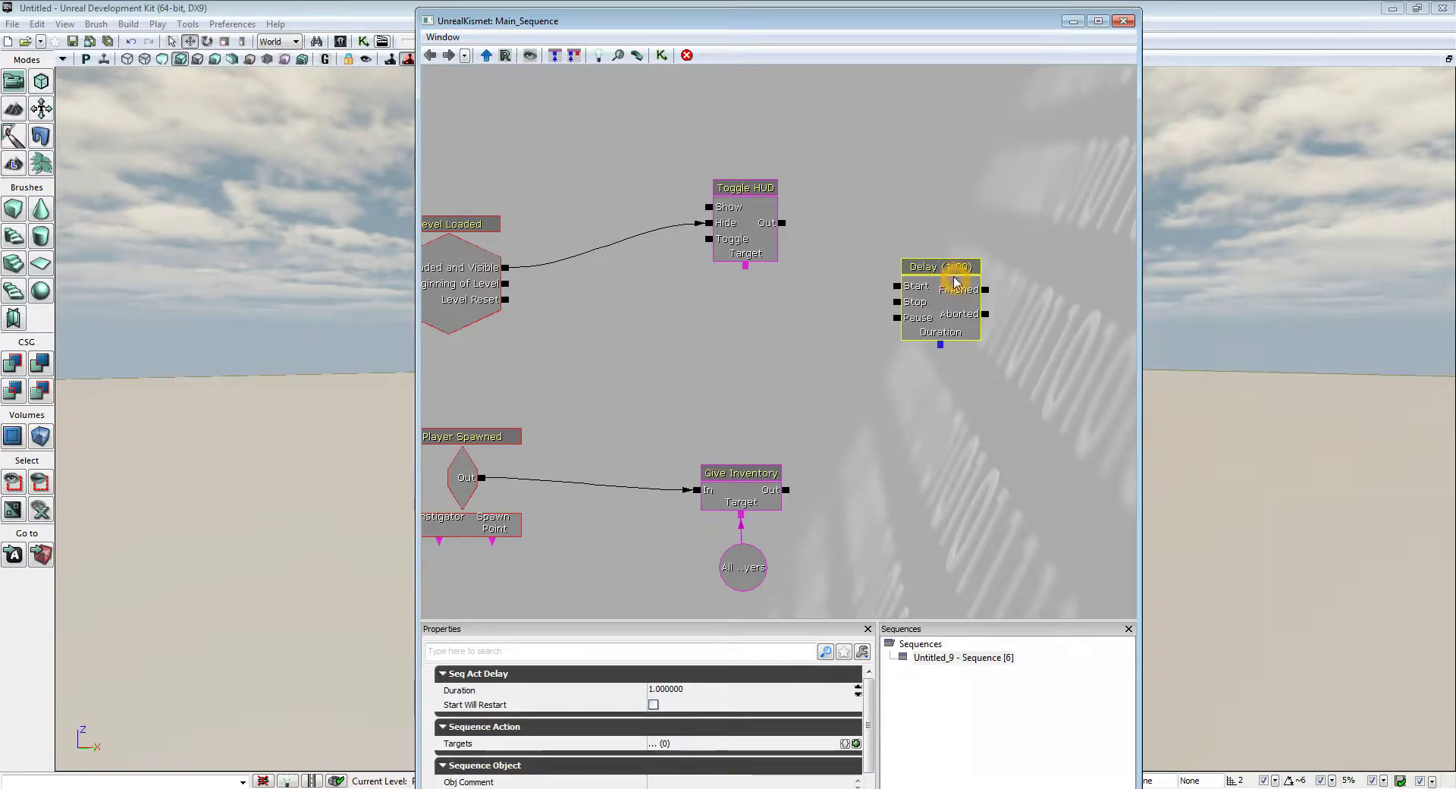
# - Align the Delay action with the Toggle HUD action and set its Duration to 3
pyautogui.moveTo(952, 277); pyautogui.dragTo(916, 216)
pyautogui.click(774, 690)
pyautogui.write('3')
pyautogui.press('Return')
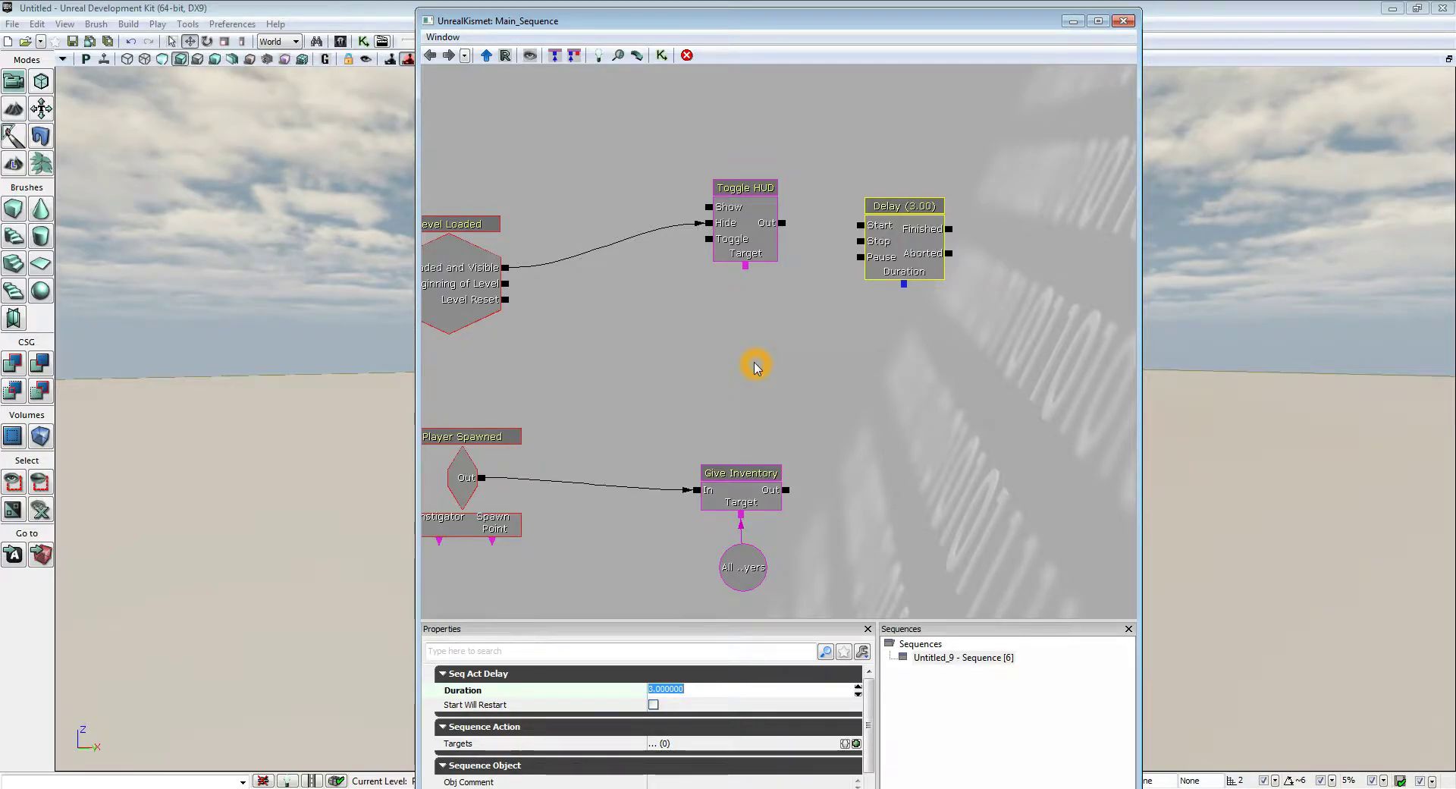
# - Connect Toggle HUD's Out to the Delay's Start and the Delay's Finished output back to Toggle HUD's Show input
pyautogui.click(786, 230)
pyautogui.moveTo(861, 229); pyautogui.dragTo(862, 226)
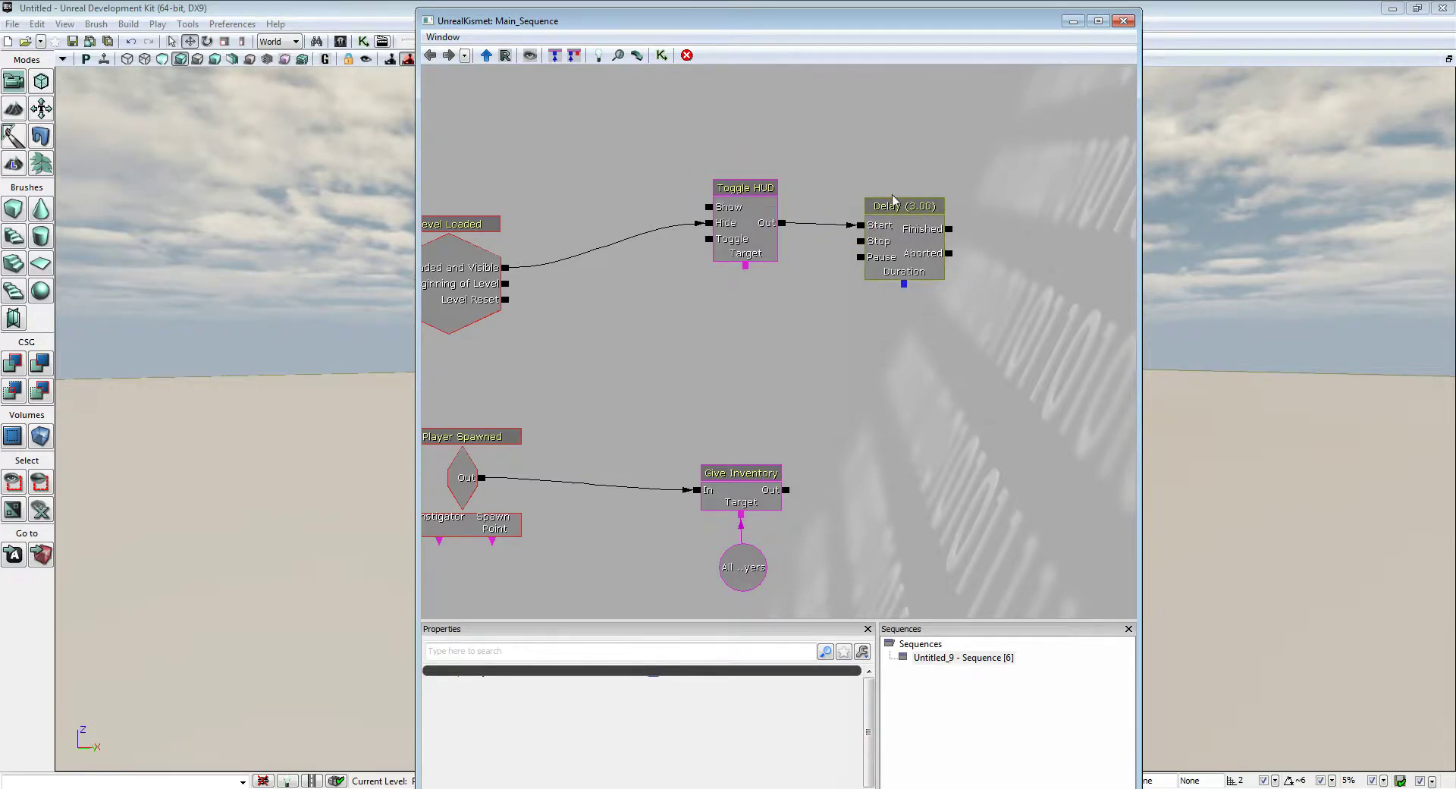
pyautogui.moveTo(946, 233); pyautogui.dragTo(708, 206)
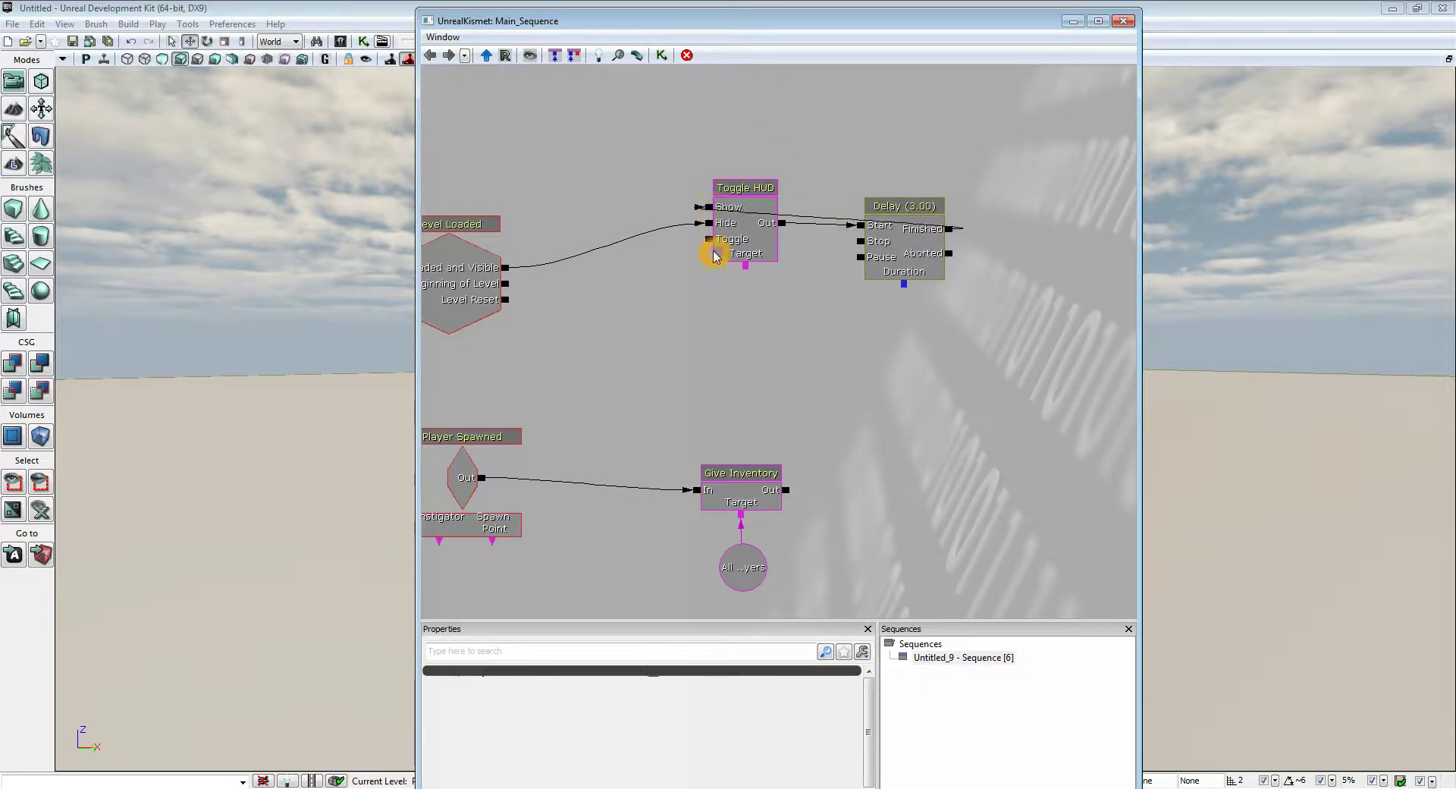
# - Move the All Players variable beside the Give Inventory action and connect Toggle HUD's Target to it
pyautogui.click(745, 277)
pyautogui.click(745, 268)
pyautogui.moveTo(746, 273); pyautogui.dragTo(960, 443)
pyautogui.click(808, 70)
pyautogui.moveTo(721, 270); pyautogui.dragTo(760, 286)
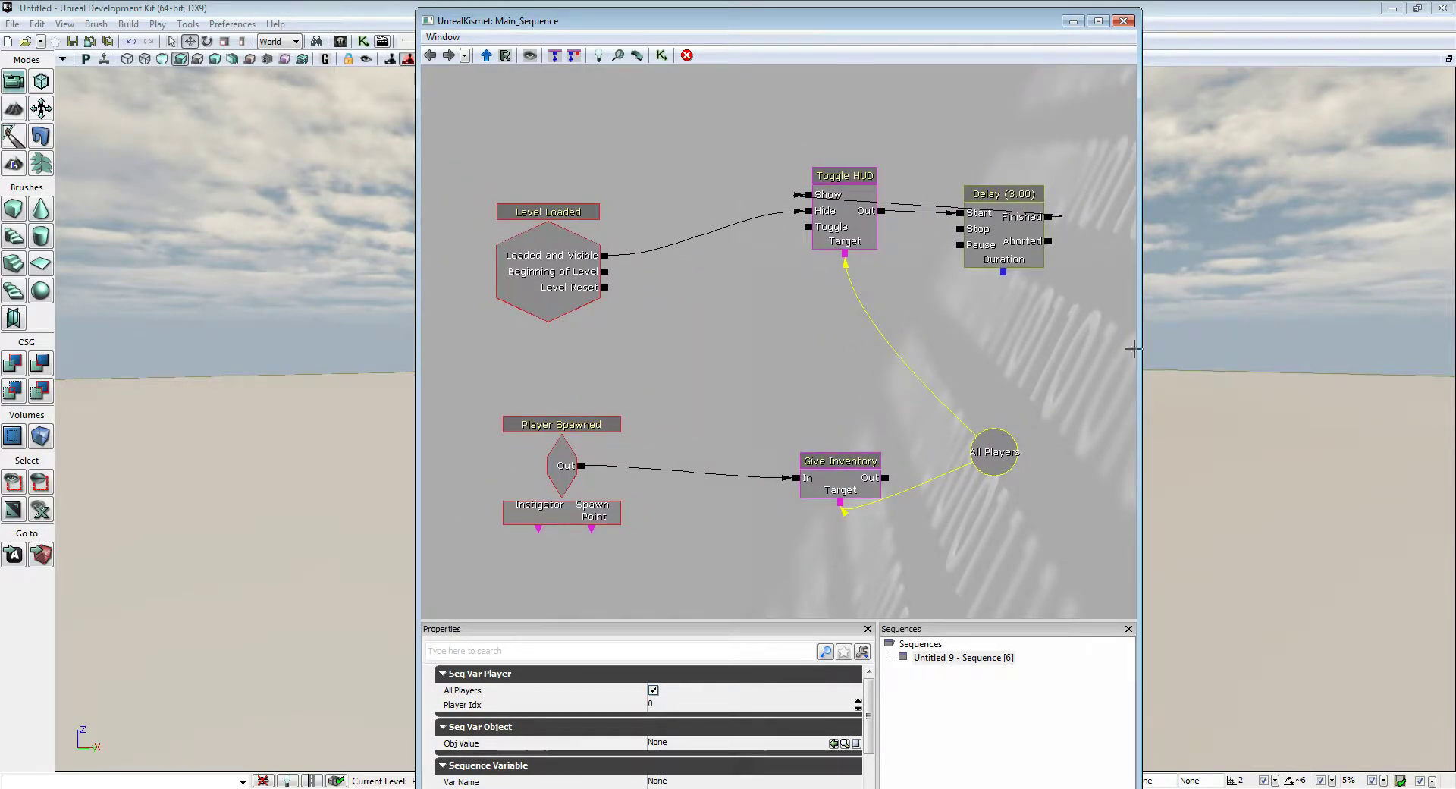
# - Minimize the Kismet window, play-test the level from a view of the cube, and check the game console for Kismet warnings
pyautogui.click(1085, 19)
pyautogui.moveTo(759, 127); pyautogui.dragTo(1024, 179, button='right')
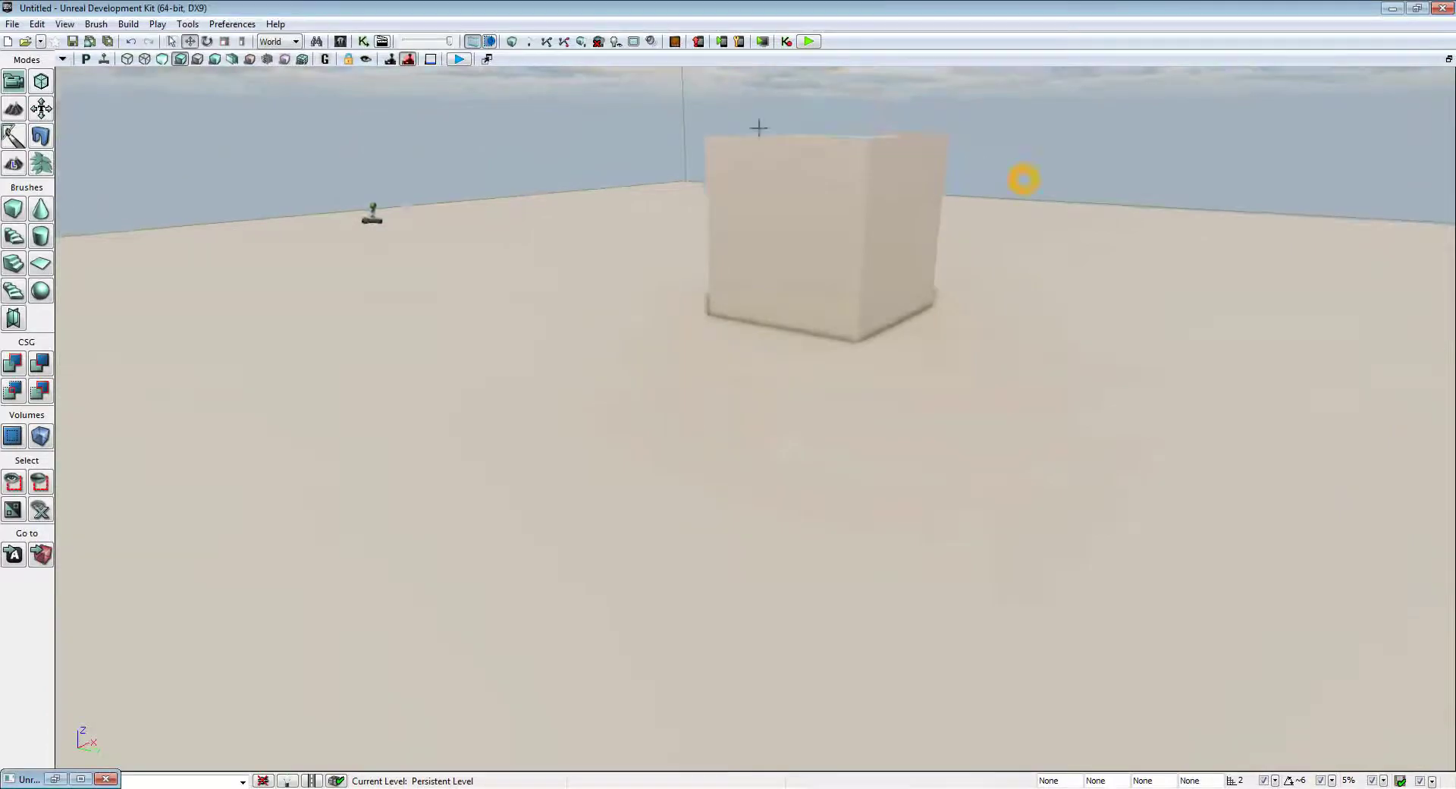
pyautogui.click(458, 60)
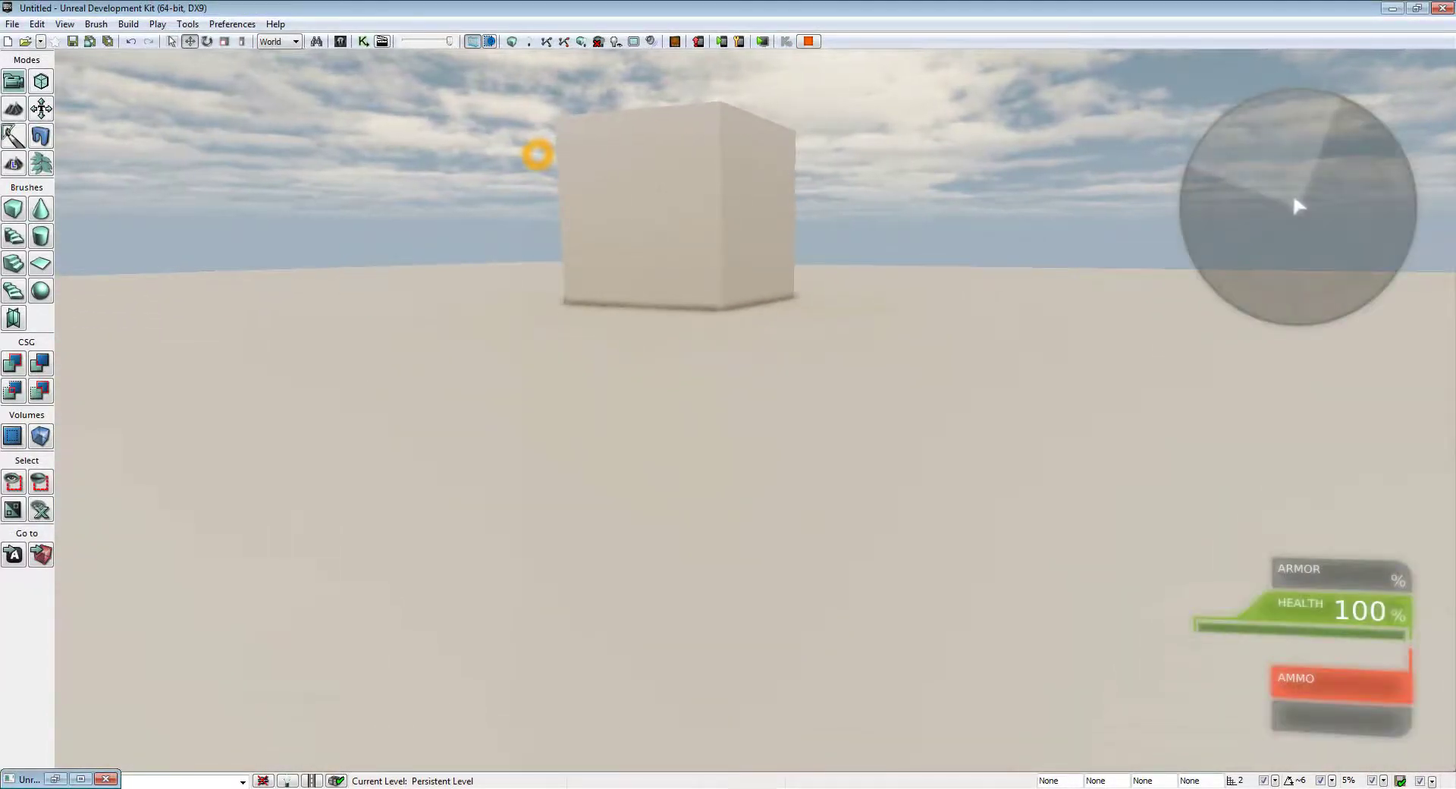
pyautogui.press('w')
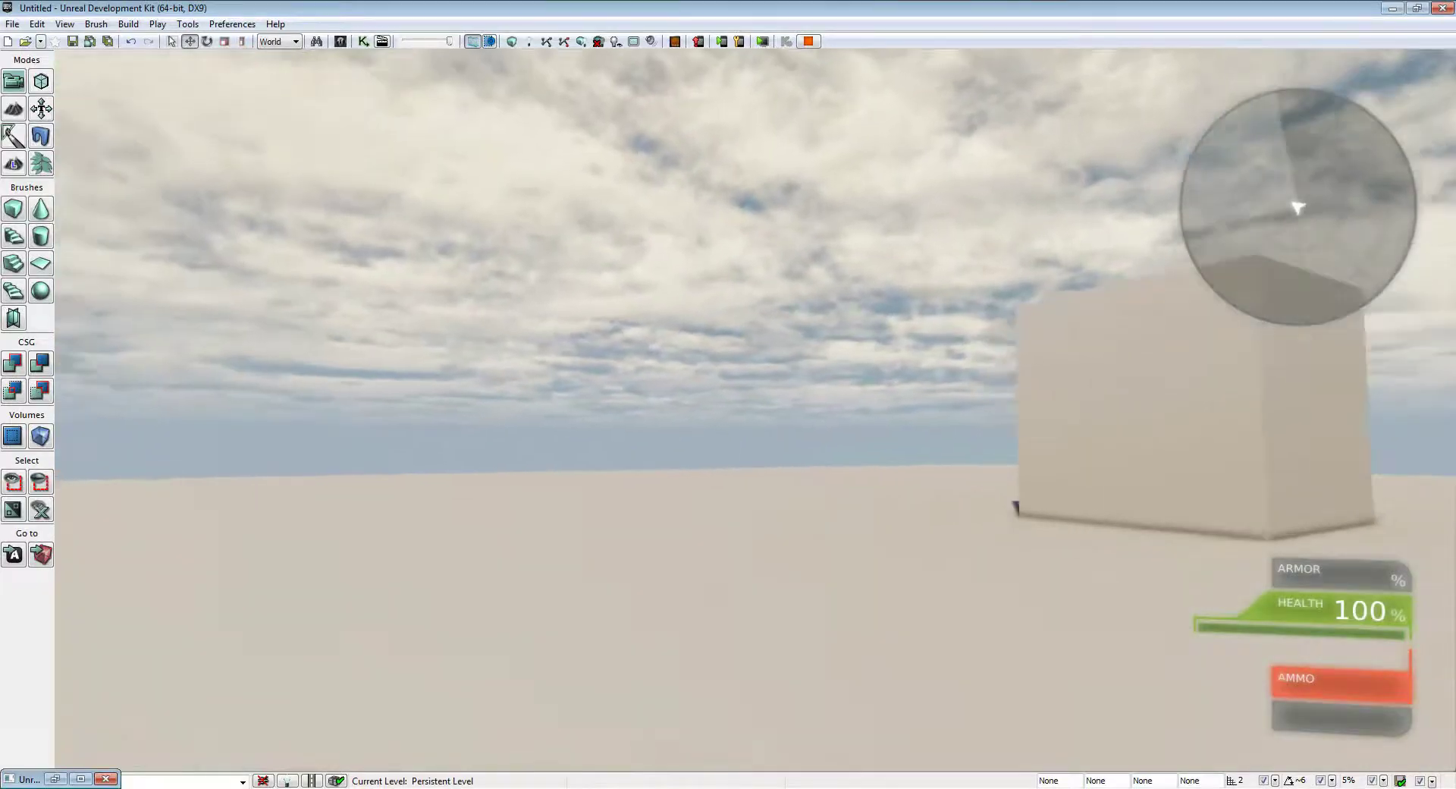
pyautogui.press('`')
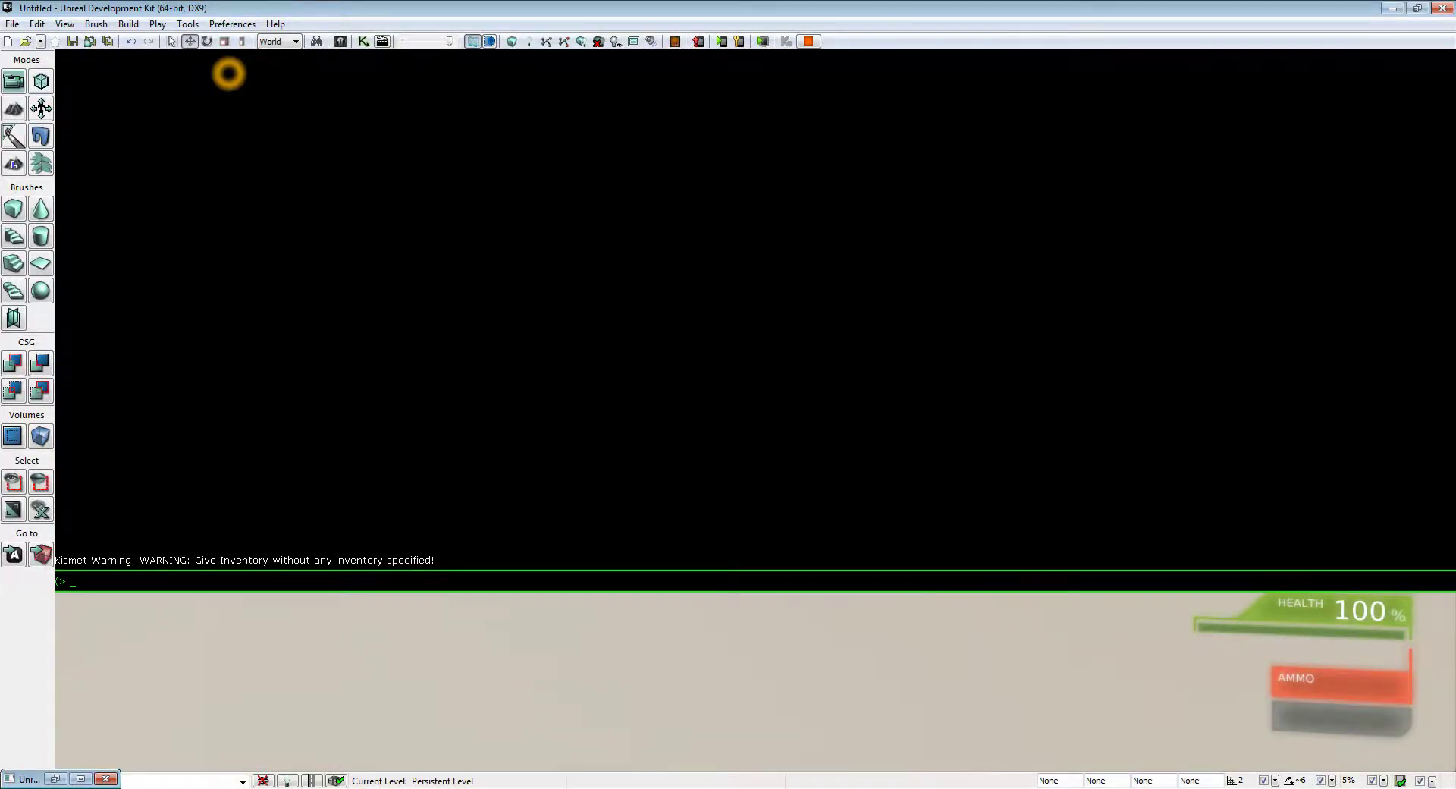
pyautogui.press('`')
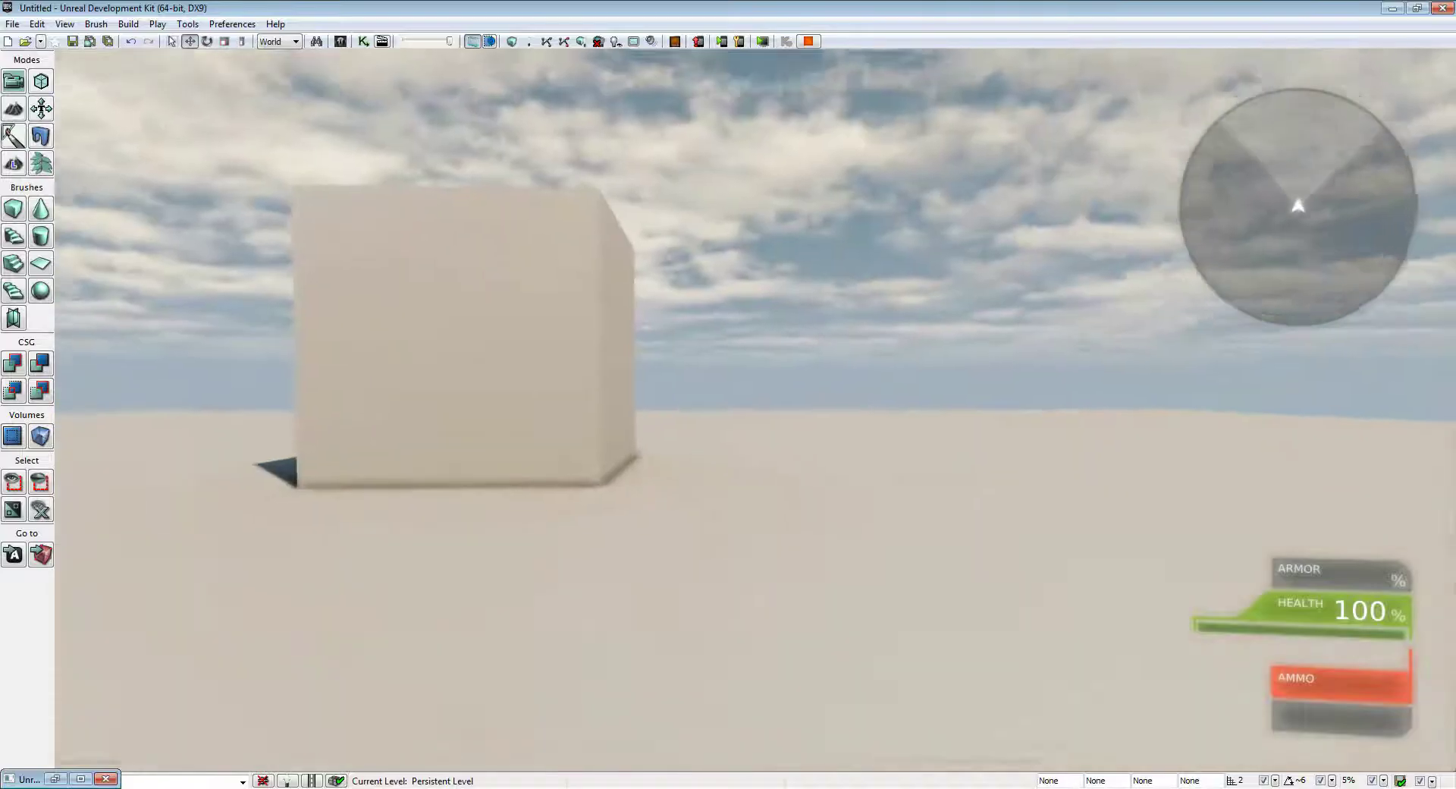
# - Walk around the cube in the play-test to check the HUD display and the player's lack of weapons
pyautogui.press('w')
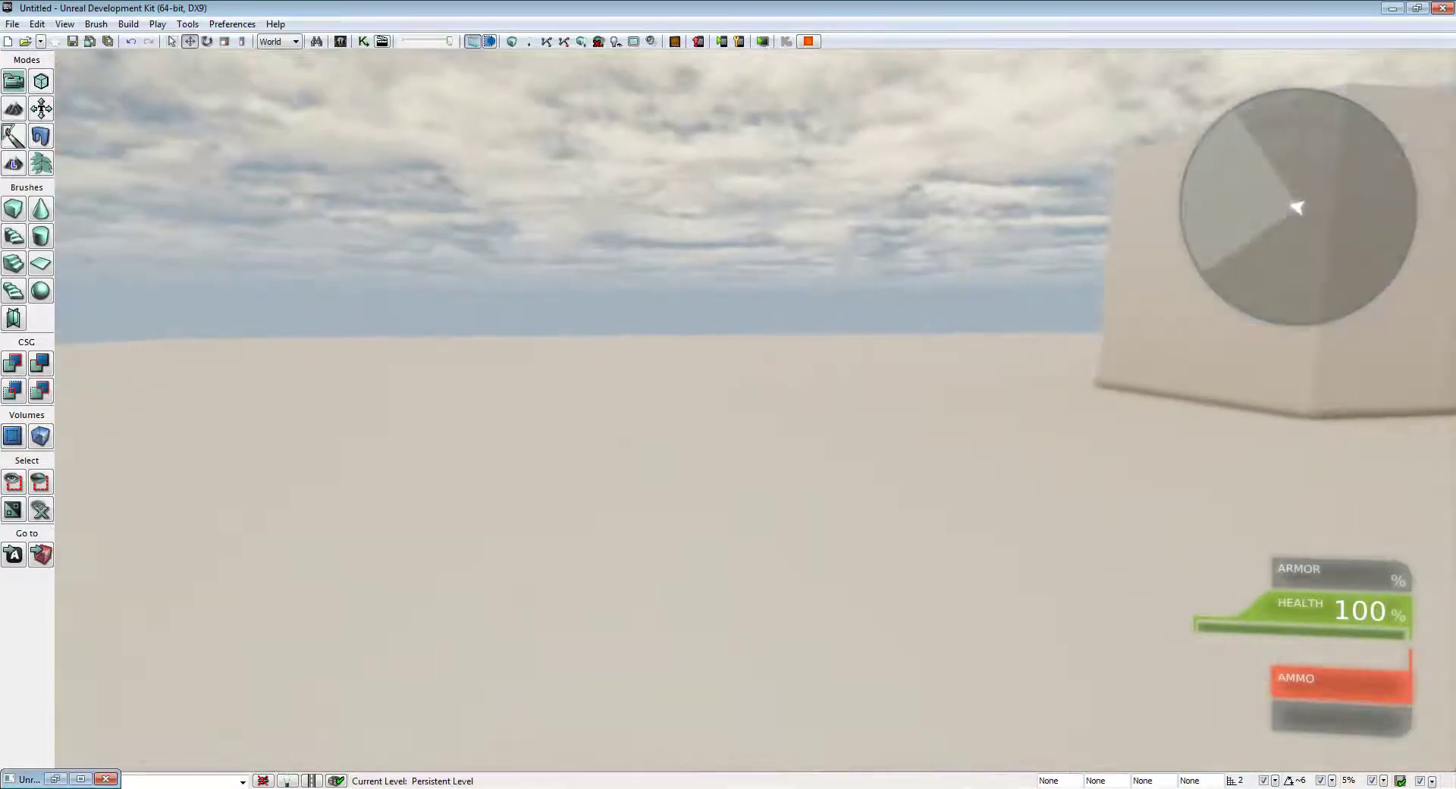
pyautogui.click(504, 124)
pyautogui.click(581, 130)
pyautogui.press('d')
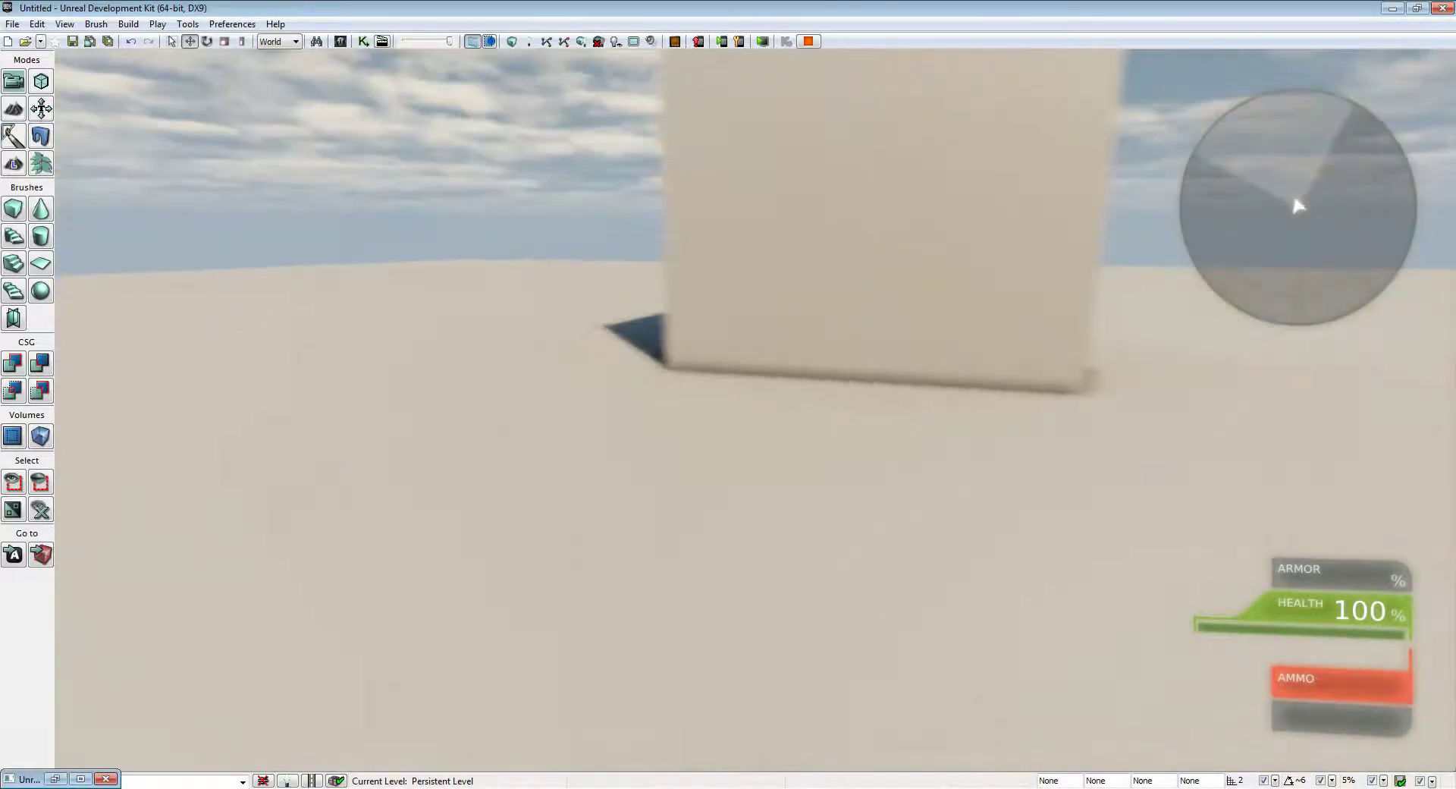
pyautogui.click(1232, 205)
pyautogui.press('d')
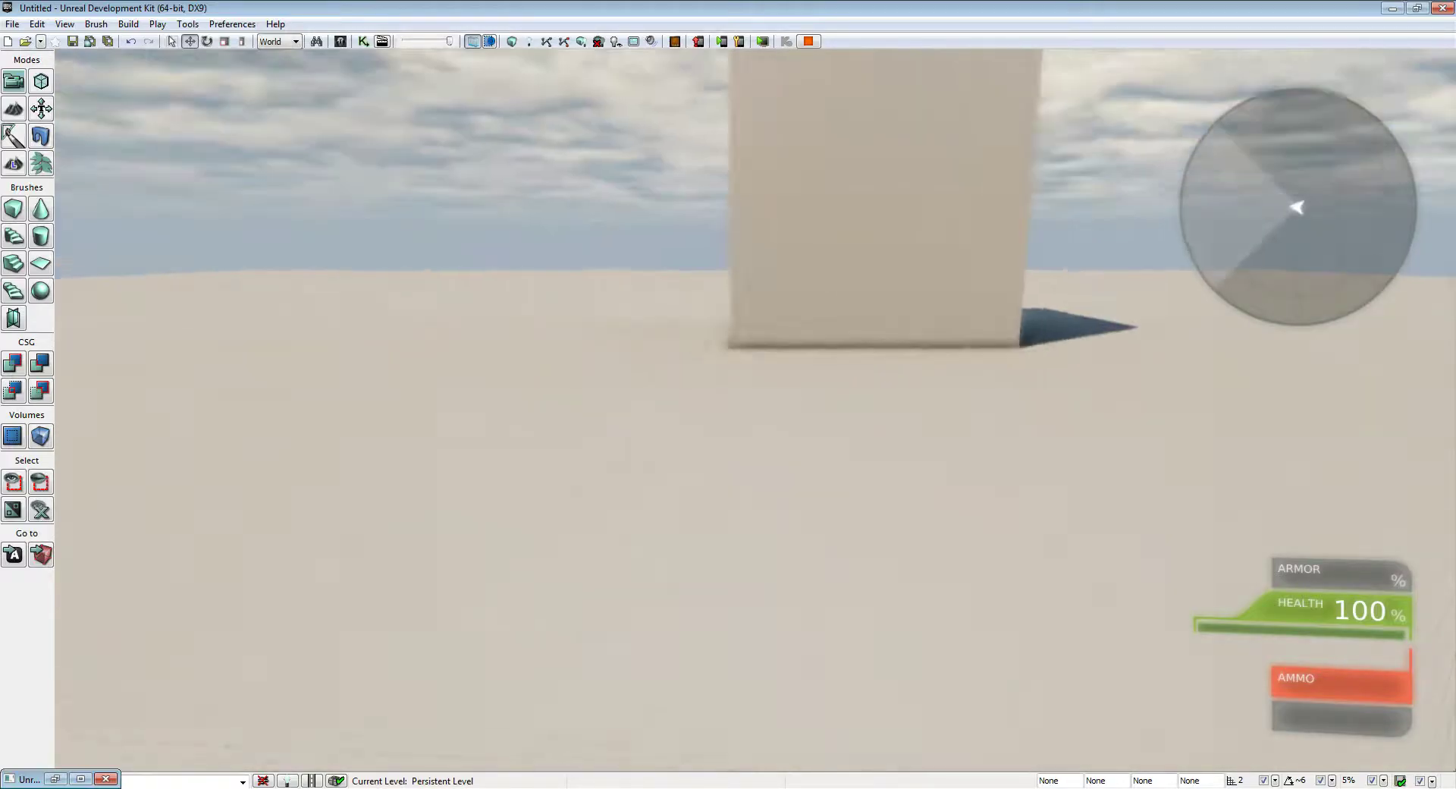
pyautogui.click(388, 188)
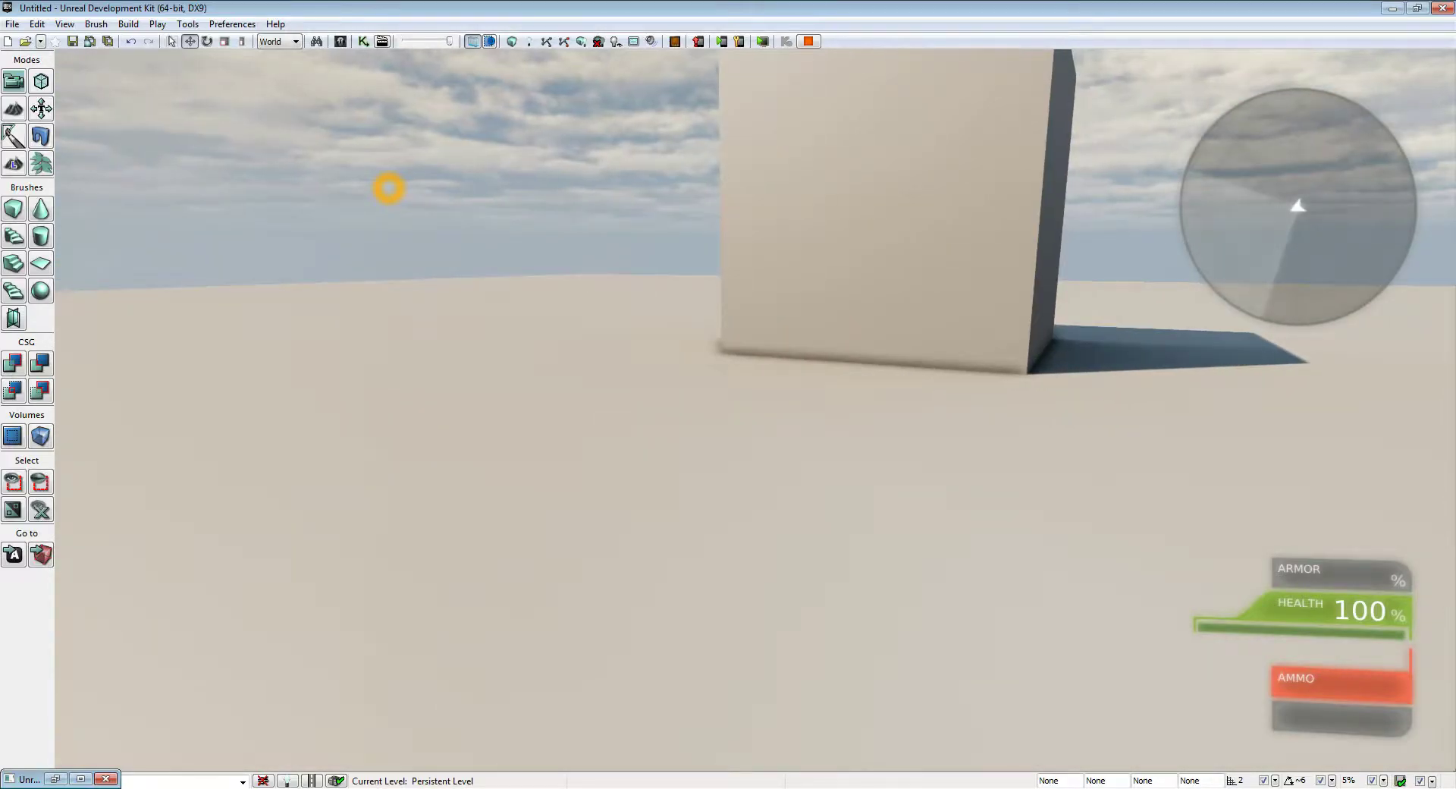
pyautogui.press('a')
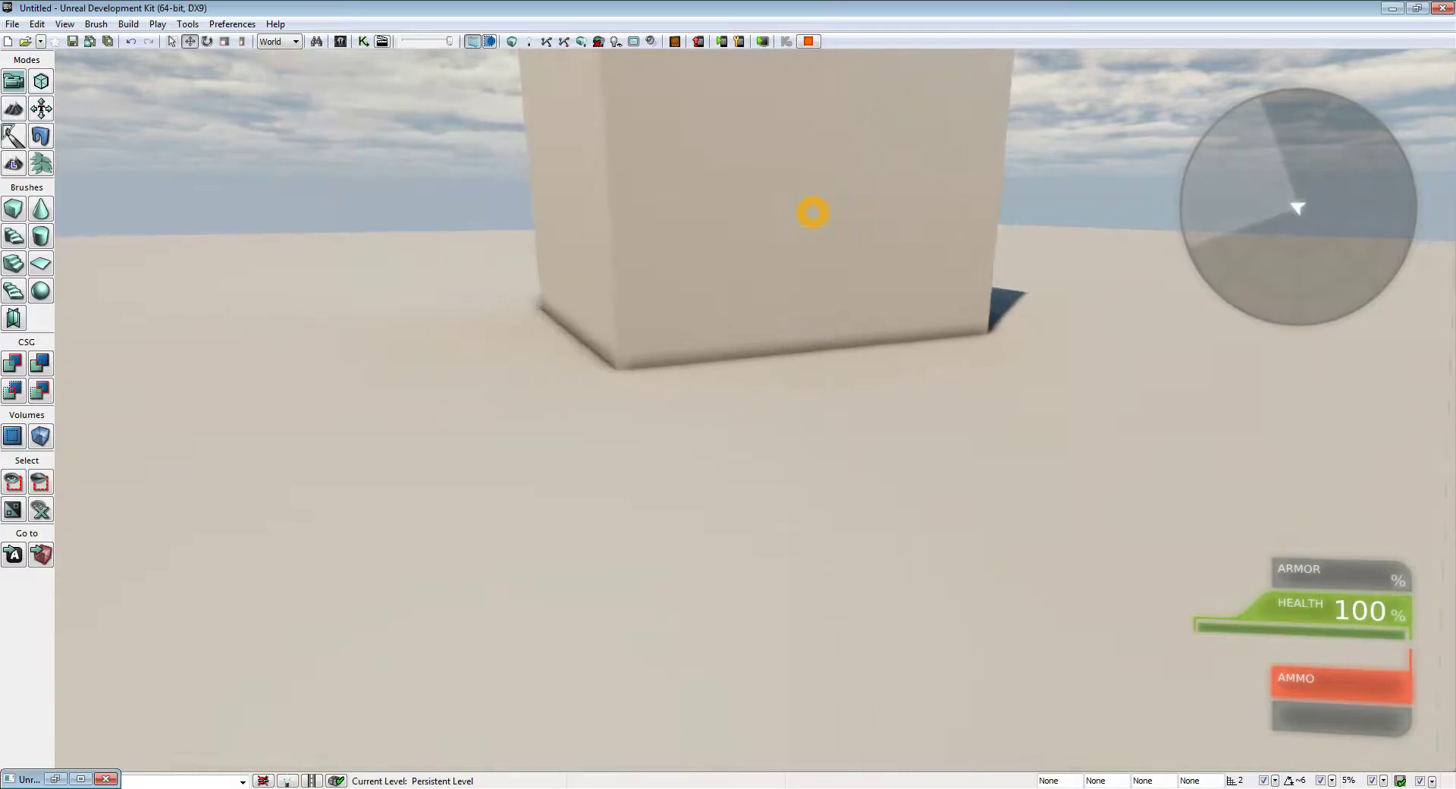
pyautogui.press('s')
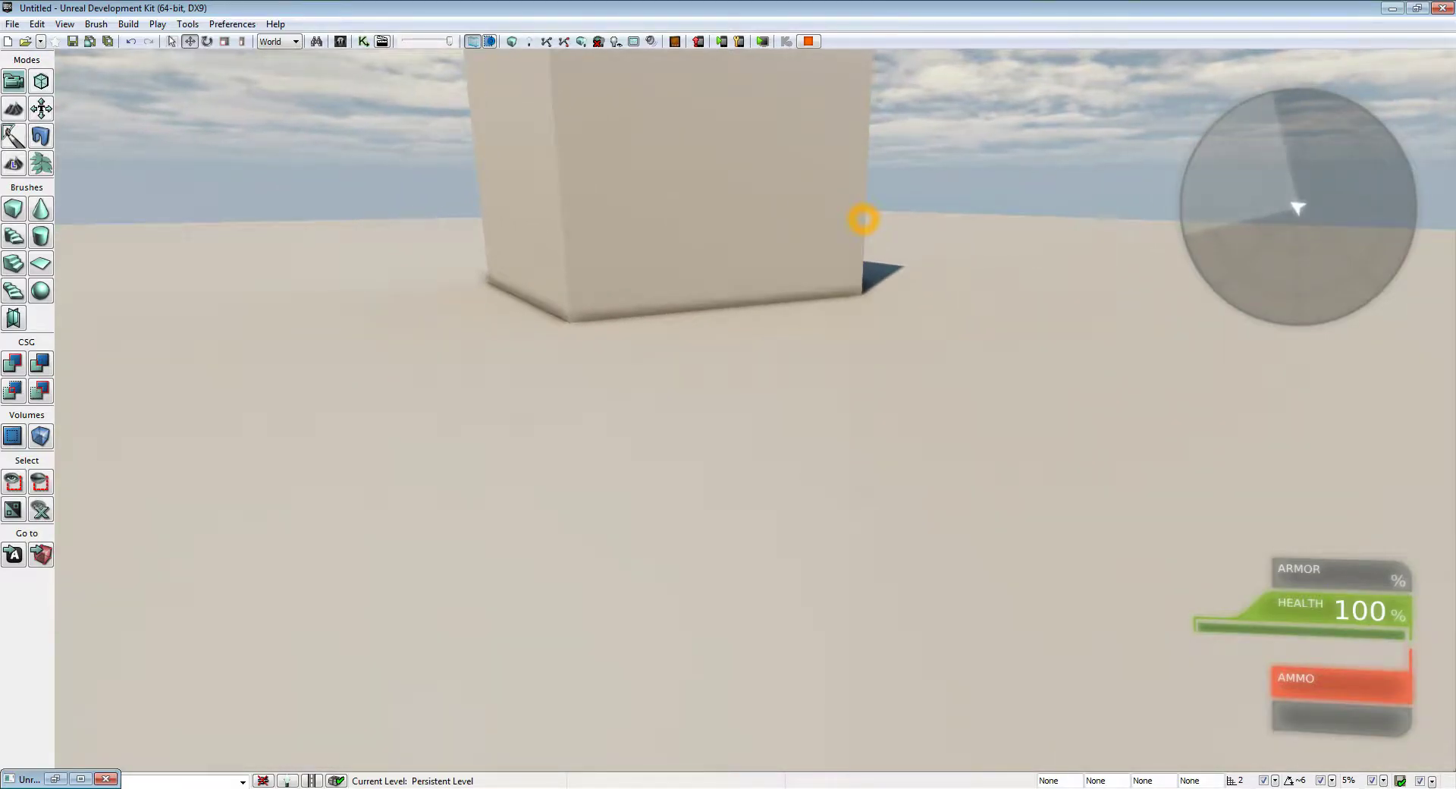